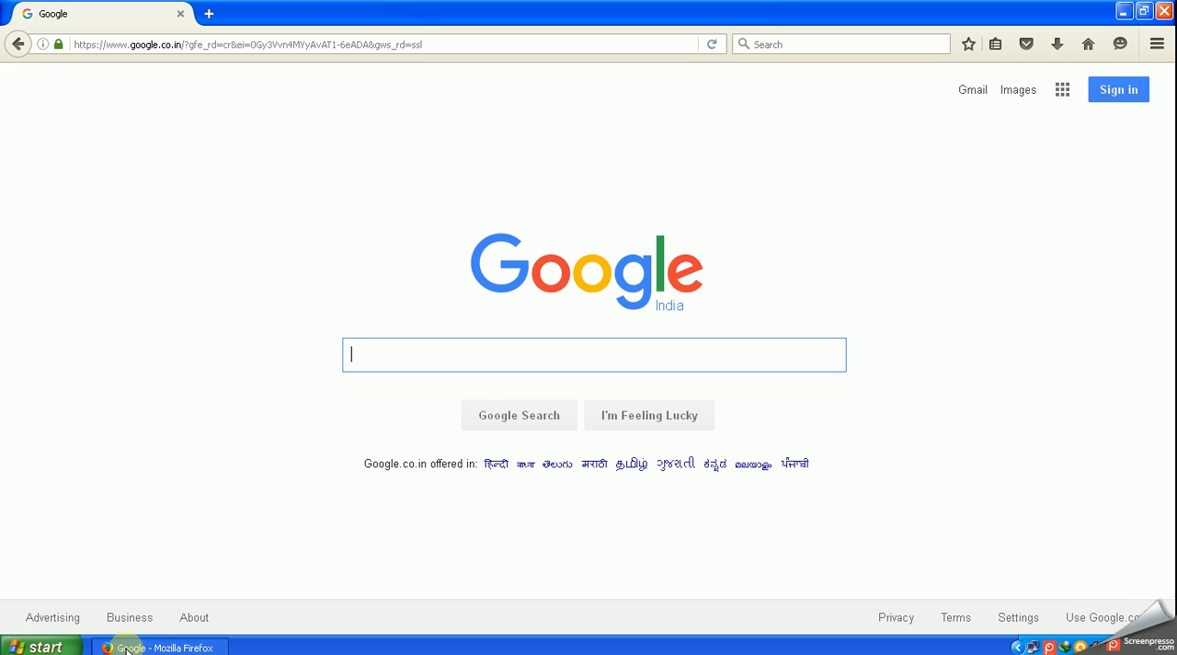
click(456, 44)
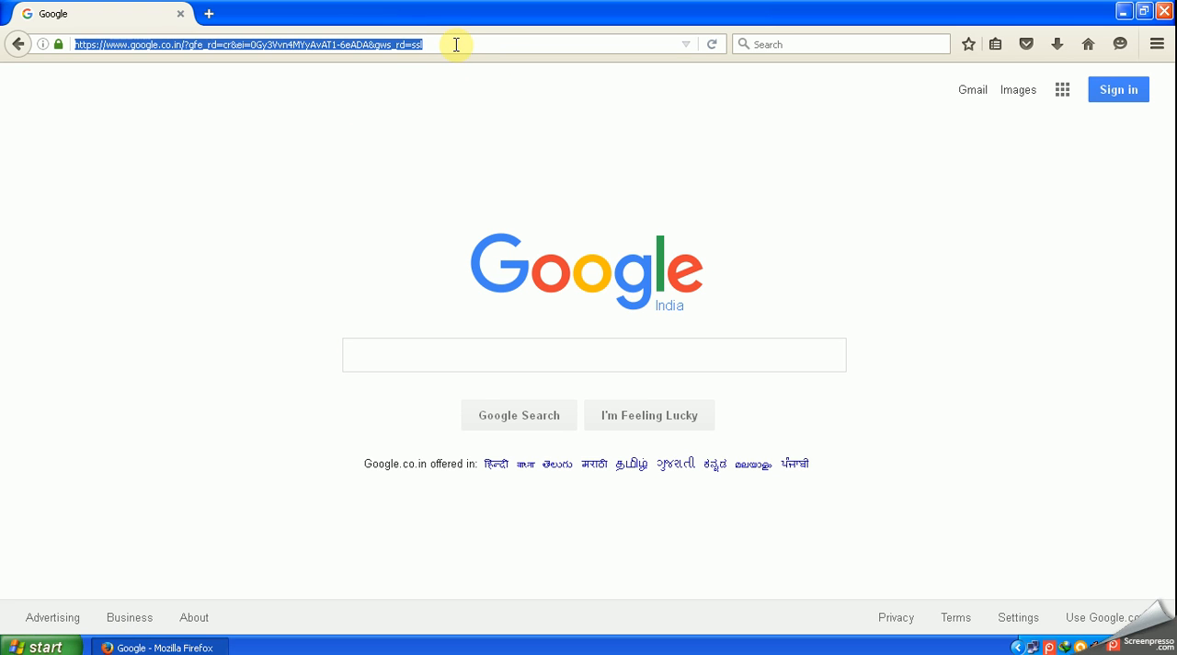
text(w)
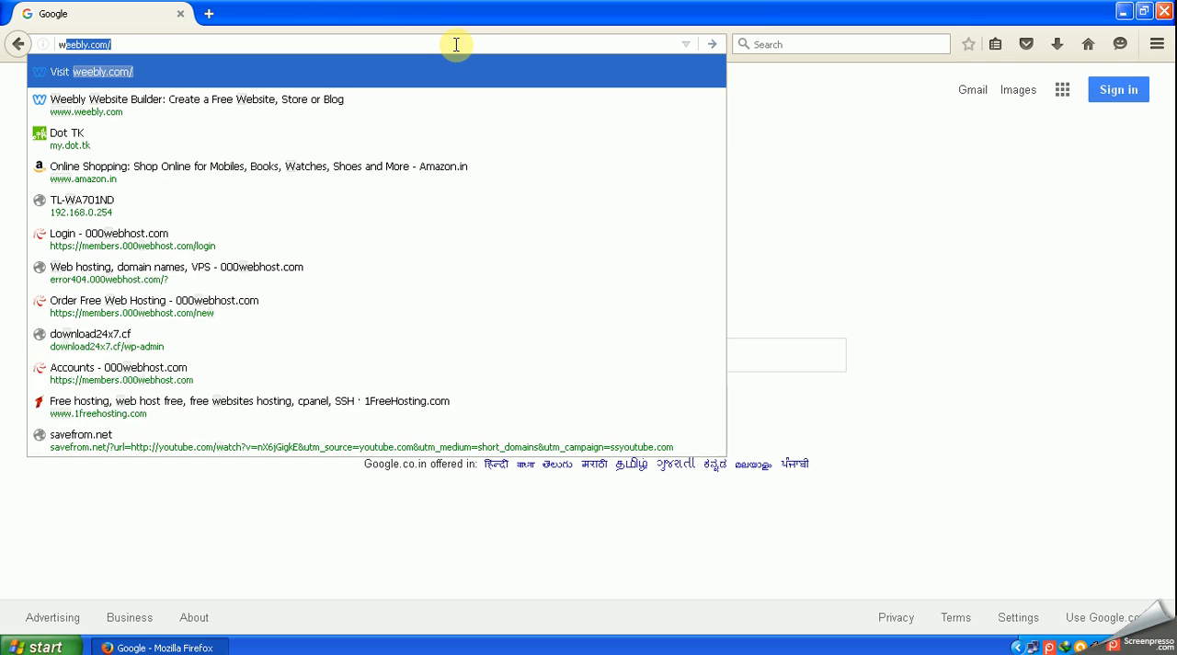
key(Down)
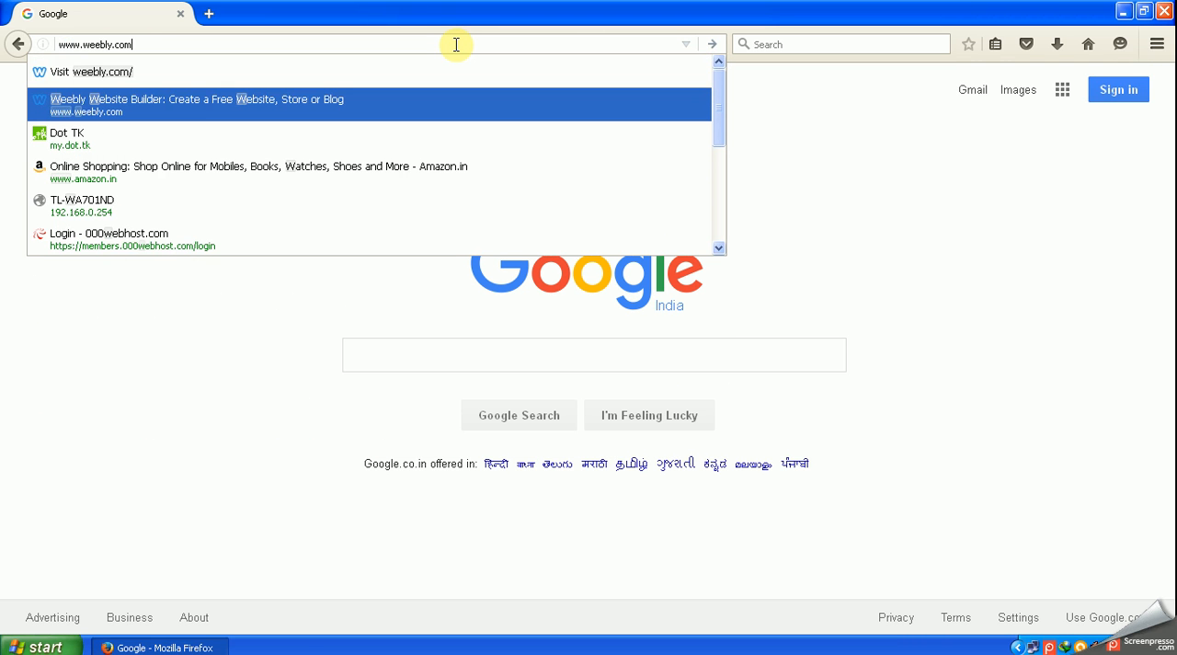
key(Return)
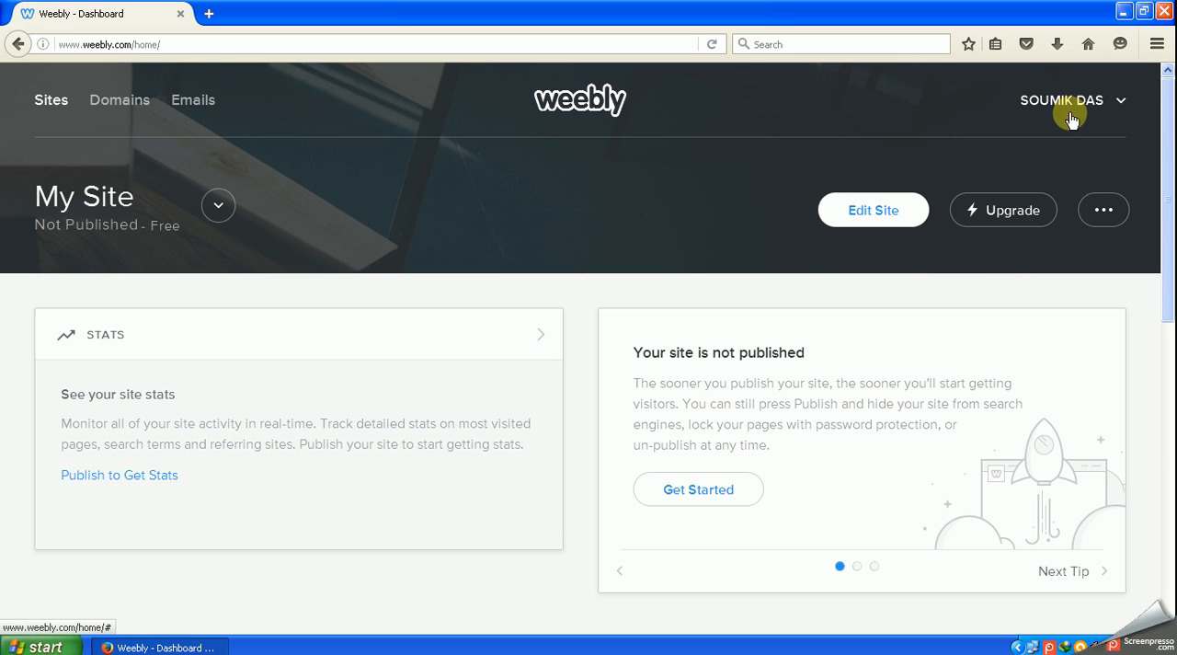
click(1121, 102)
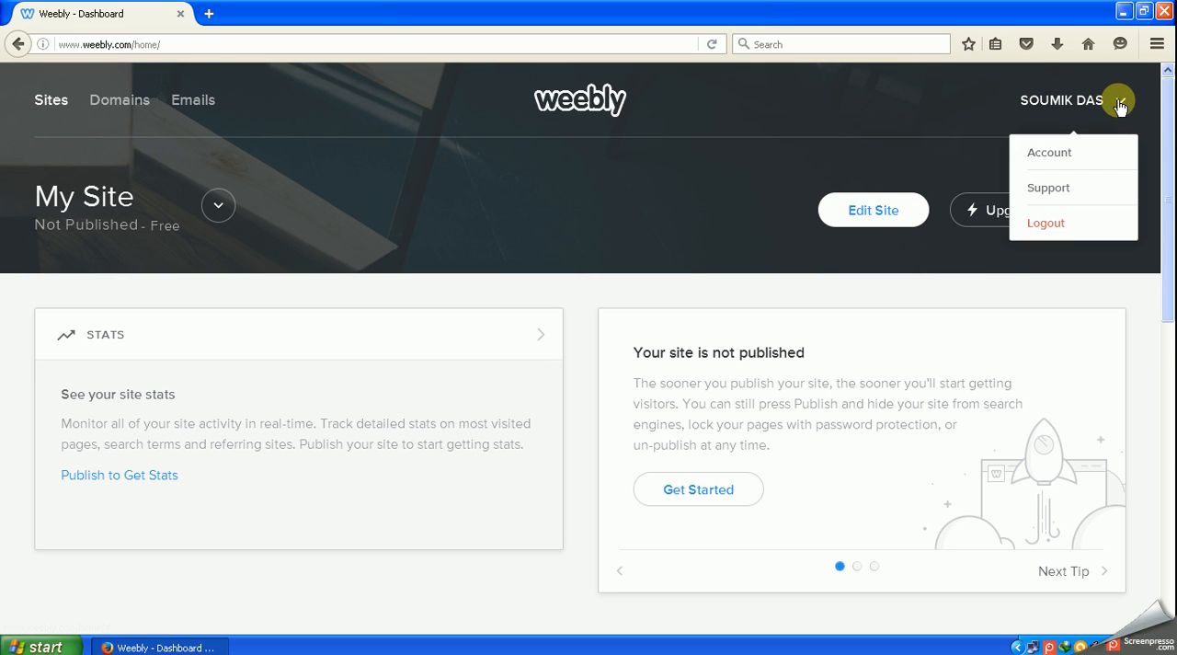
click(1045, 222)
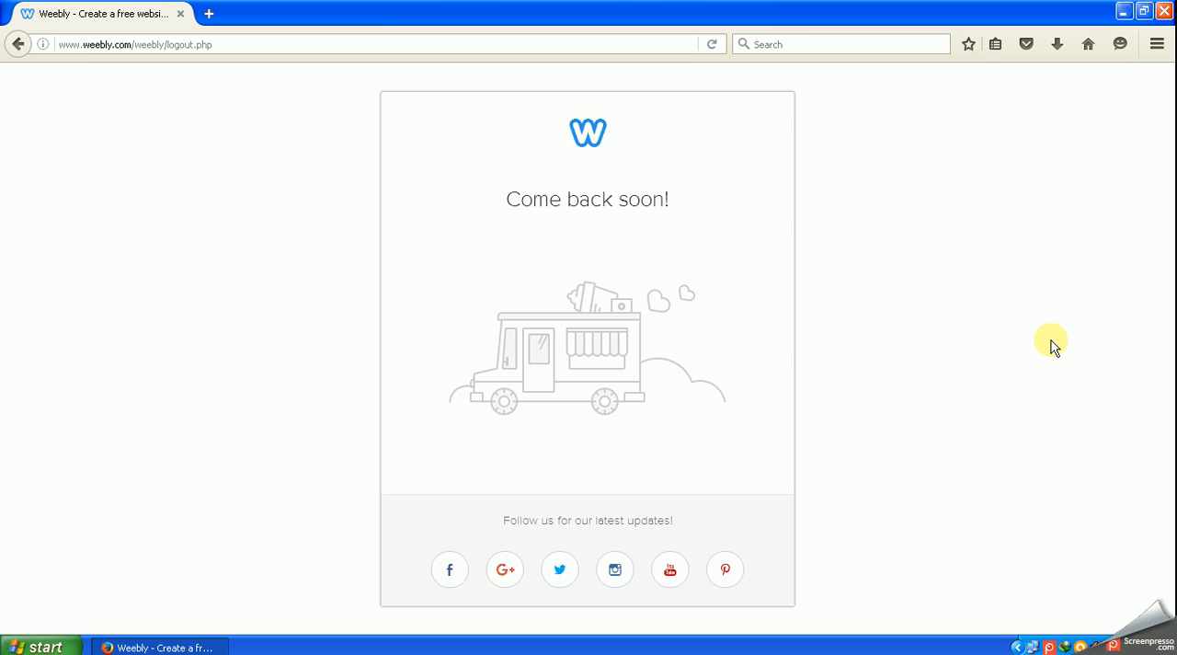
click(221, 44)
click(222, 45)
key(BackSpace)
key(BackSpace)
key(BackSpace)
key(BackSpace)
key(BackSpace)
key(BackSpace)
key(BackSpace)
key(BackSpace)
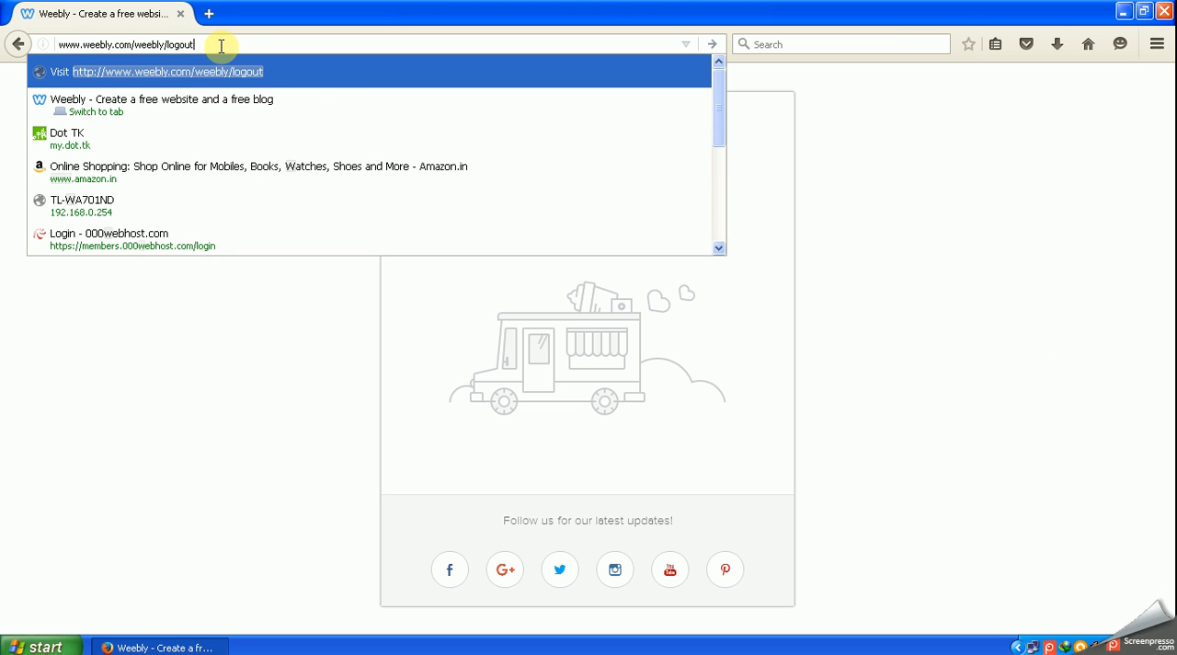
key(BackSpace)
key(BackSpace)
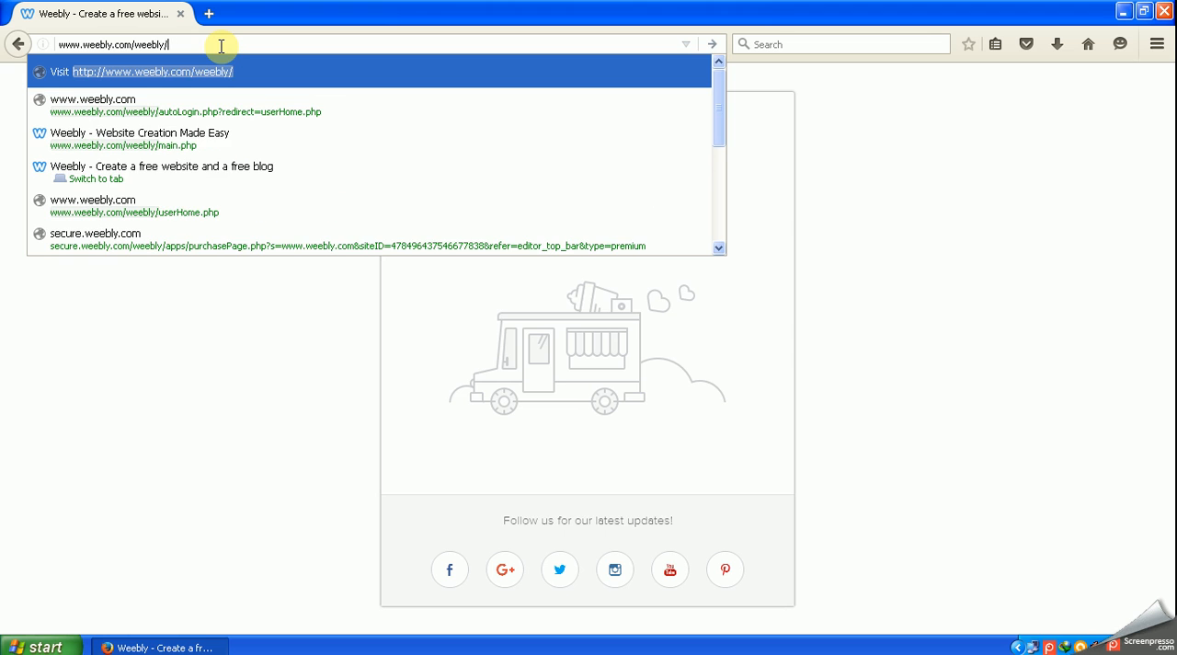
key(BackSpace)
key(BackSpace)
key(BackSpace)
key(BackSpace)
key(BackSpace)
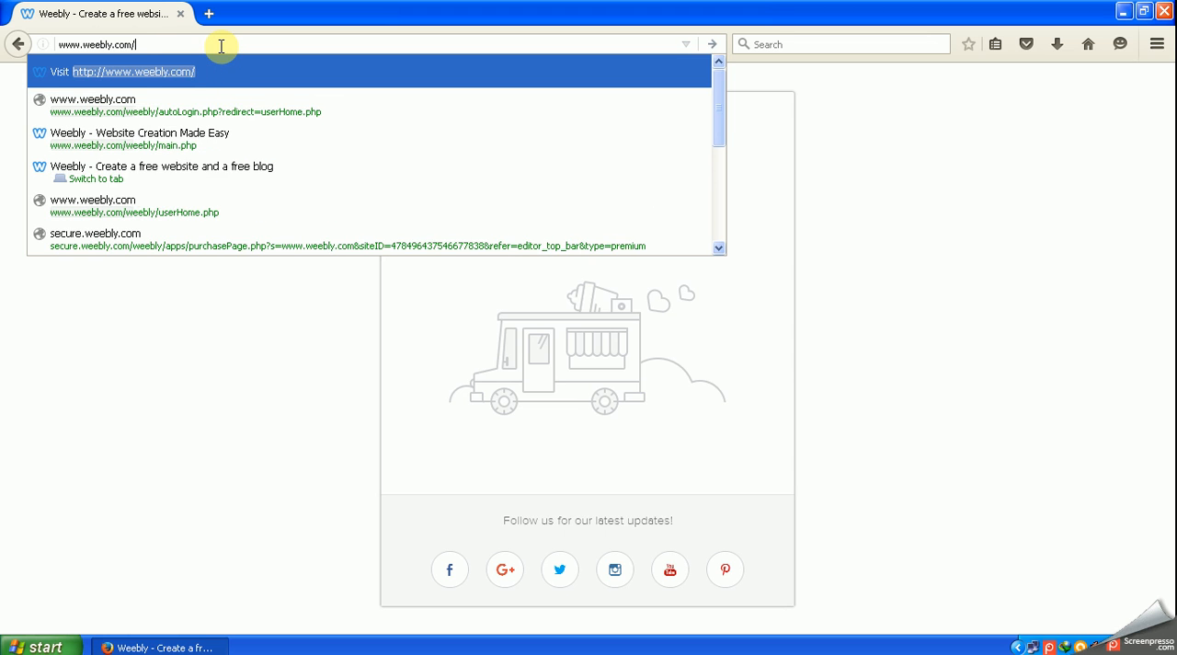
key(Return)
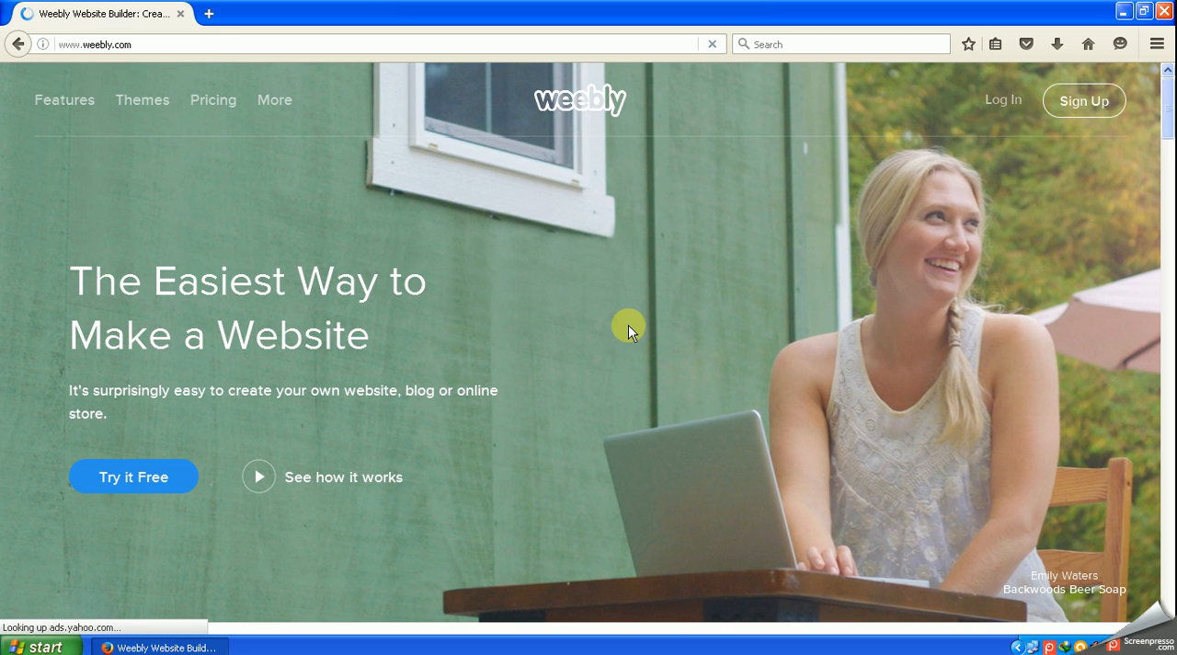
- Start the free Weebly sign-up and sign up with the Facebook account
click(140, 490)
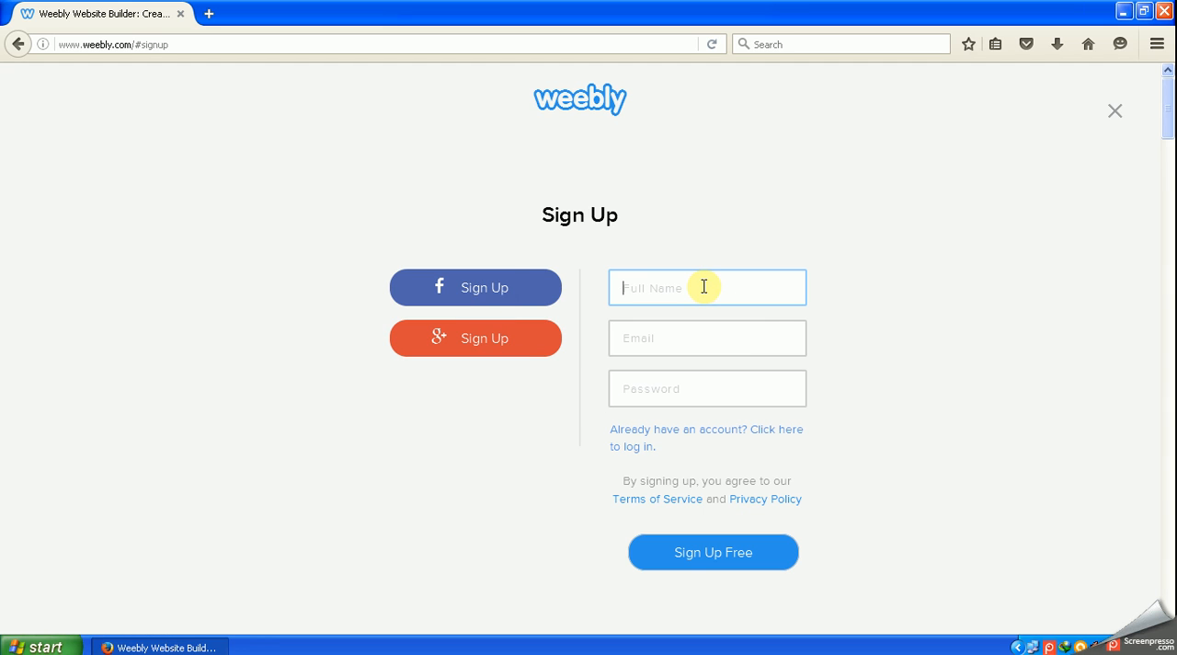
click(689, 394)
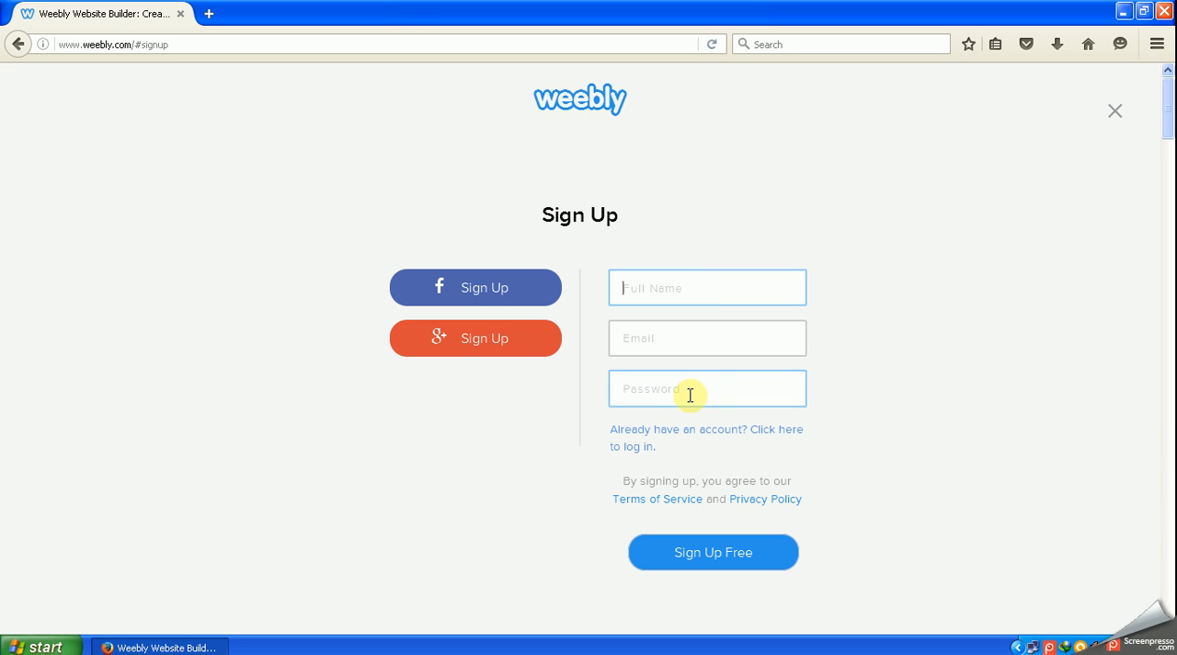
click(480, 290)
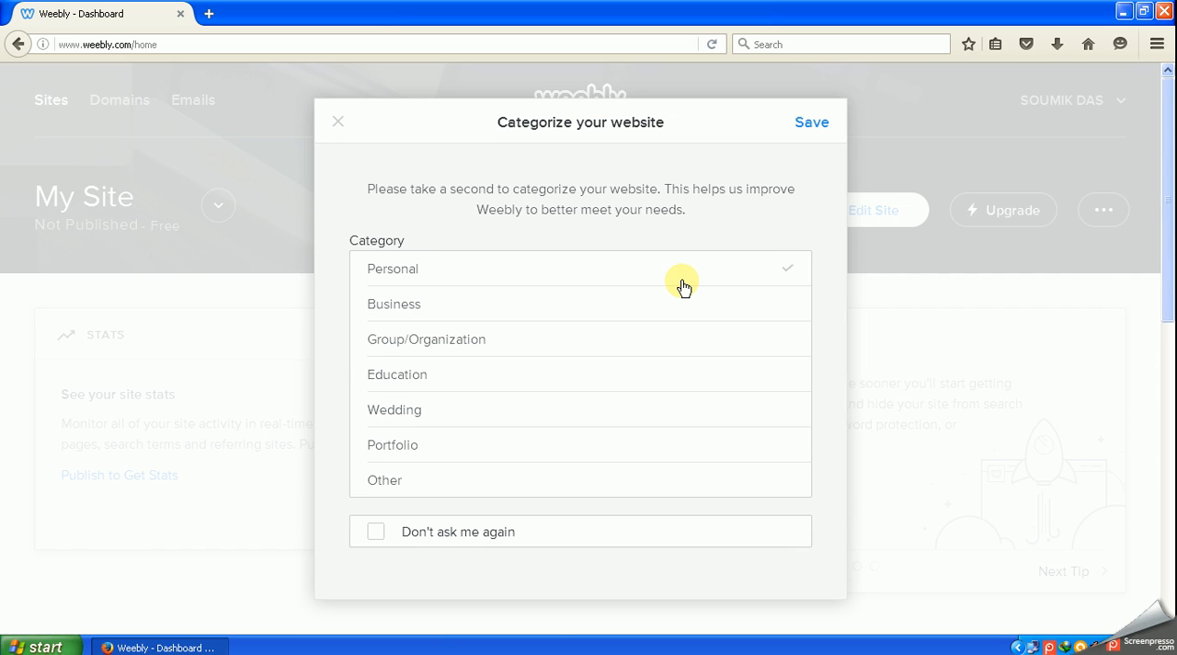
- Categorize the website as Personal and save the category
click(398, 313)
click(418, 352)
click(611, 450)
click(523, 421)
click(443, 301)
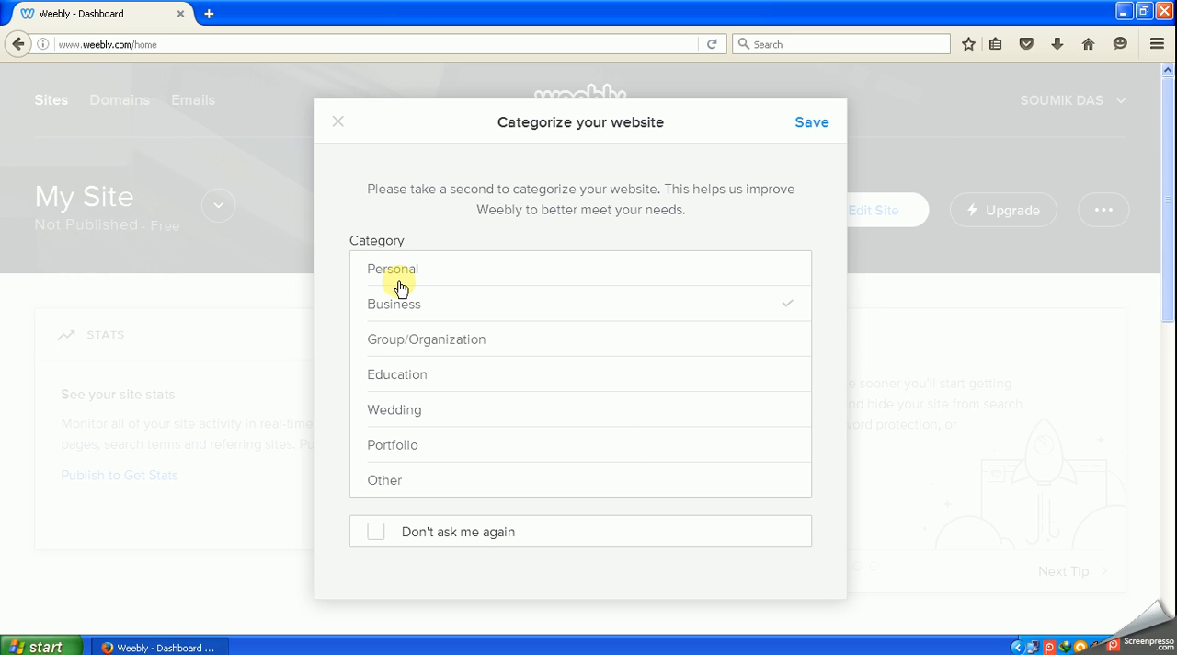
click(397, 278)
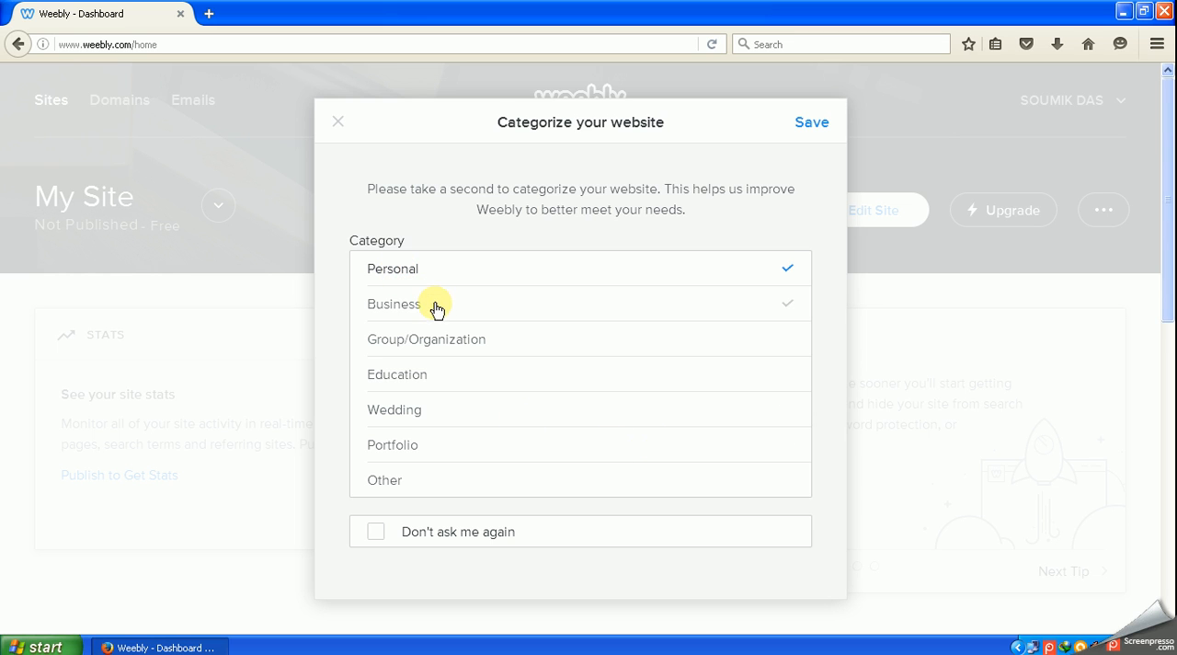
click(809, 127)
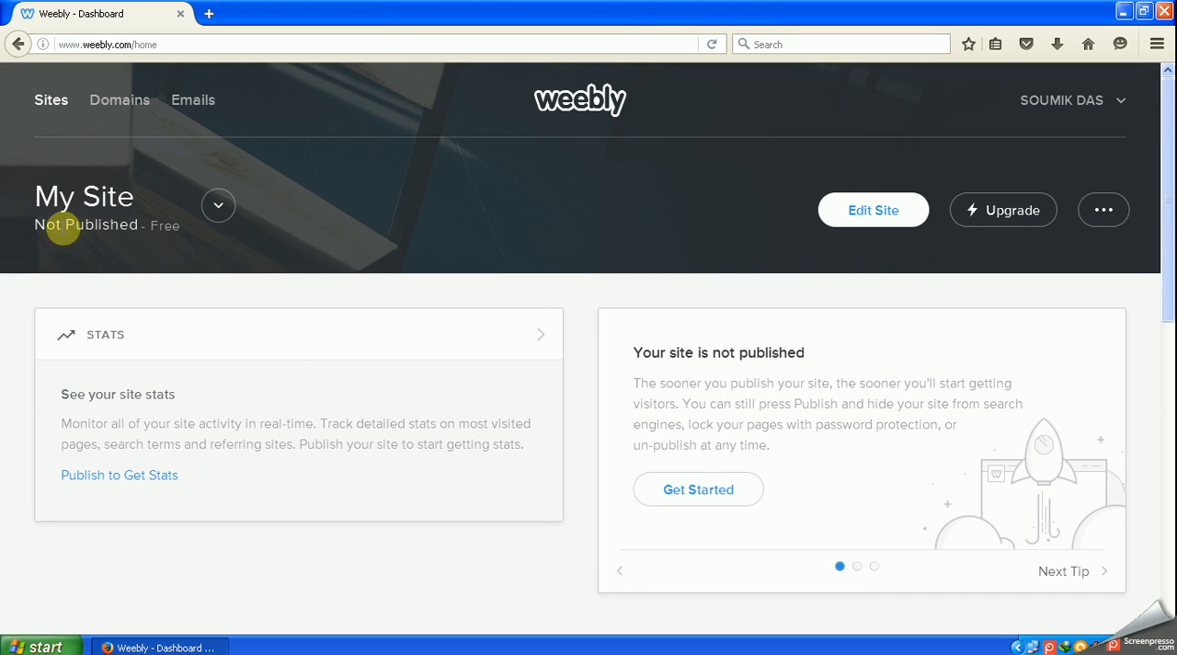
- Select the unpublished My Site from the account's sites and open it for editing
click(218, 208)
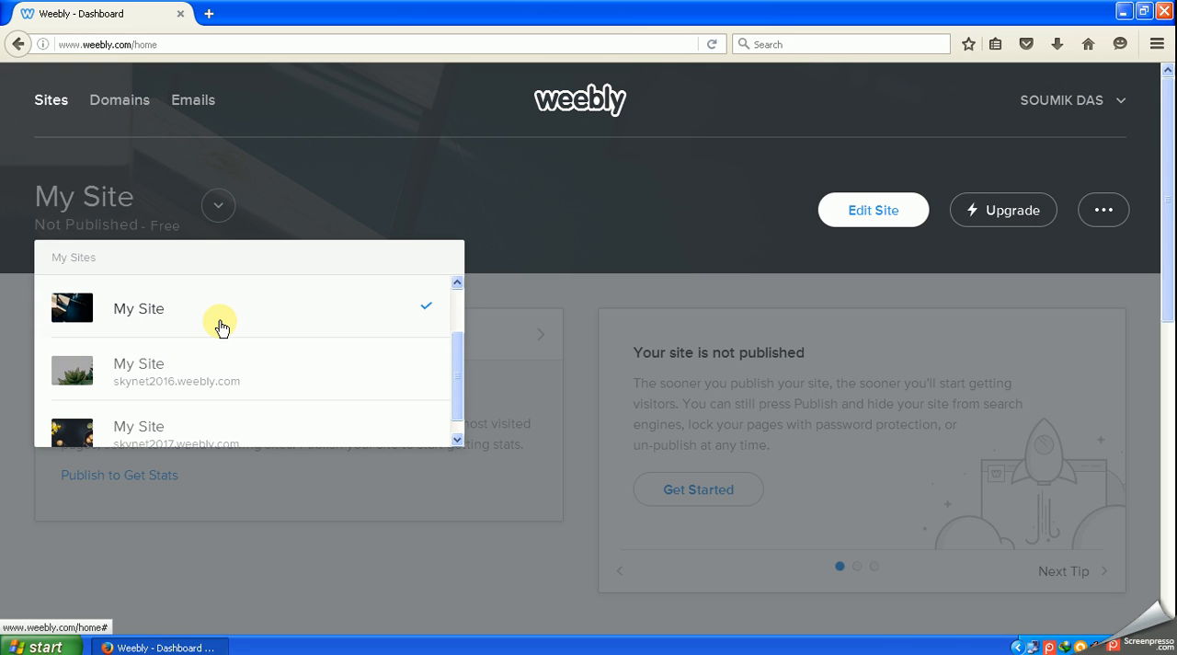
scroll(220, 327, down, 1)
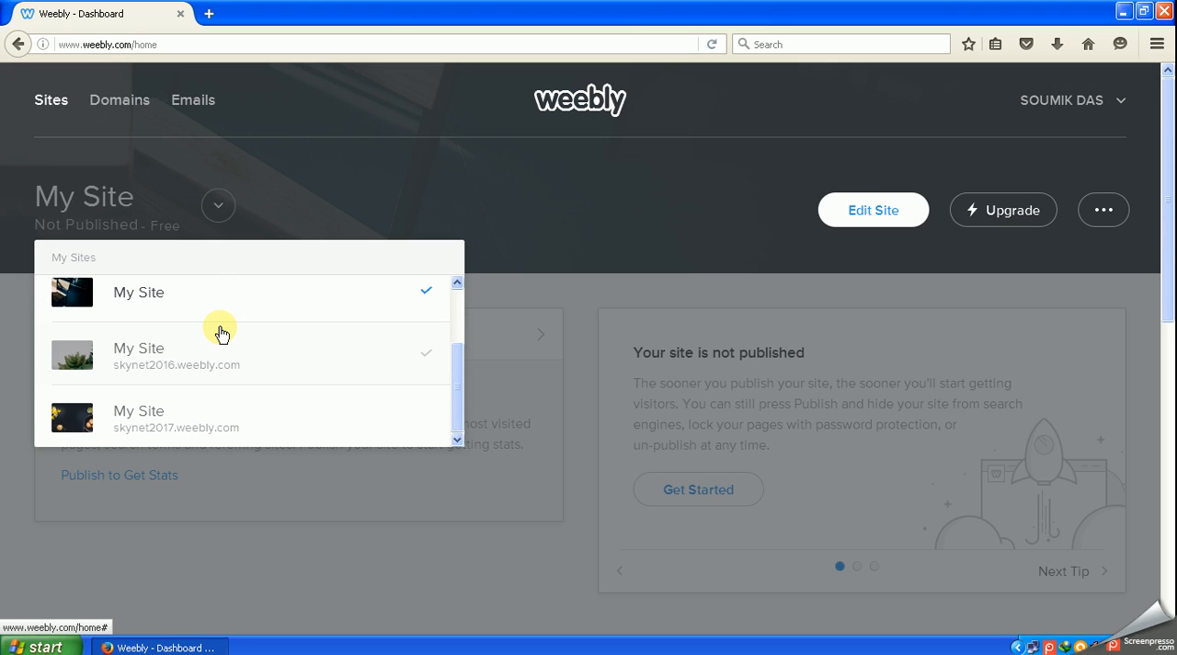
click(143, 301)
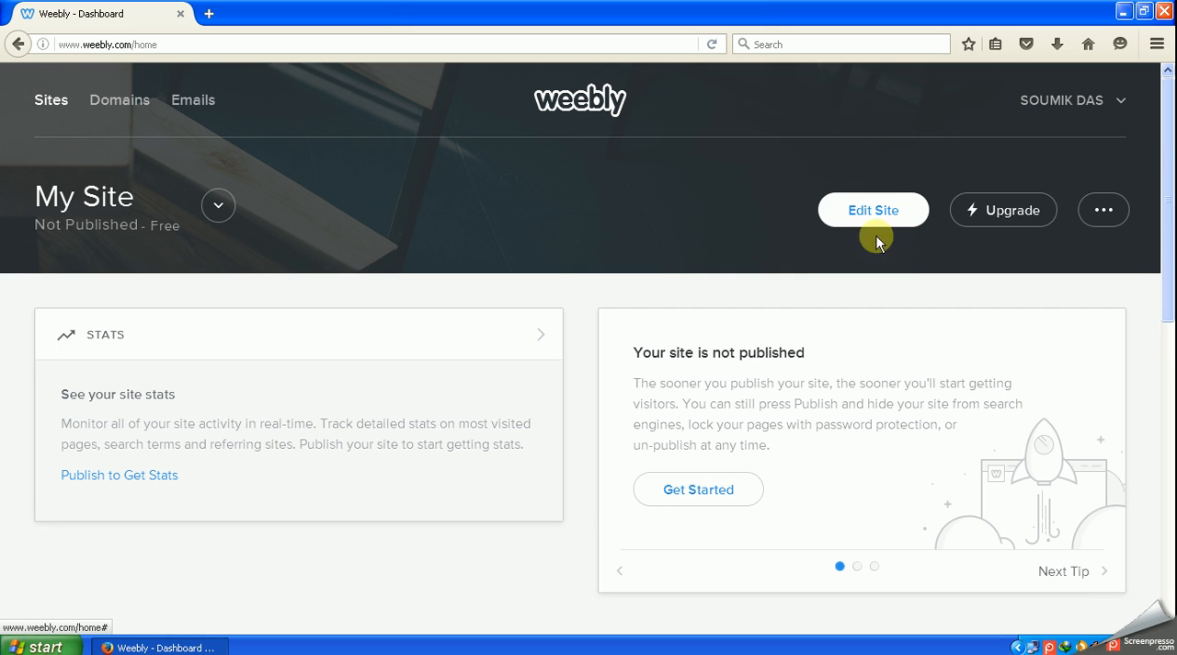
click(873, 220)
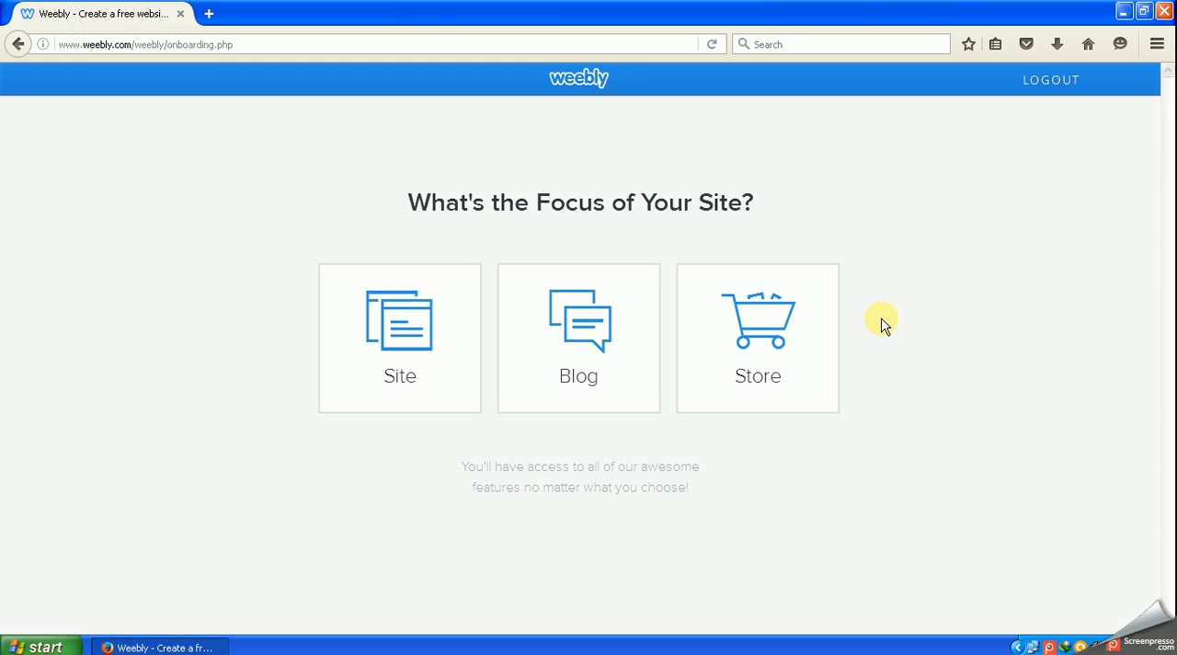
- Set the focus of the new website to Site and choose the Dusk 2.0 theme for it
click(390, 326)
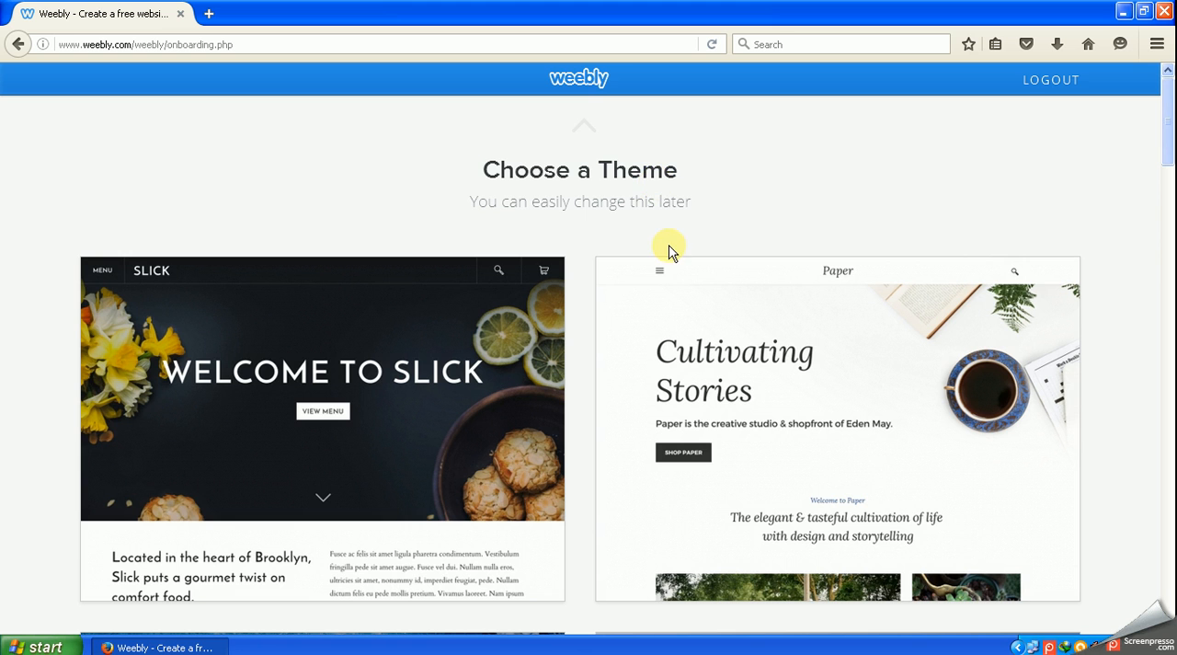
scroll(433, 381, down, 2)
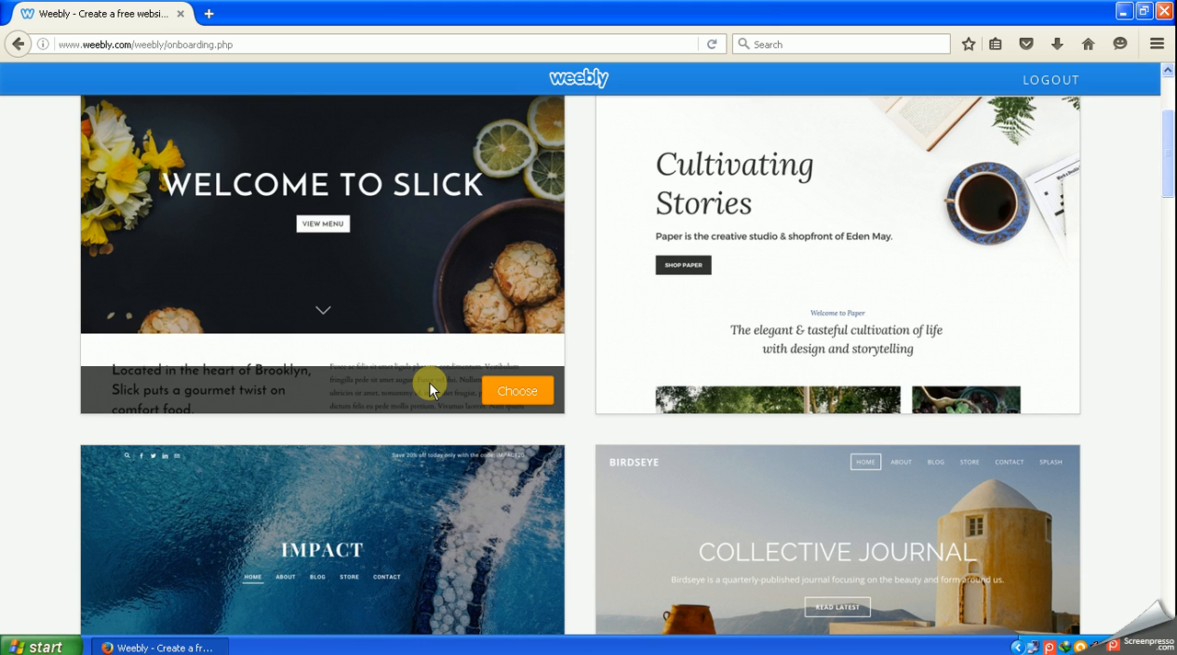
scroll(429, 382, down, 2)
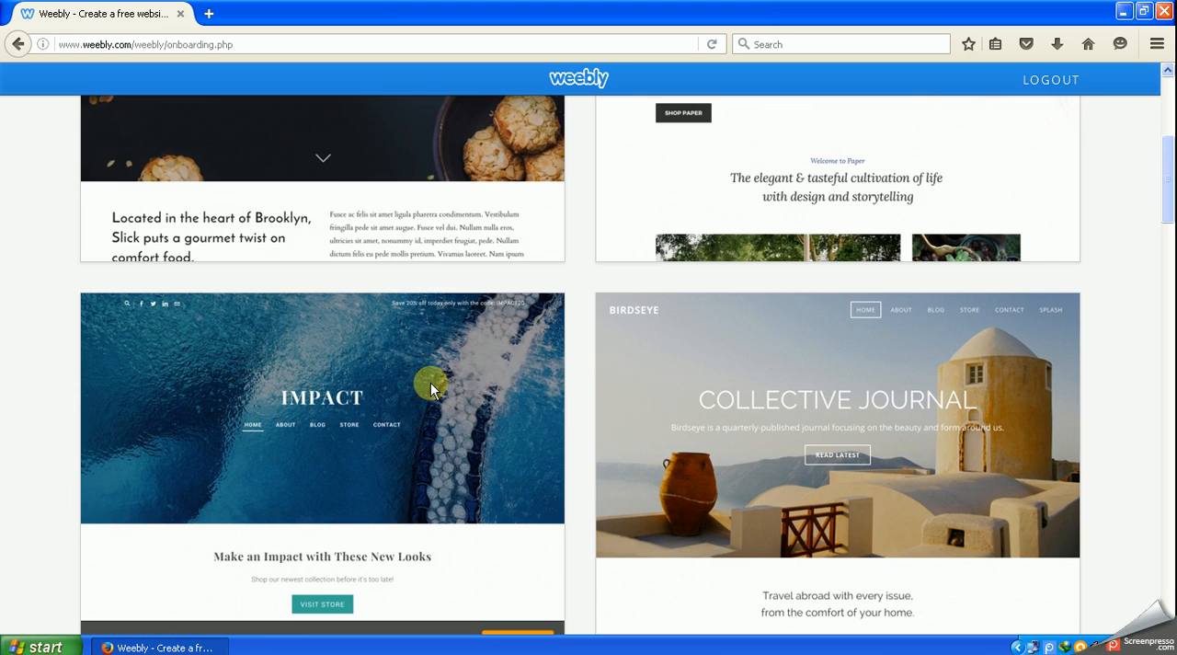
scroll(432, 387, down, 1)
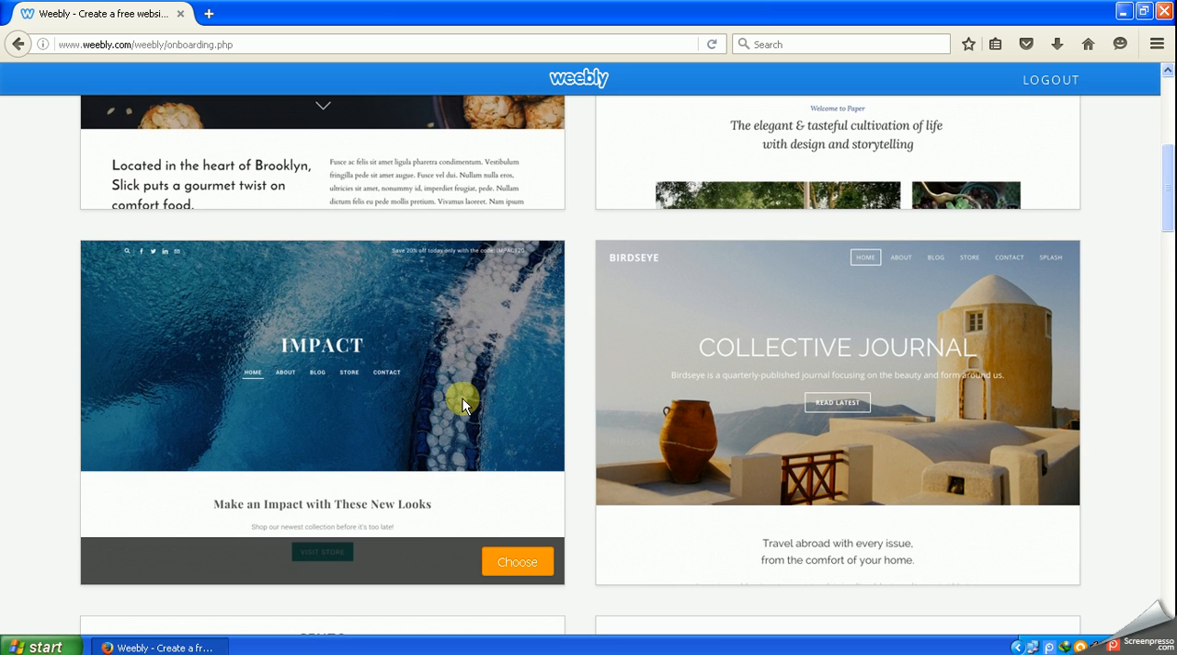
scroll(464, 405, down, 5)
scroll(464, 405, down, 1)
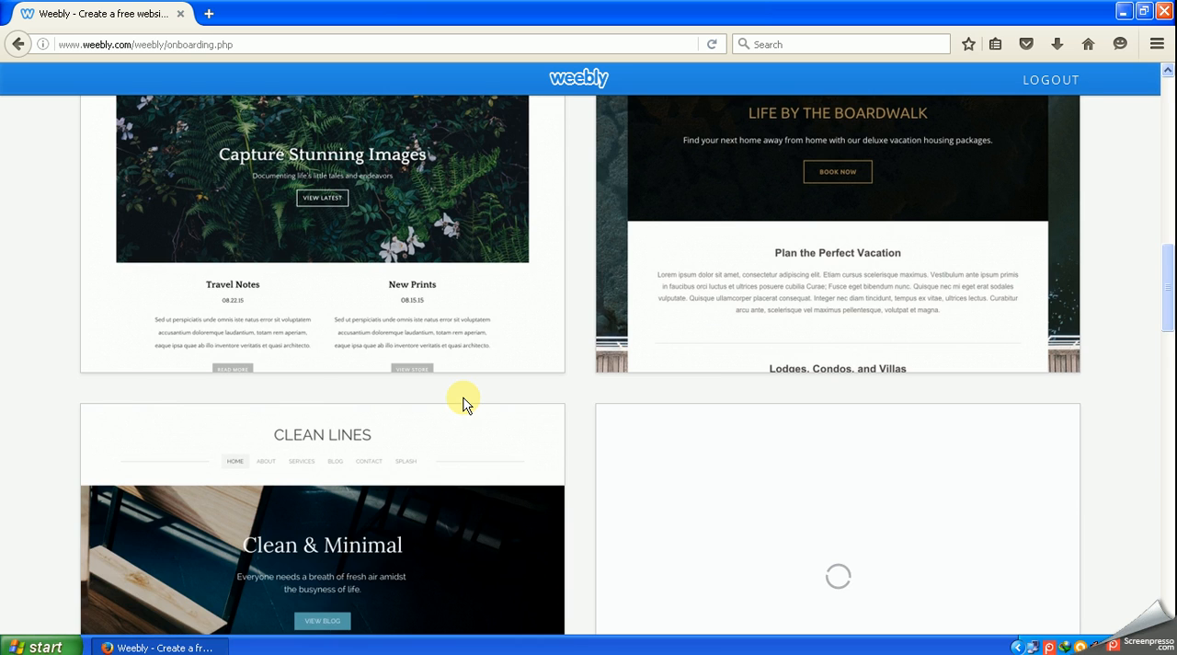
scroll(464, 400, down, 2)
scroll(464, 396, down, 1)
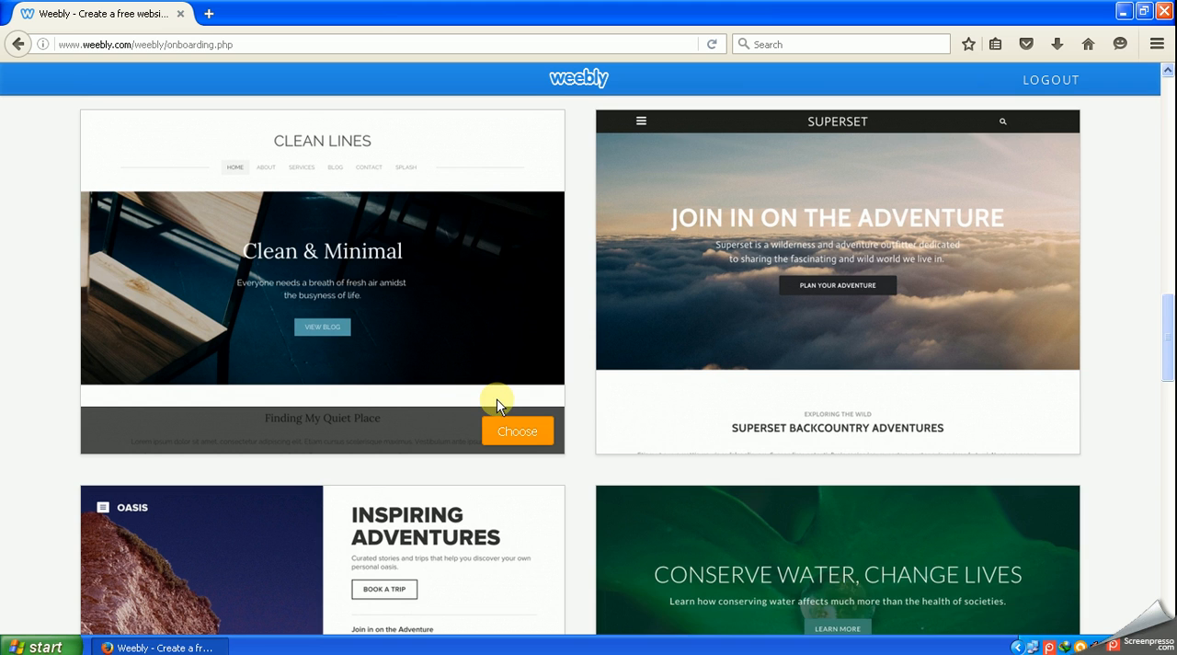
scroll(497, 404, down, 2)
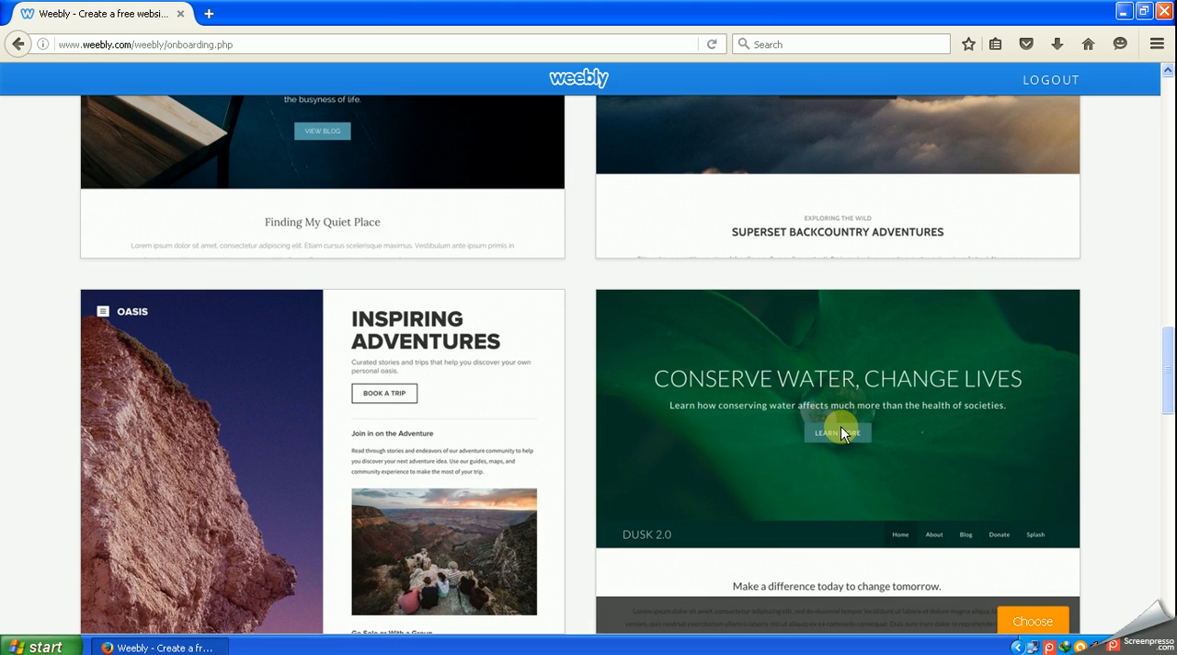
scroll(841, 426, down, 1)
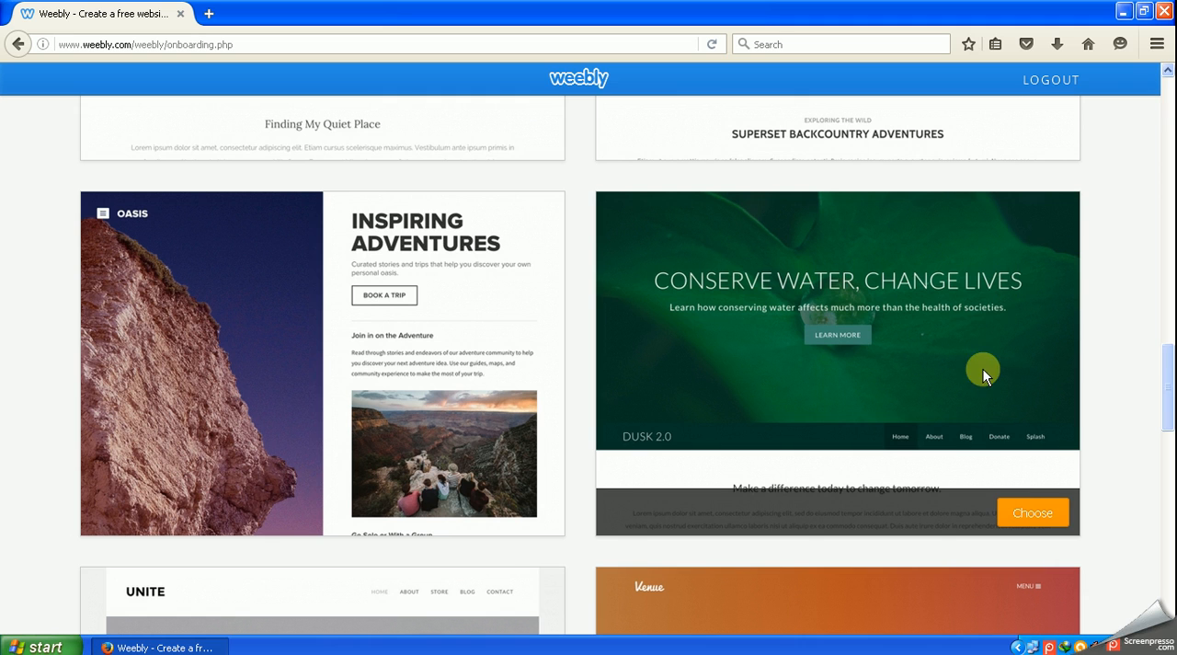
click(1045, 511)
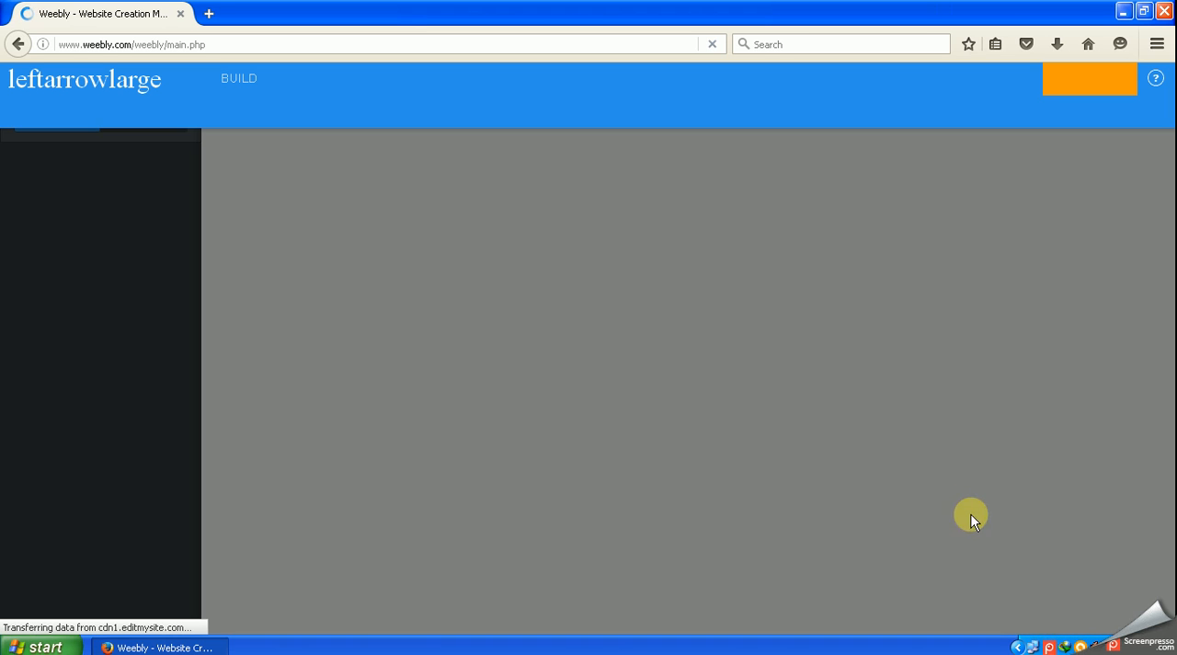
click(1048, 647)
click(909, 559)
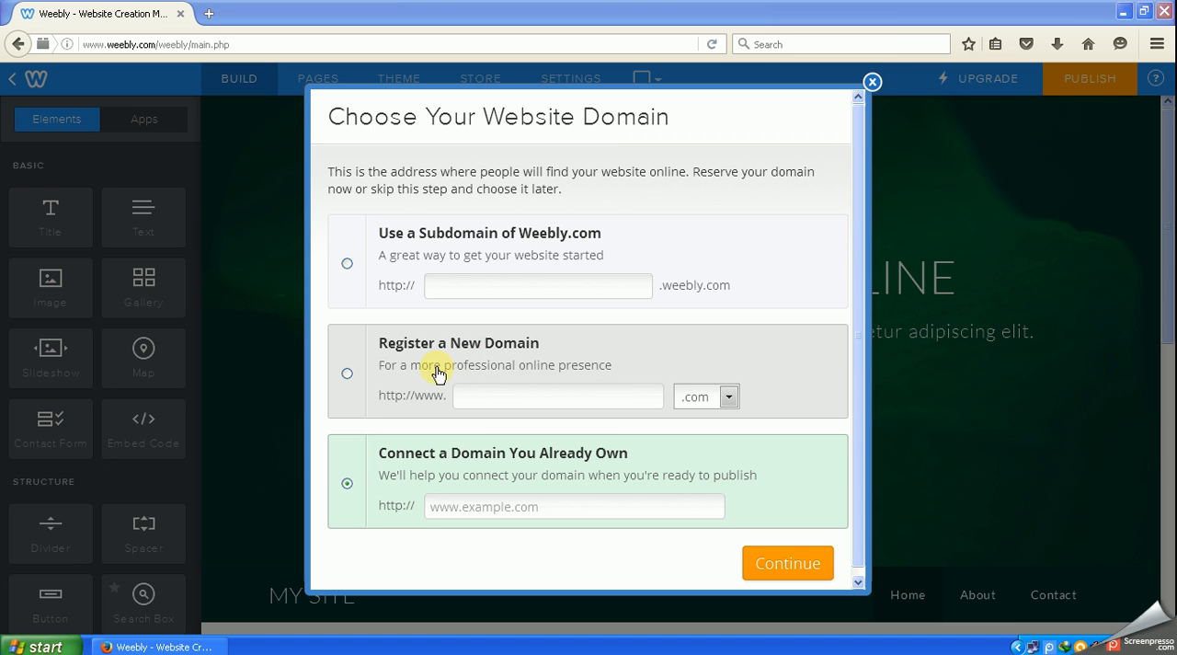
- Select the Weebly.com subdomain option for the website domain and try the names skynet, skynet2016 and skynet2017
click(347, 266)
click(495, 279)
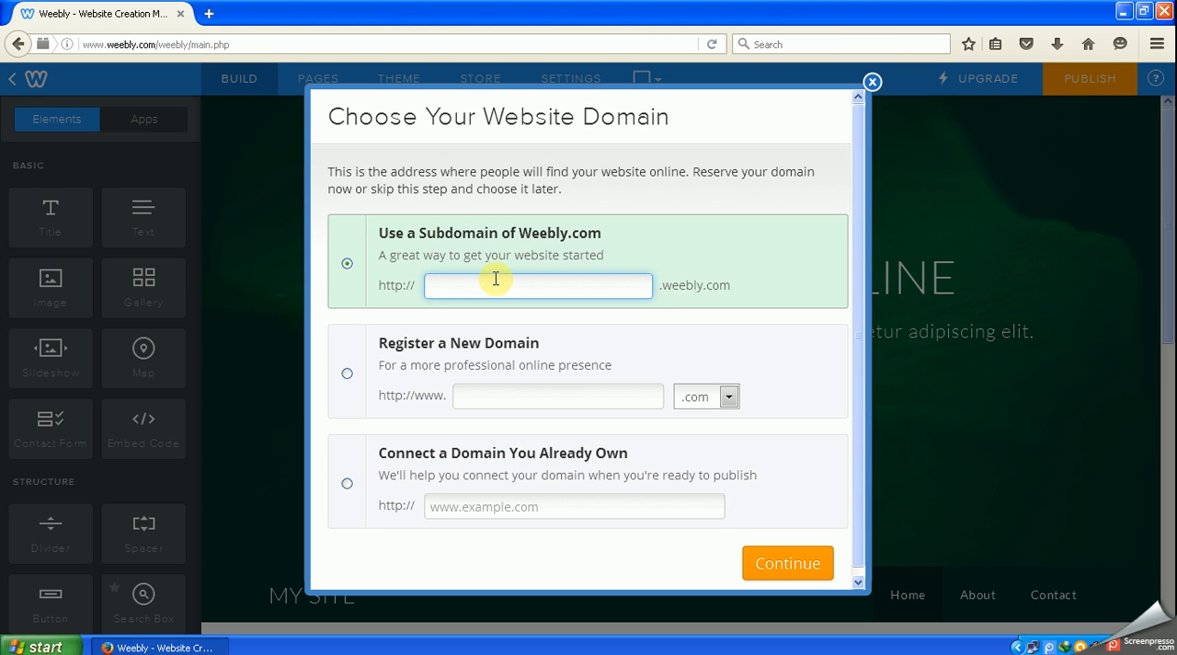
text(skynet)
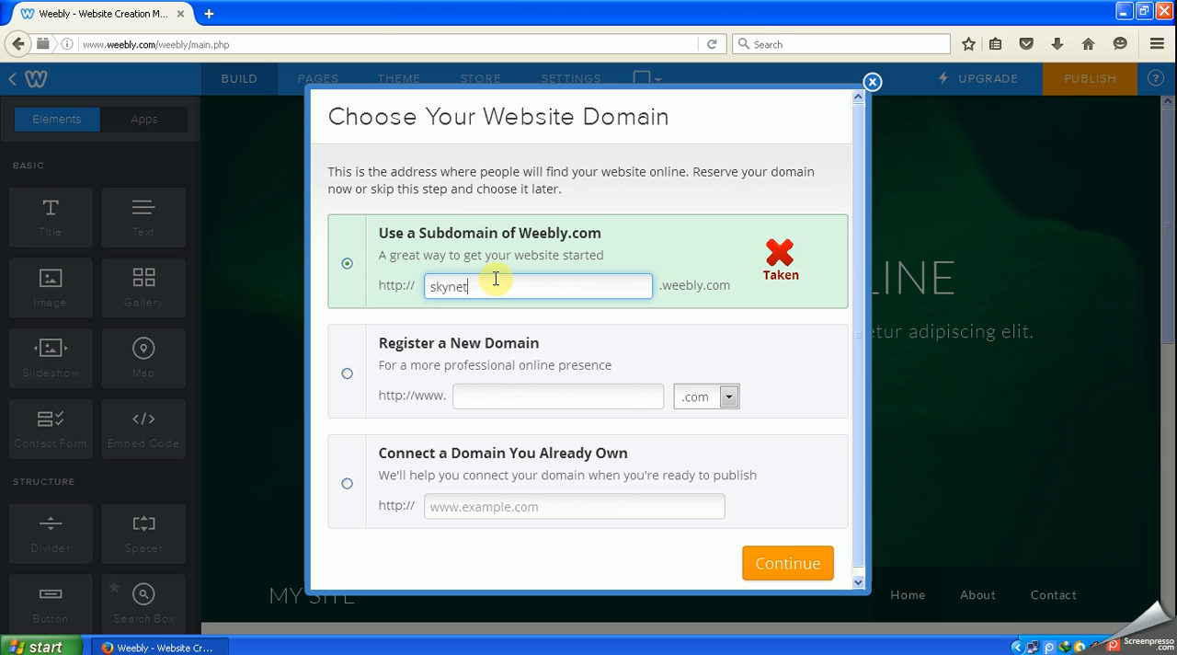
text(2016)
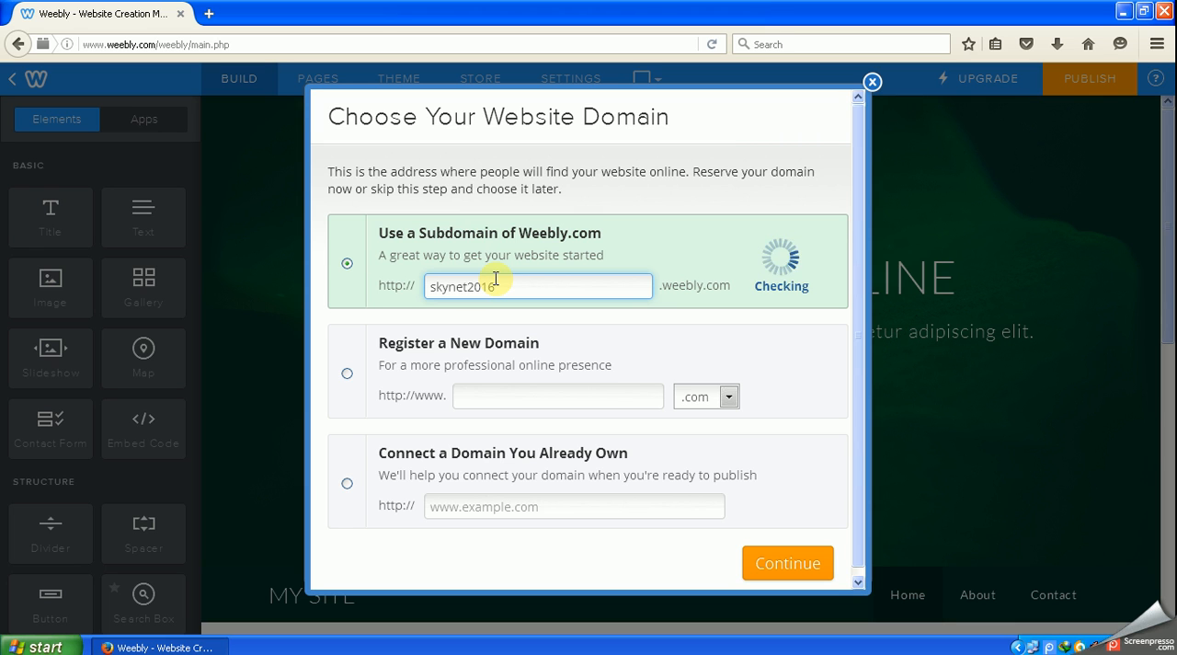
key(BackSpace)
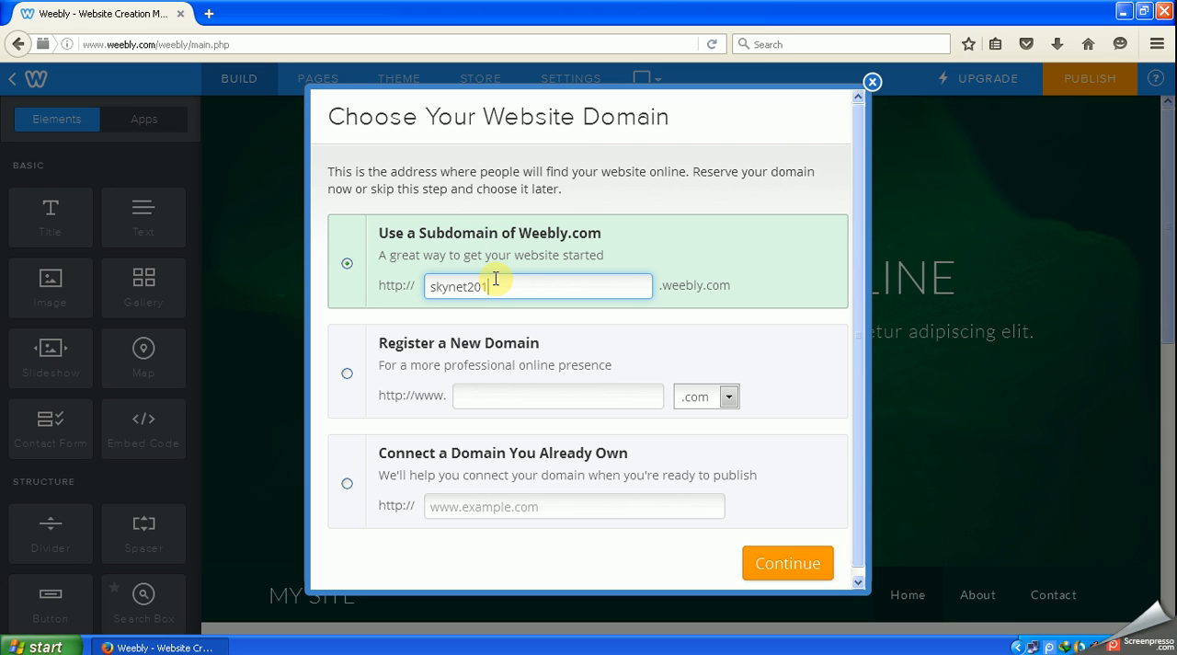
text(7)
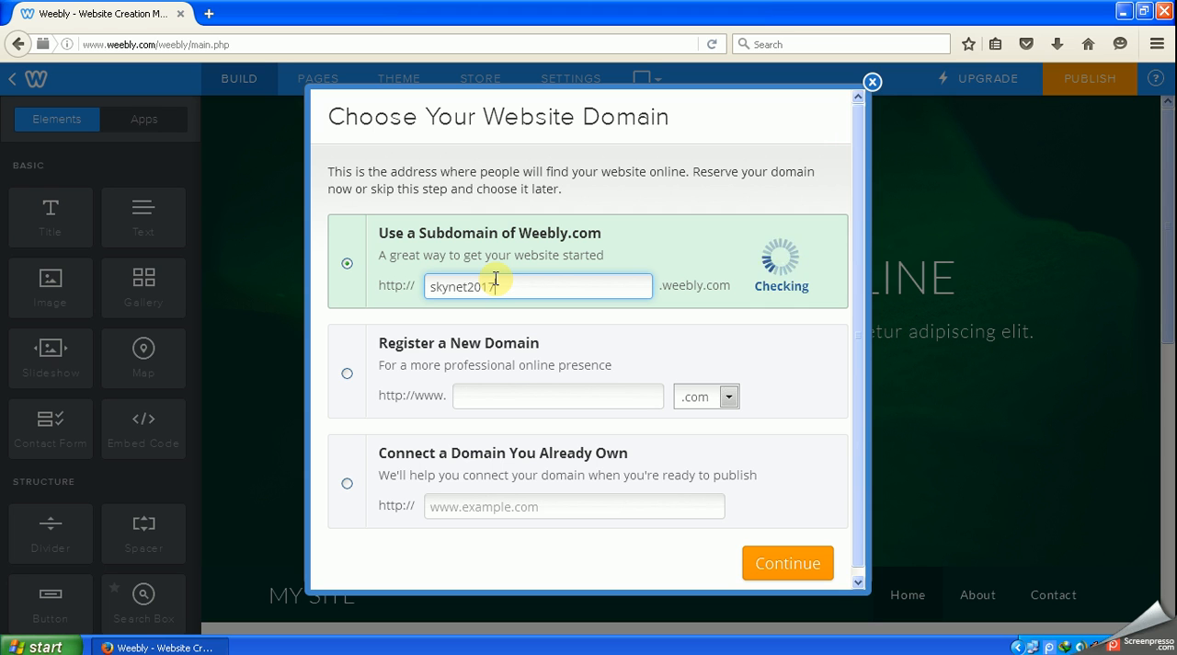
- Change the Weebly.com subdomain name to skynet2020 and continue to the site editor
key(BackSpace)
key(BackSpace)
text(20)
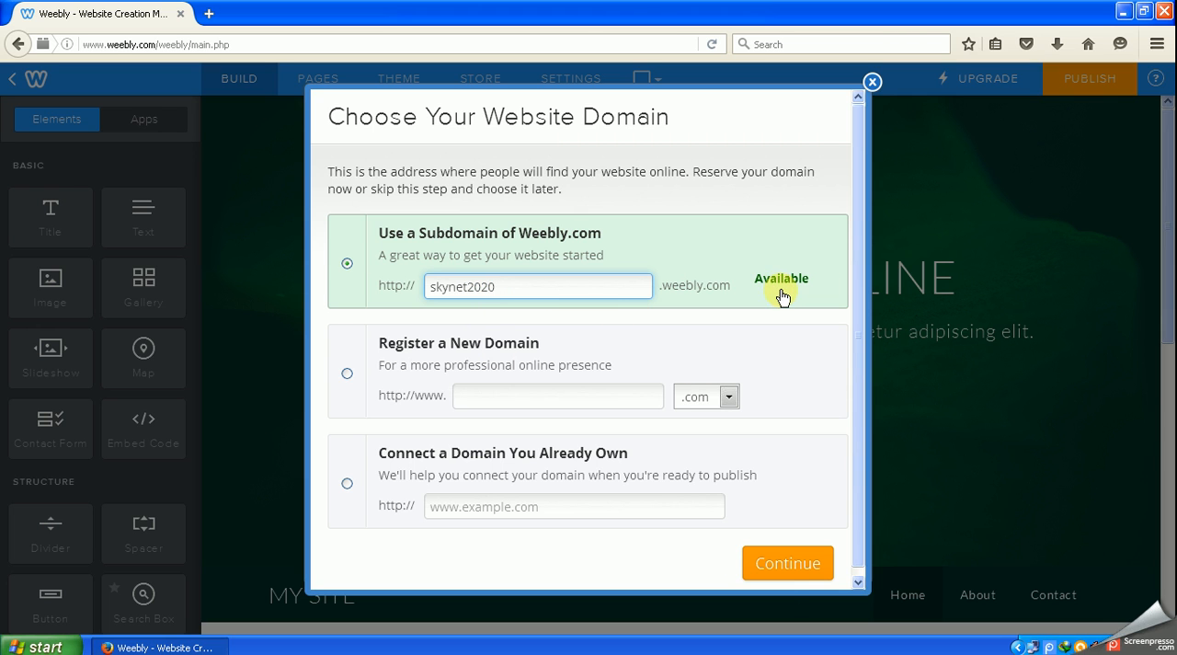
click(779, 567)
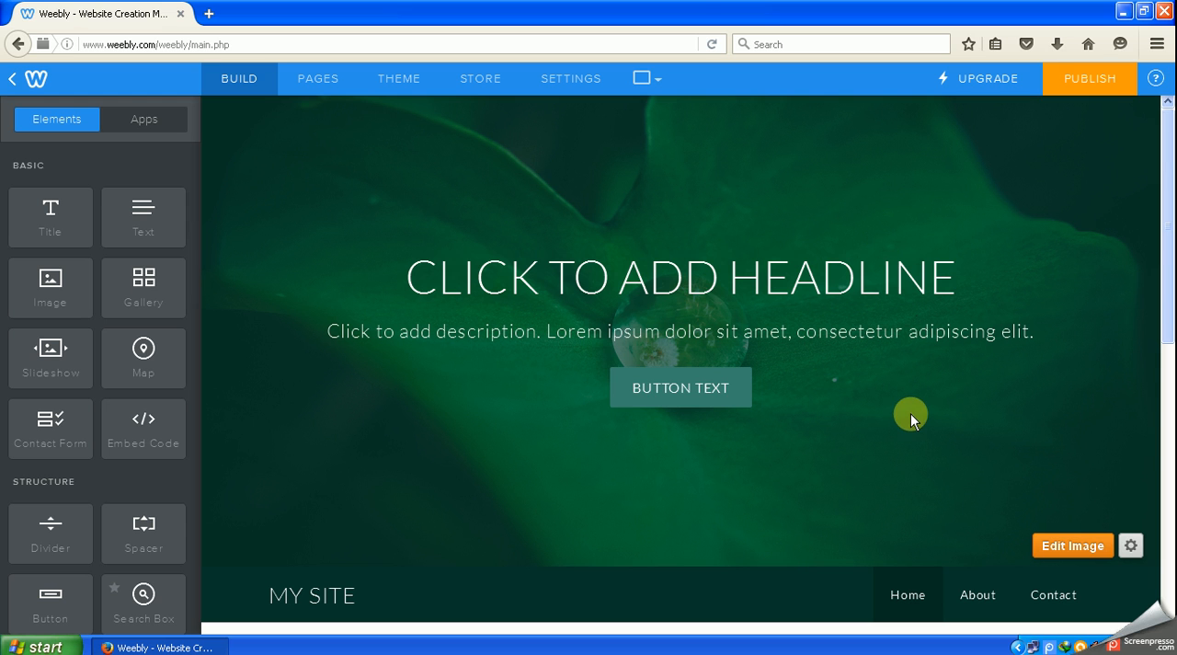
- Replace the placeholder headline on the header image with LERAN ABOUT INTERNET
scroll(914, 402, down, 3)
scroll(914, 407, down, 2)
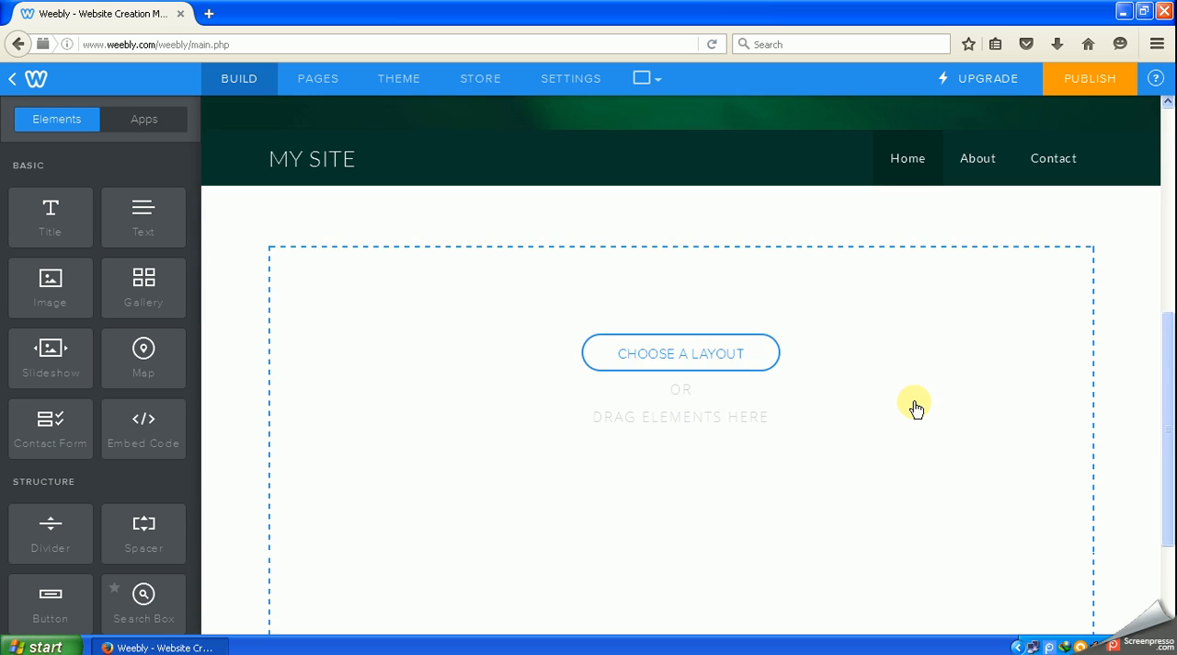
scroll(914, 407, up, 3)
scroll(914, 404, up, 2)
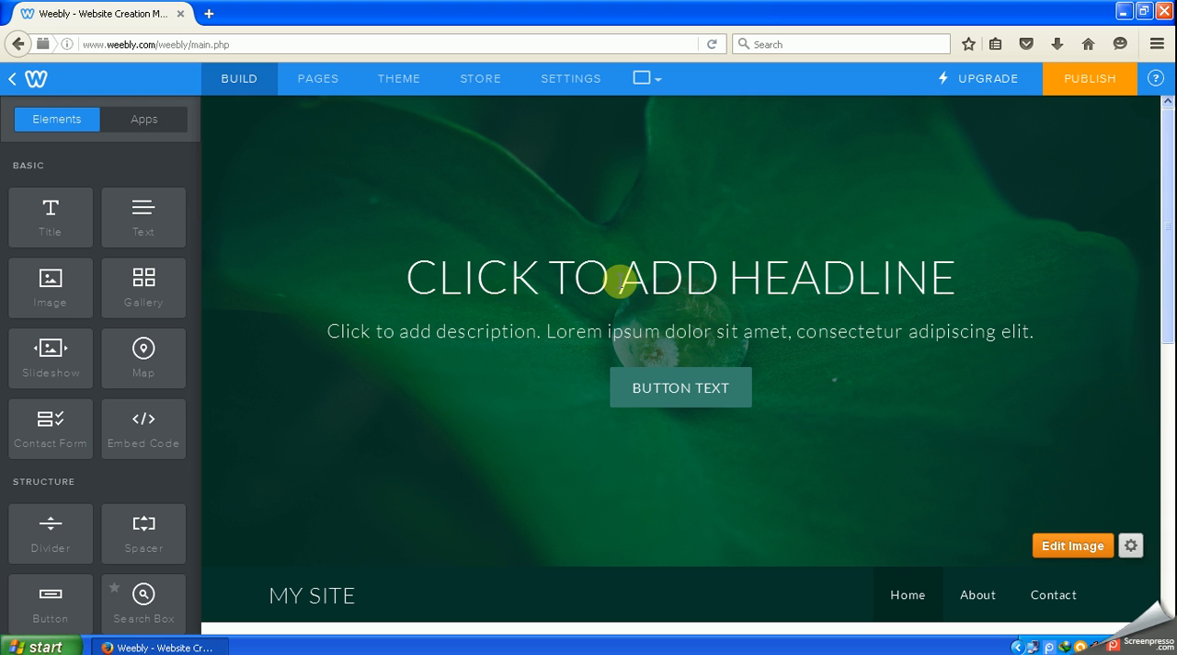
click(954, 275)
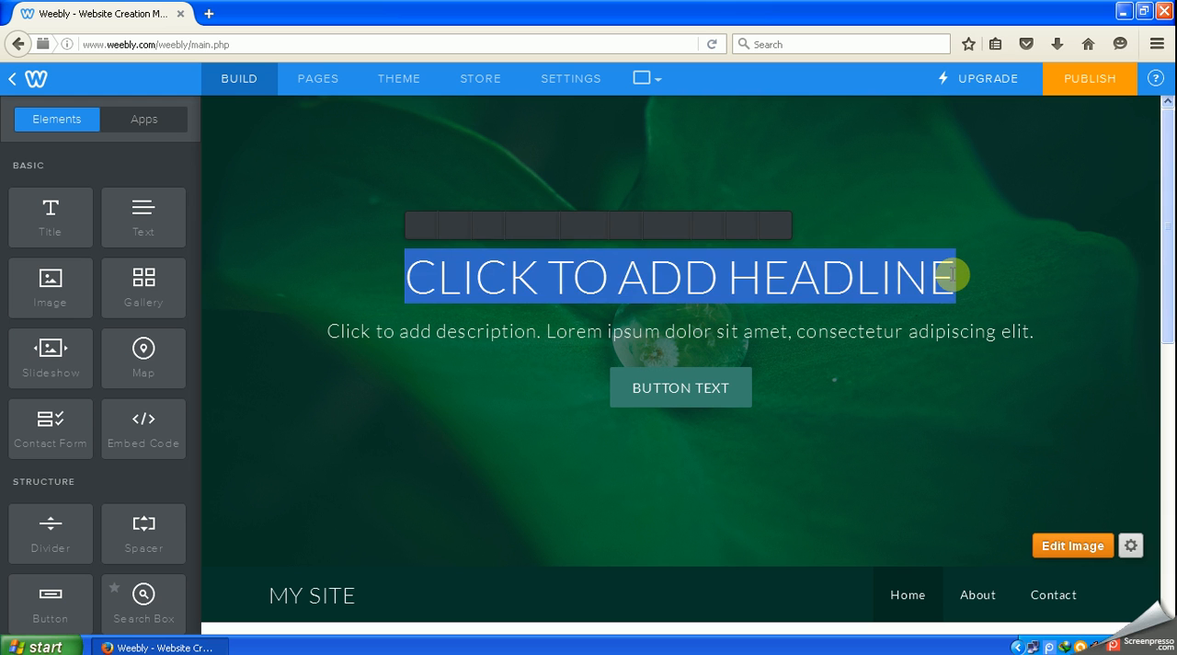
key(BackSpace)
text(LERAN)
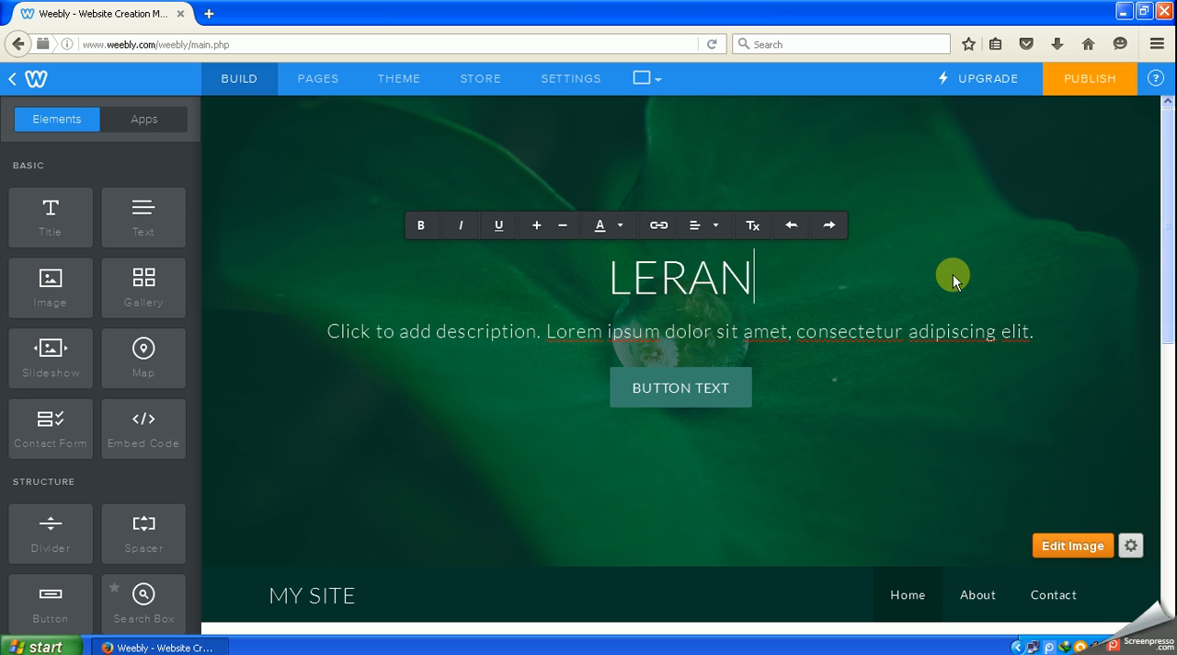
text( AD)
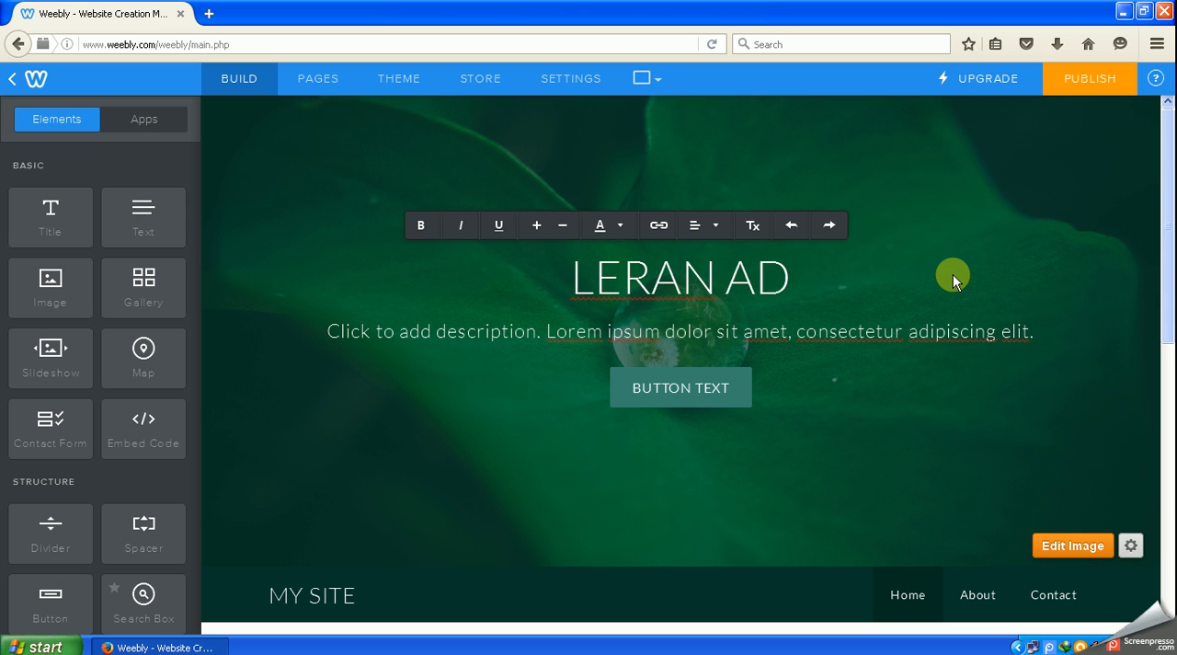
key(BackSpace)
text(BOUT )
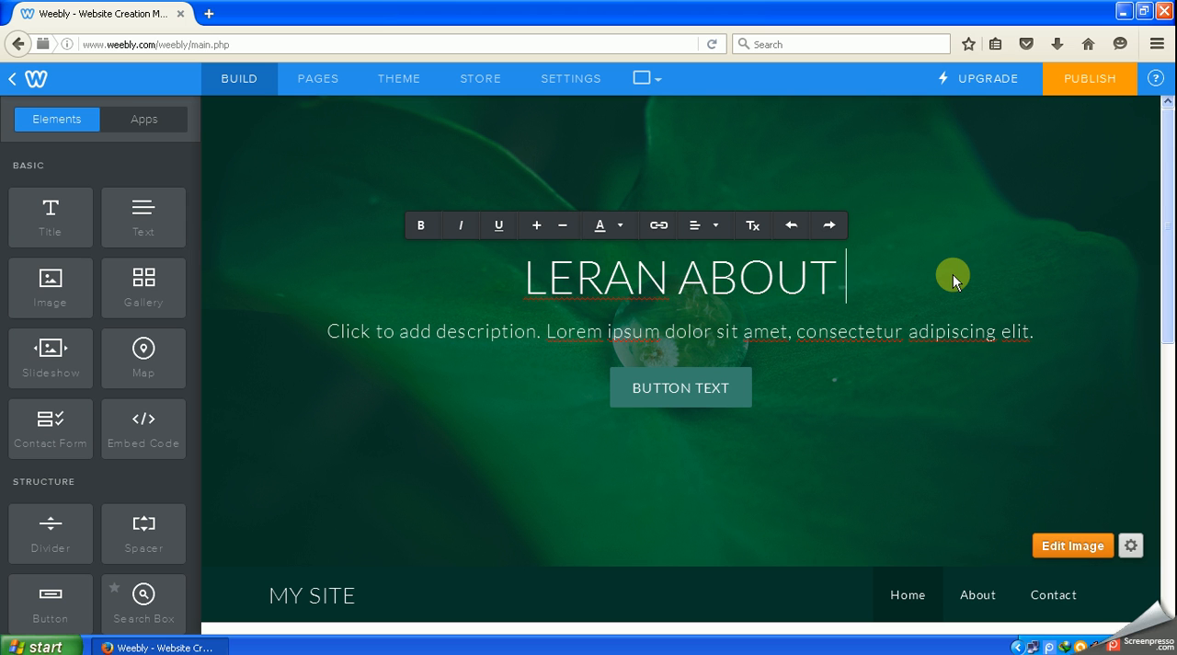
text(IN)
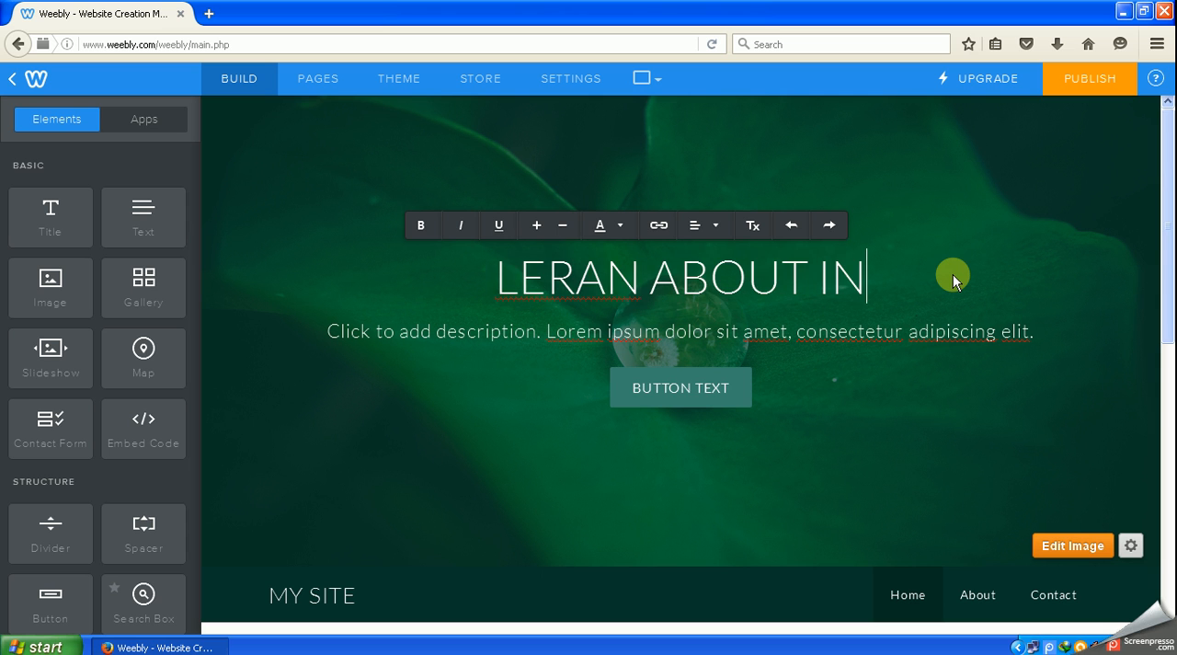
text(TER)
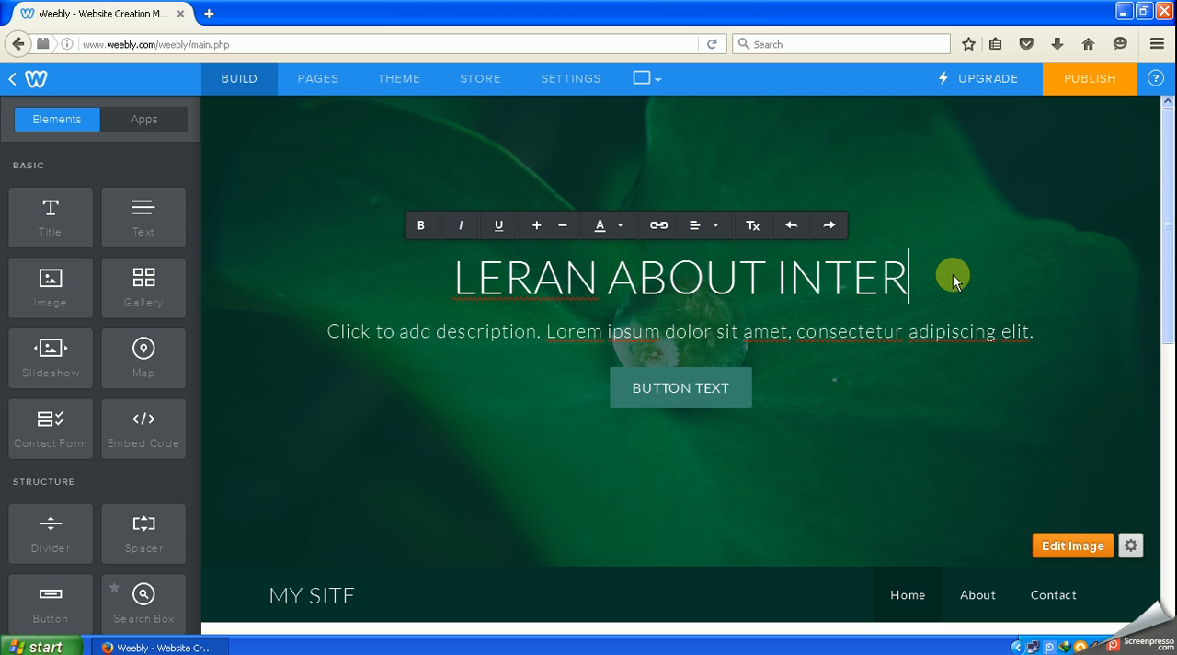
text(NET)
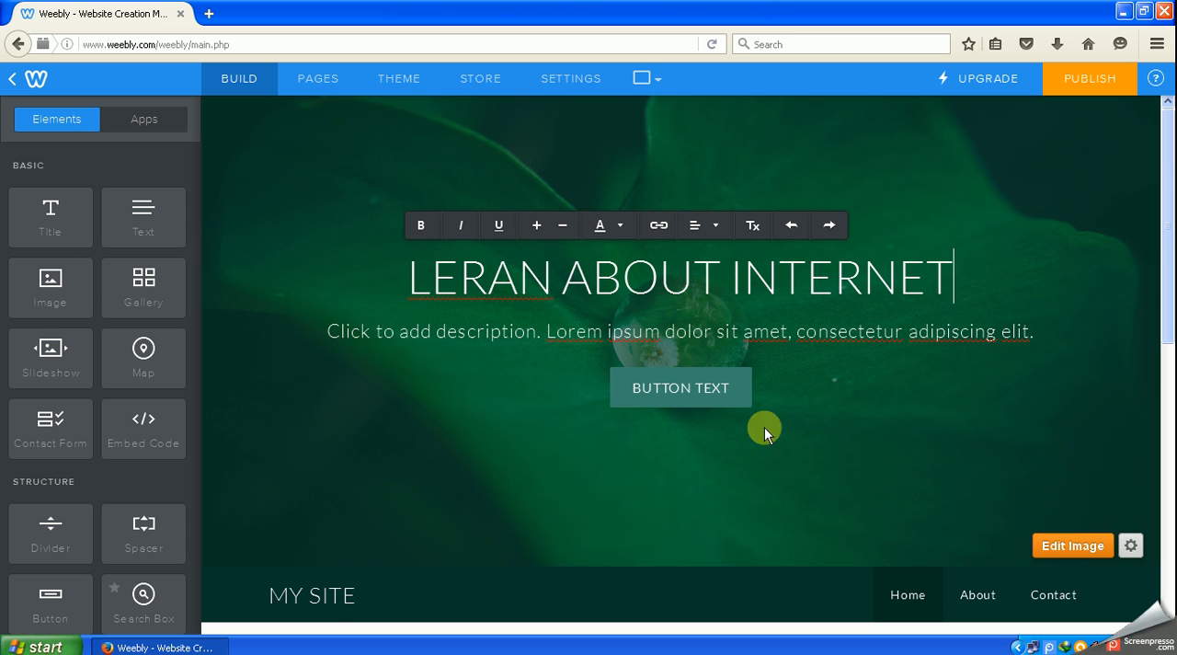
- Correct the misspelled first word of the header headline to LEARN
click(487, 274)
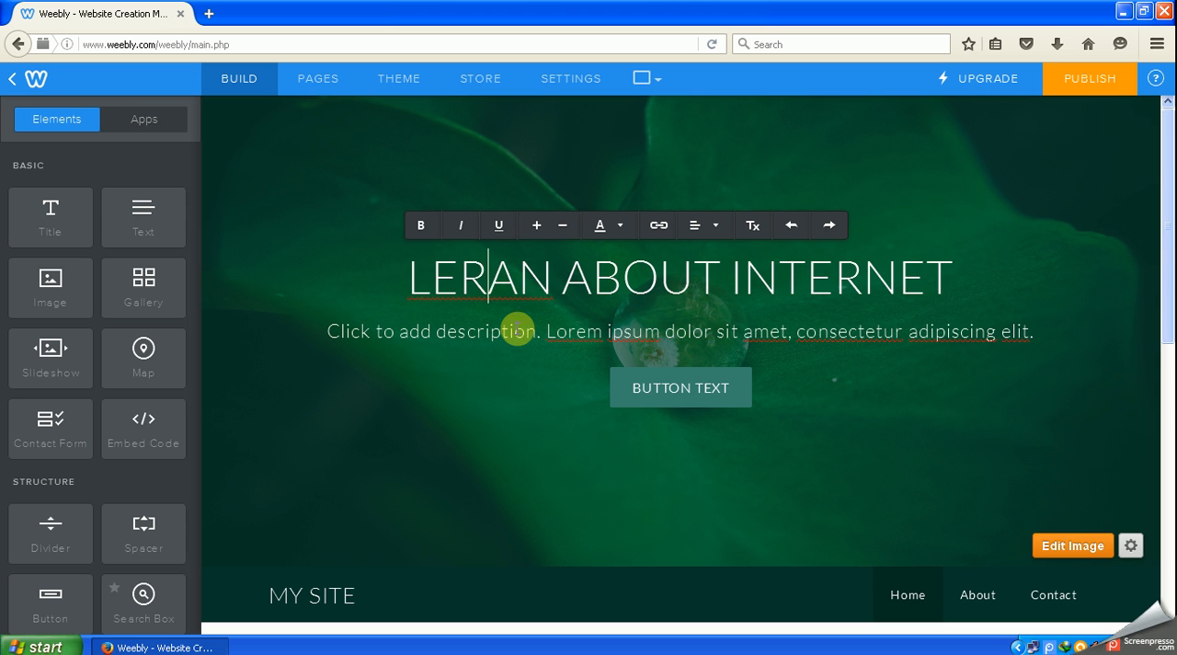
key(BackSpace)
key(Right)
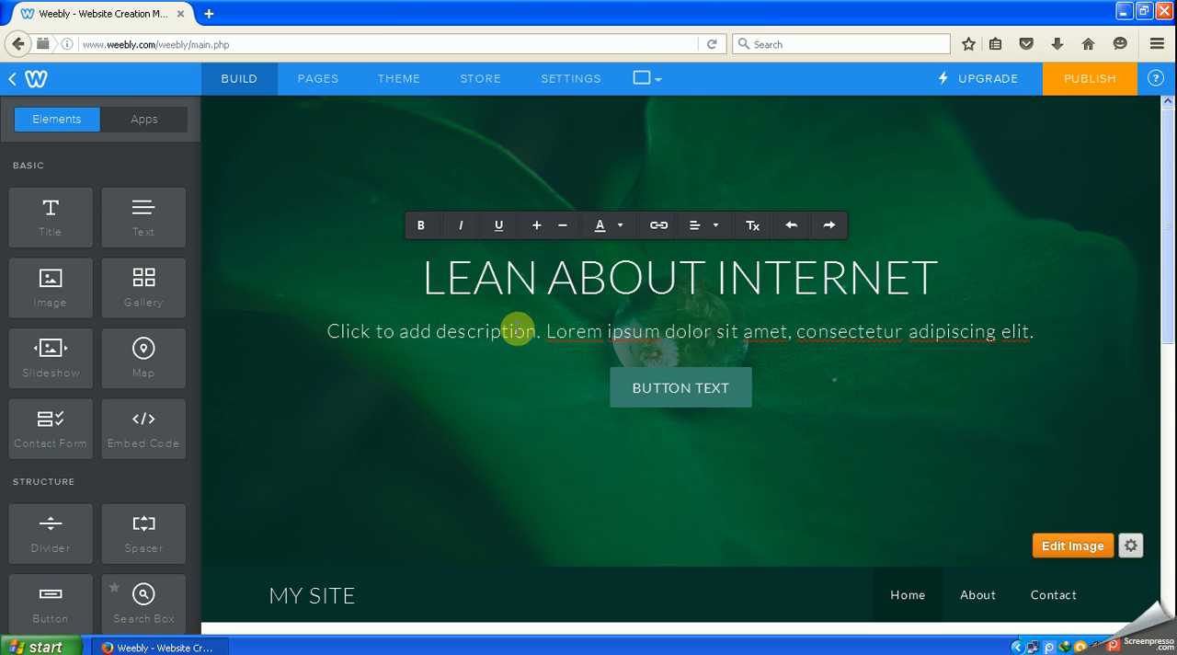
text(R)
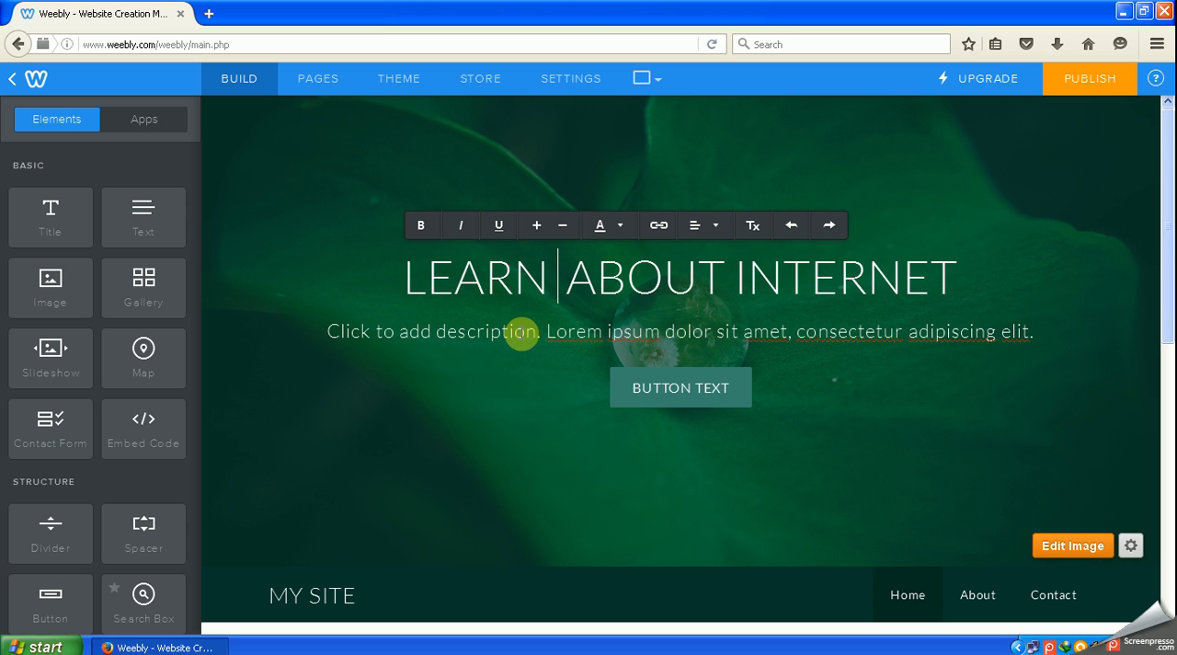
click(1035, 331)
triple_click(1034, 331)
key(BackSpace)
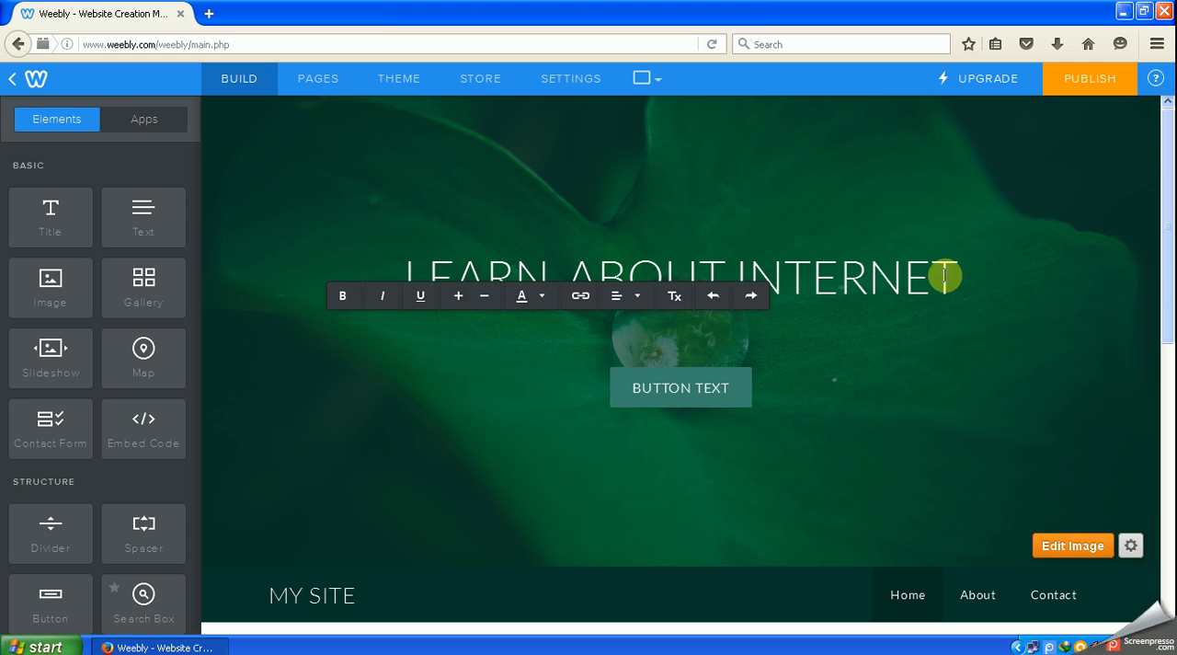
- Replace the placeholder description under the headline with a copy of the headline text, Learn about internet
click(869, 279)
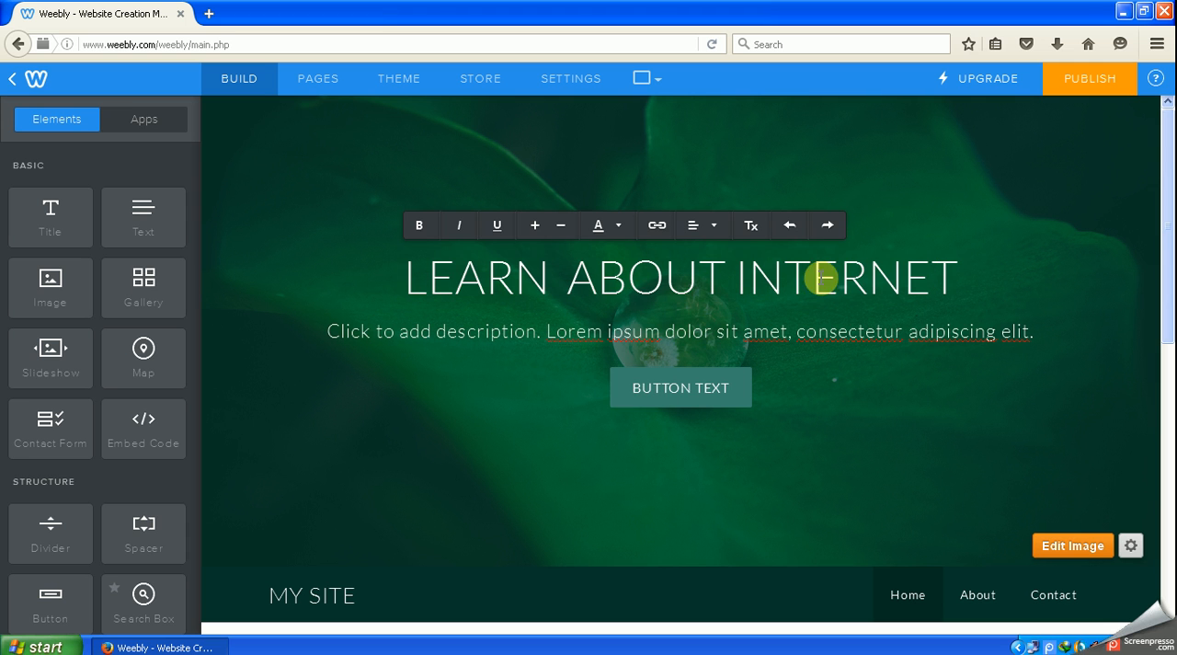
drag(956, 276, 408, 276)
key(ctrl+c)
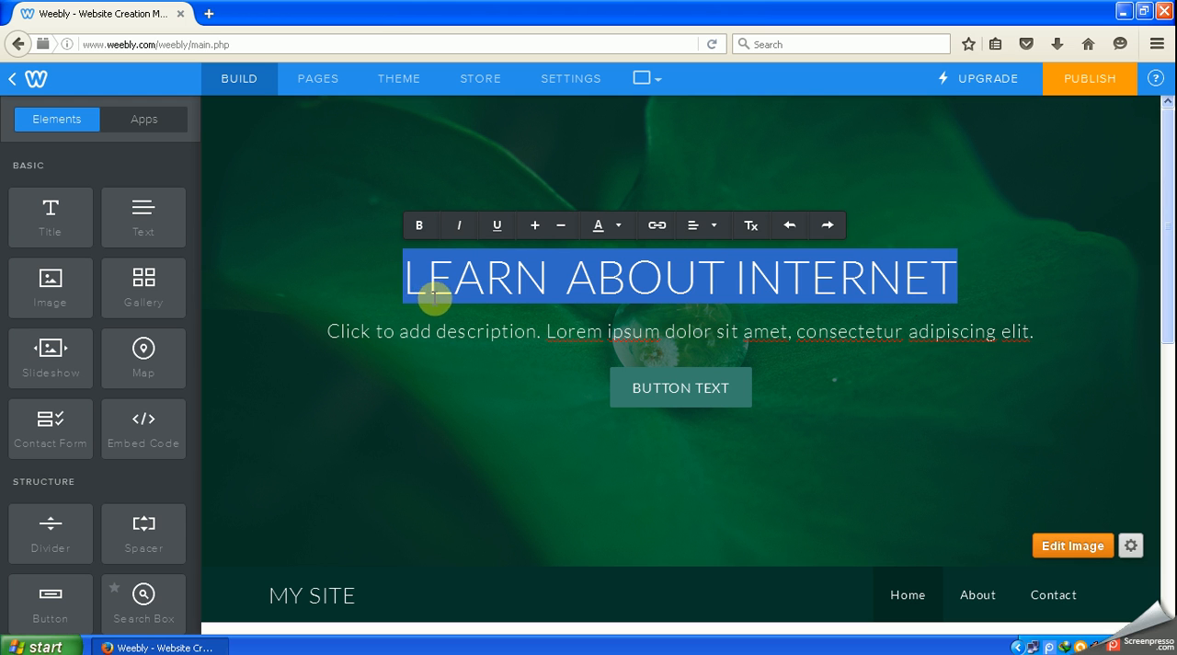
click(1025, 337)
key(ctrl+a)
key(Delete)
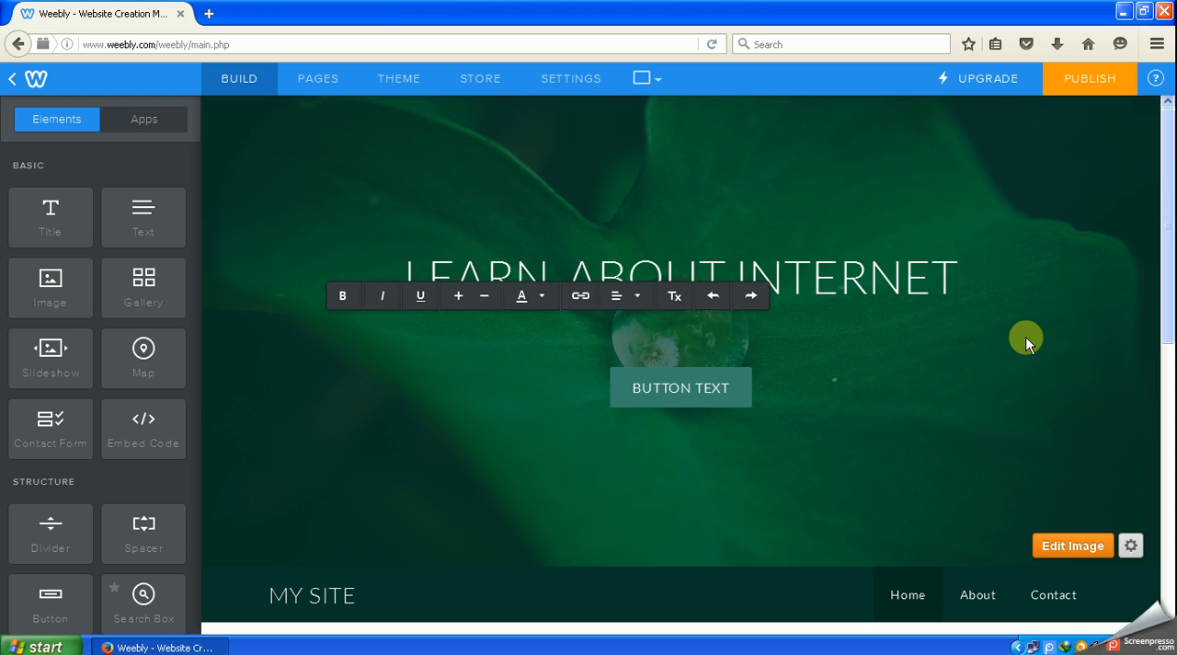
key(ctrl+v)
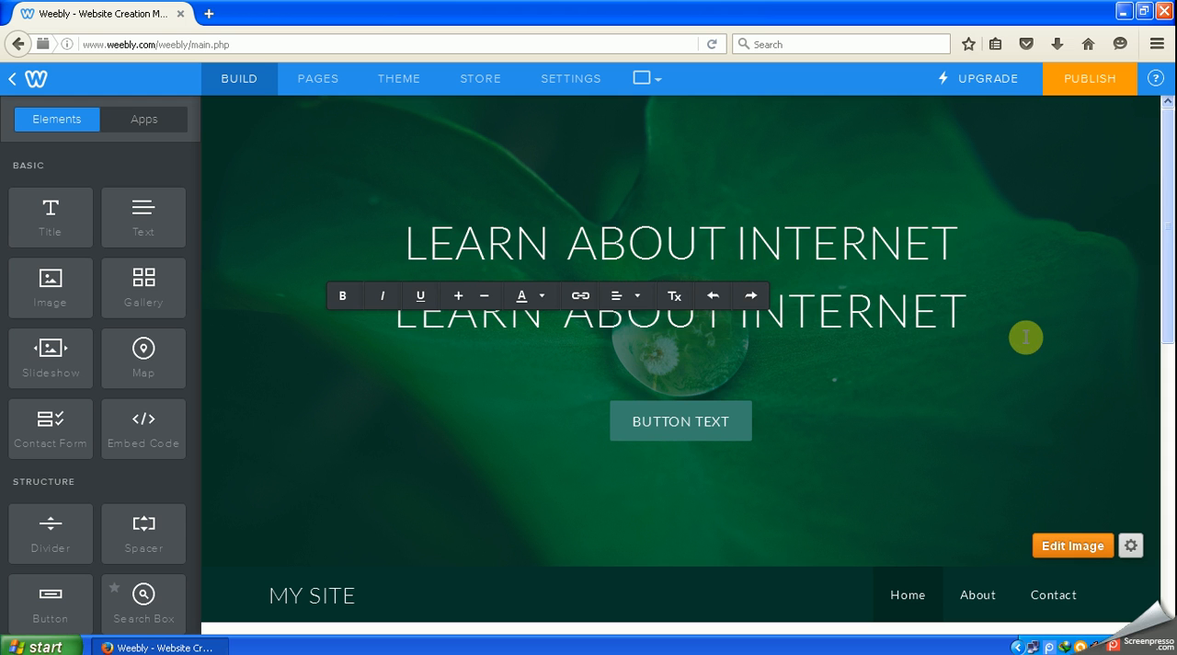
click(1000, 396)
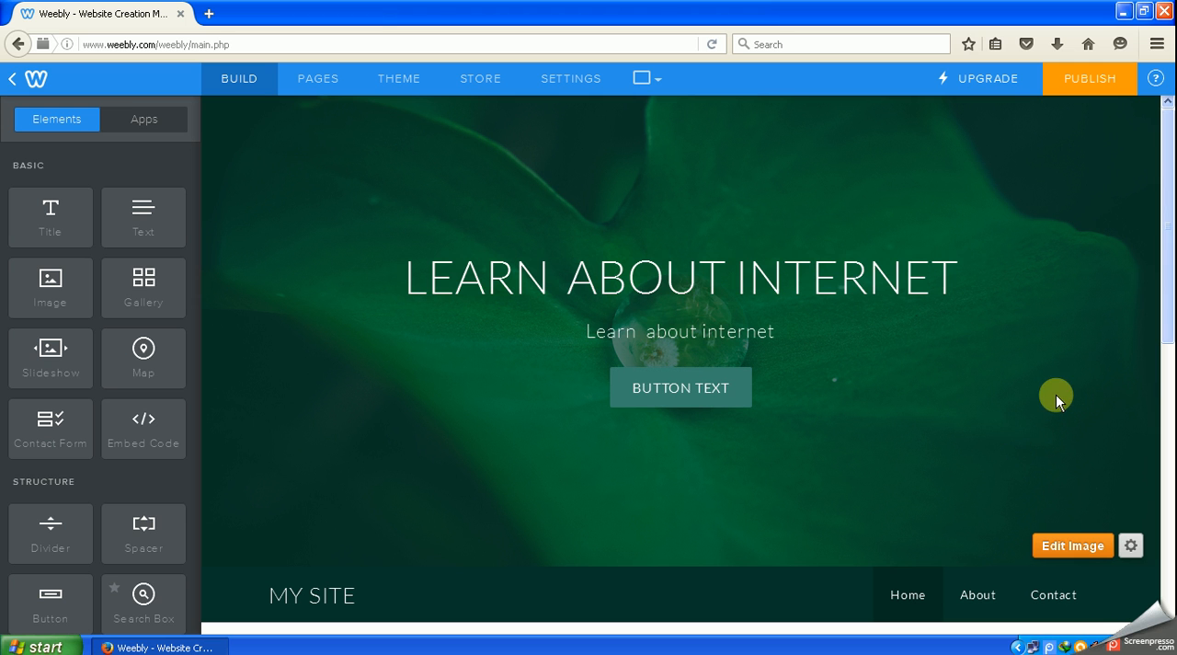
- Replace the site title MY SITE in the navigation bar with SKYNET 2020
scroll(1056, 391, down, 3)
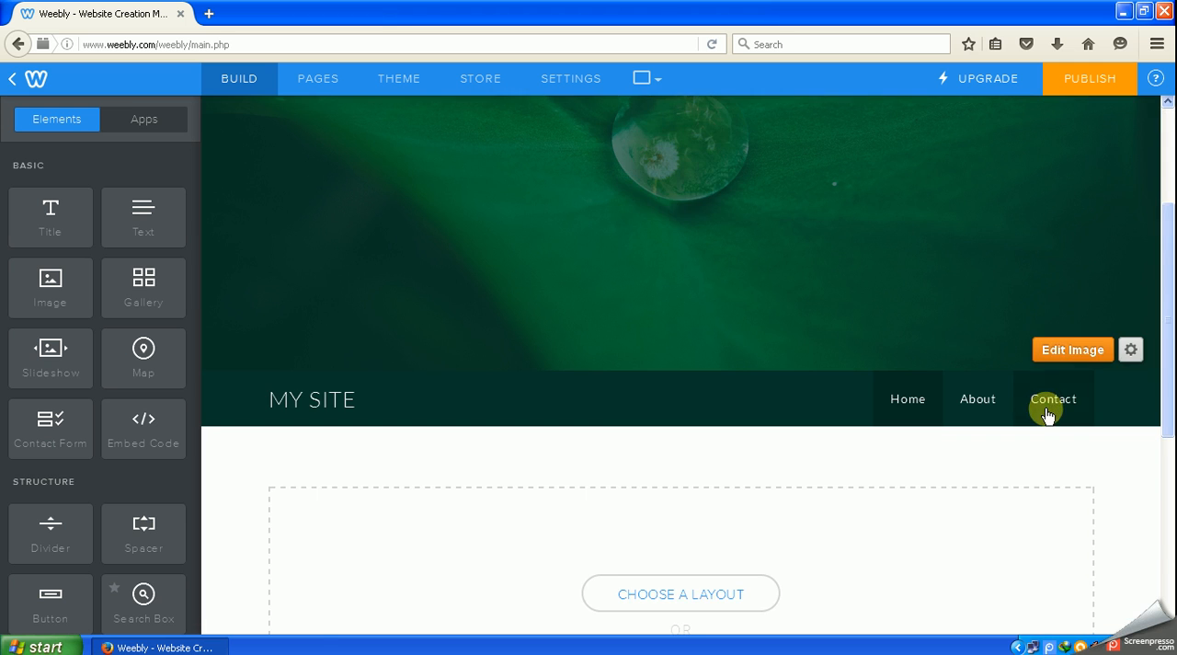
scroll(1046, 400, up, 3)
mouse_move(346, 594)
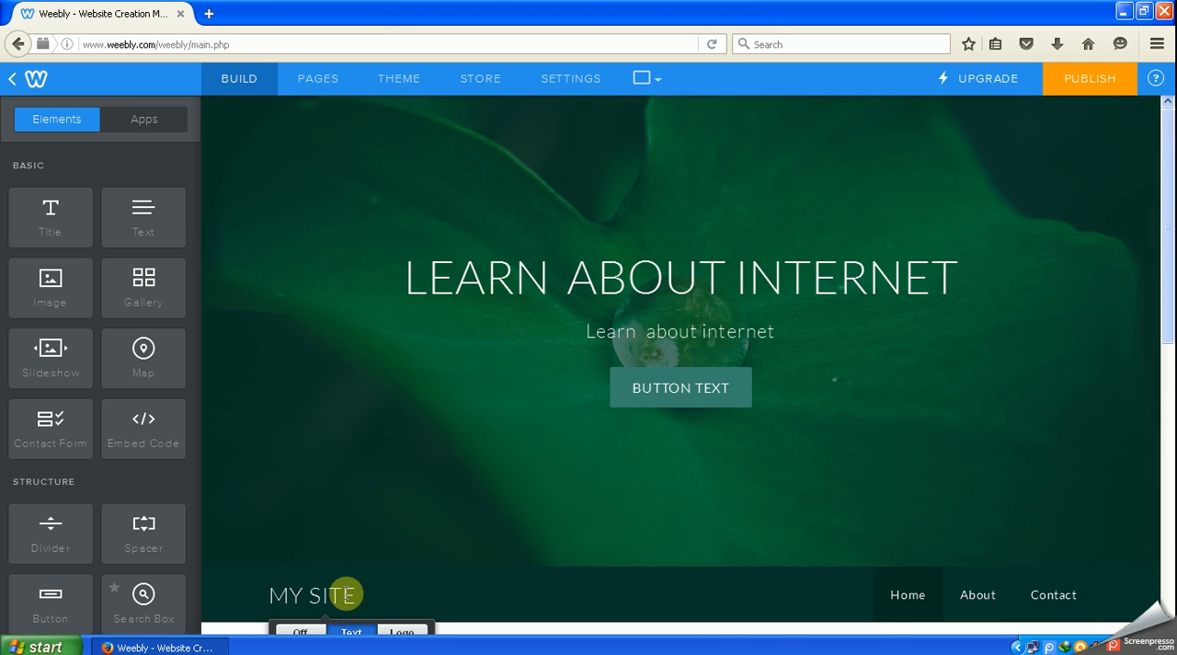
scroll(462, 548, down, 1)
scroll(462, 552, down, 2)
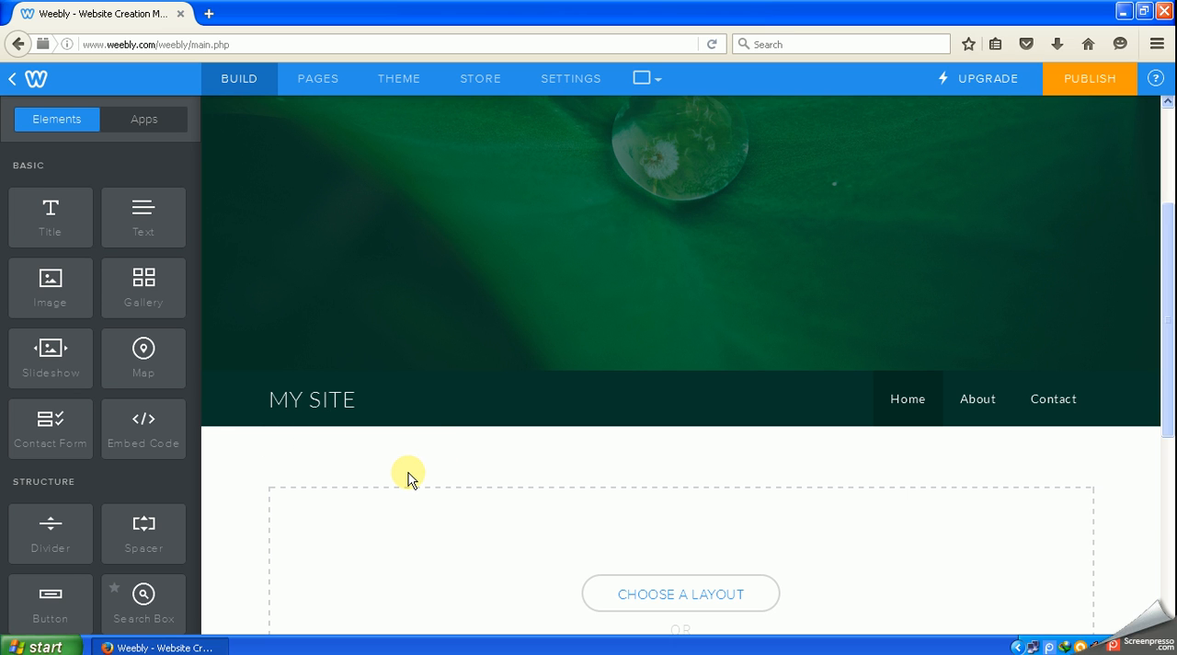
mouse_move(333, 388)
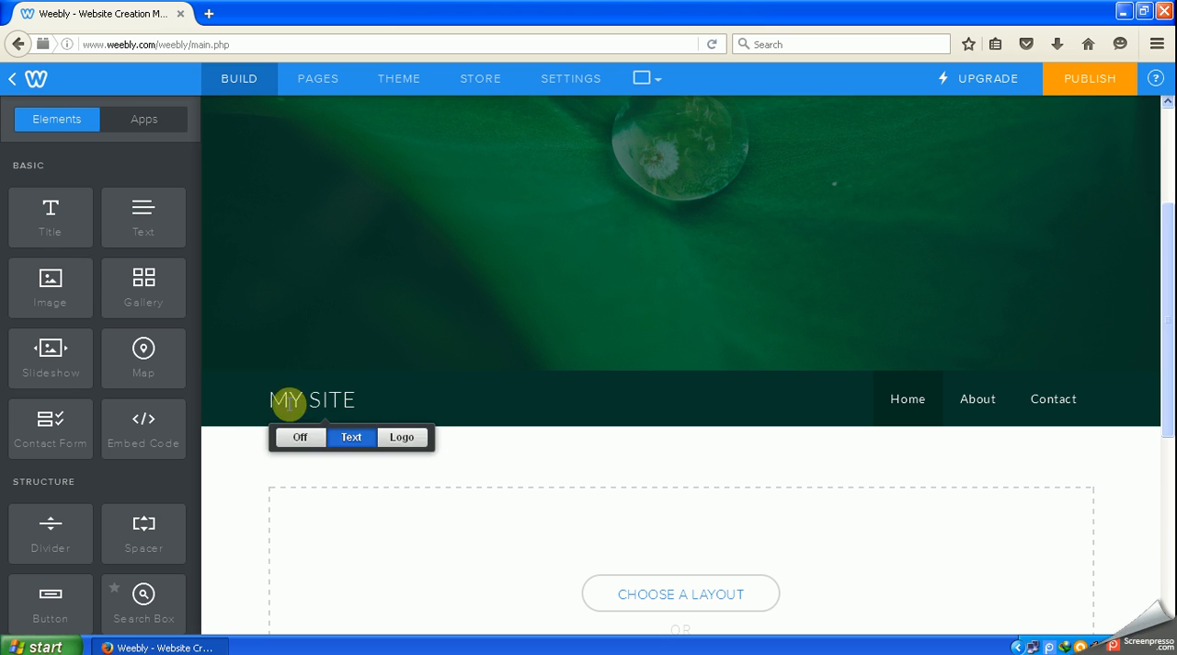
mouse_move(352, 406)
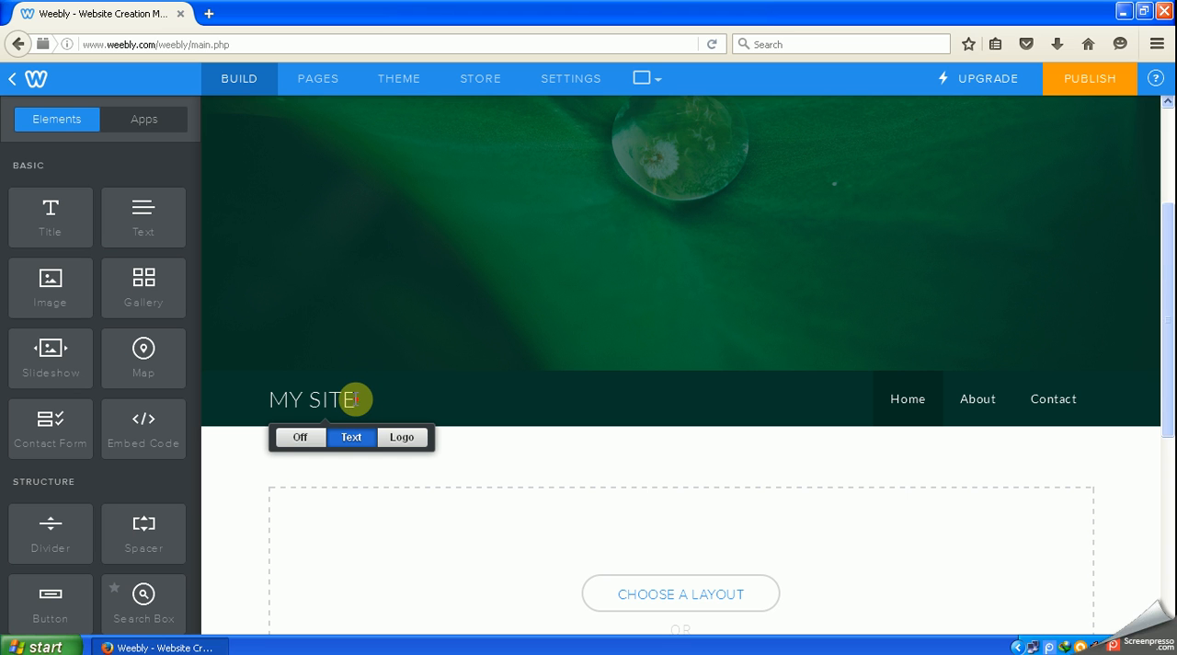
click(356, 399)
key(BackSpace)
key(BackSpace)
key(BackSpace)
key(BackSpace)
key(BackSpace)
key(BackSpace)
key(BackSpace)
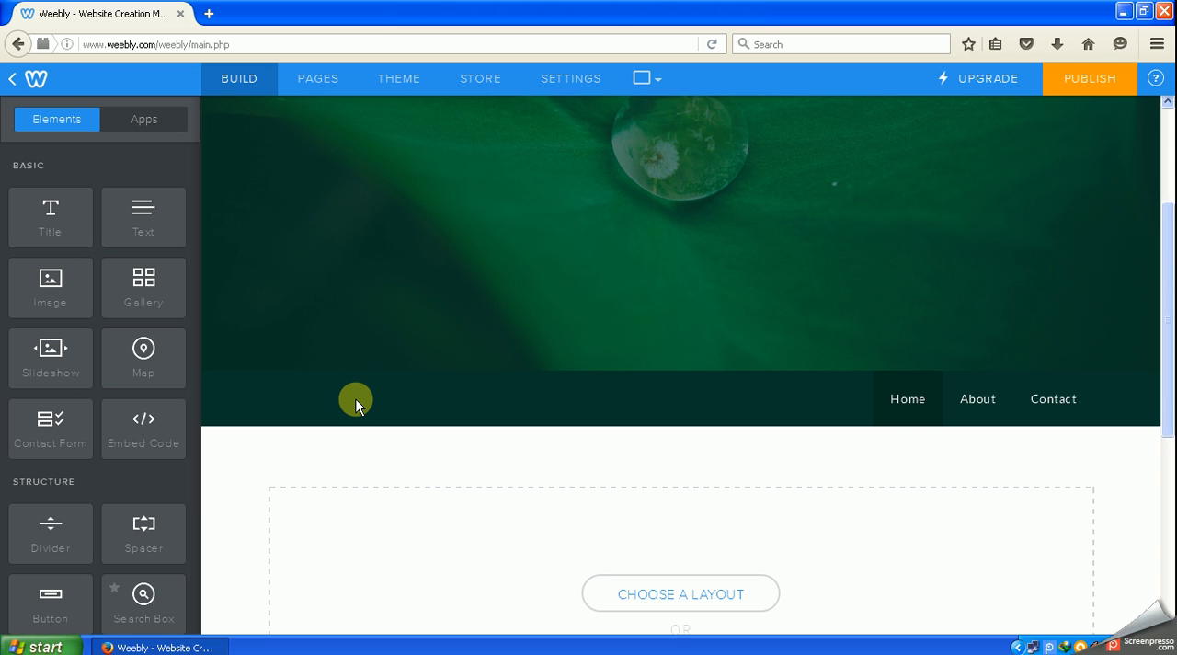
text(SKYNET)
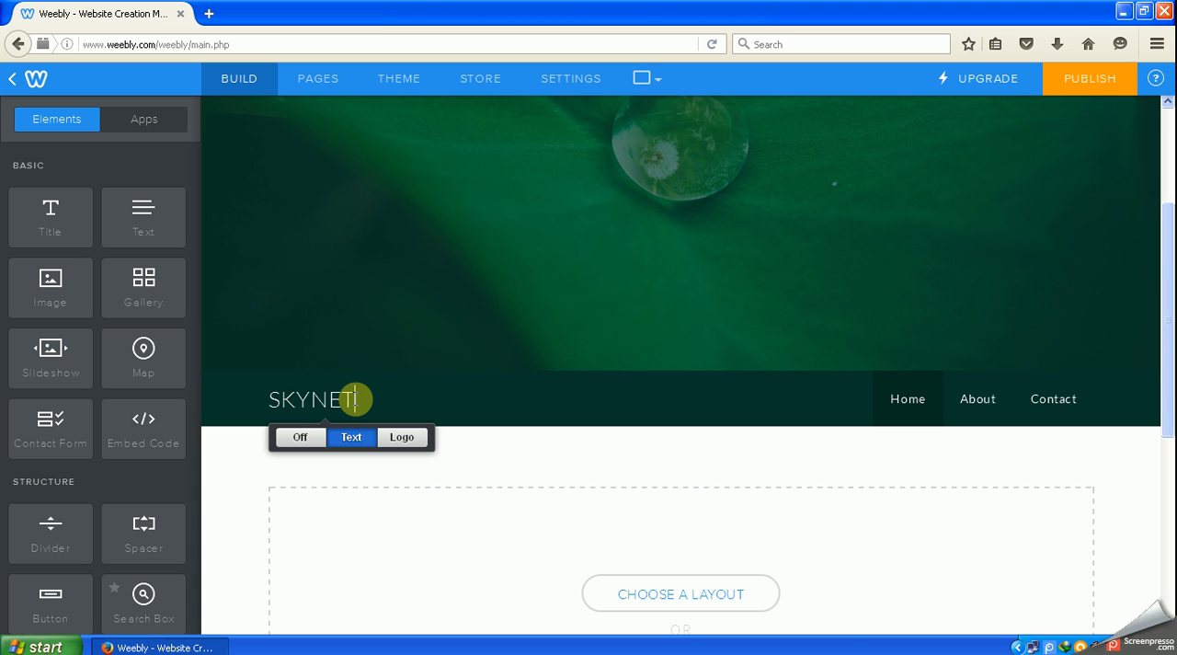
text(2012)
key(BackSpace)
key(BackSpace)
text(2)
click(355, 399)
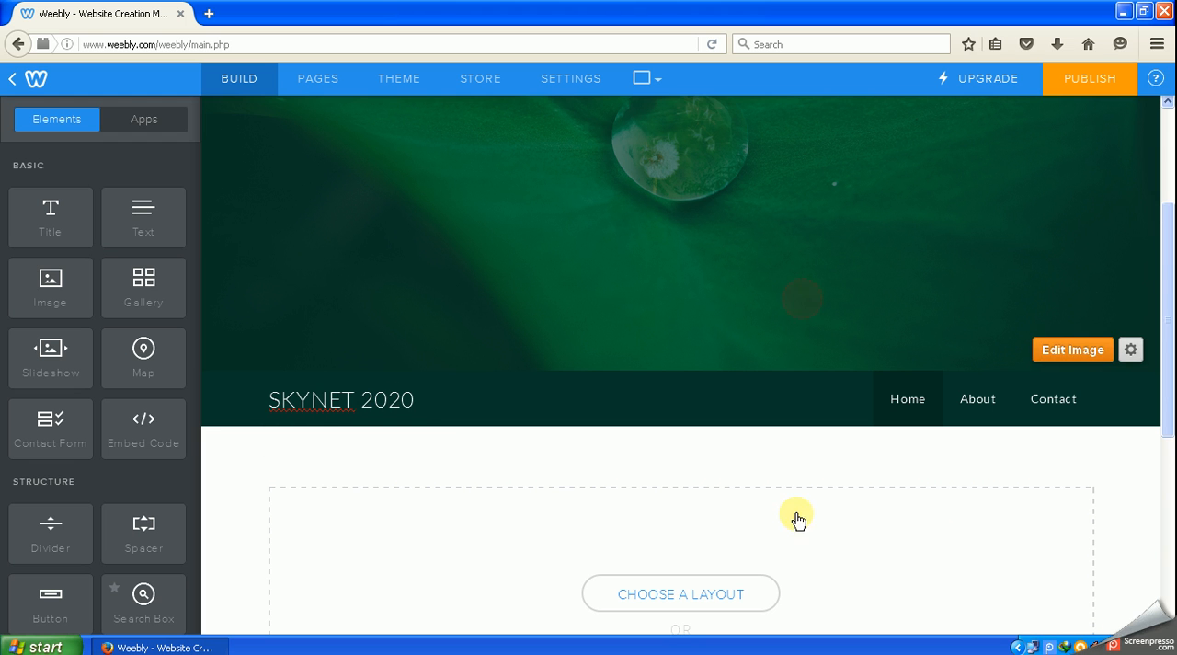
click(819, 494)
scroll(922, 469, up, 3)
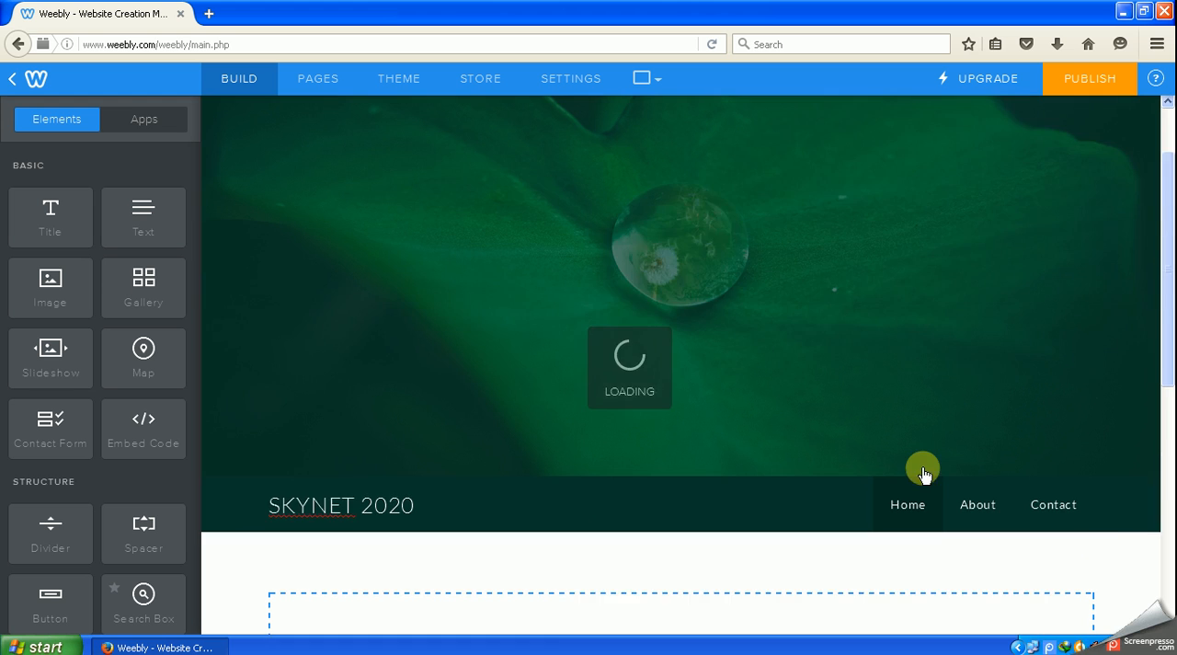
scroll(927, 467, down, 3)
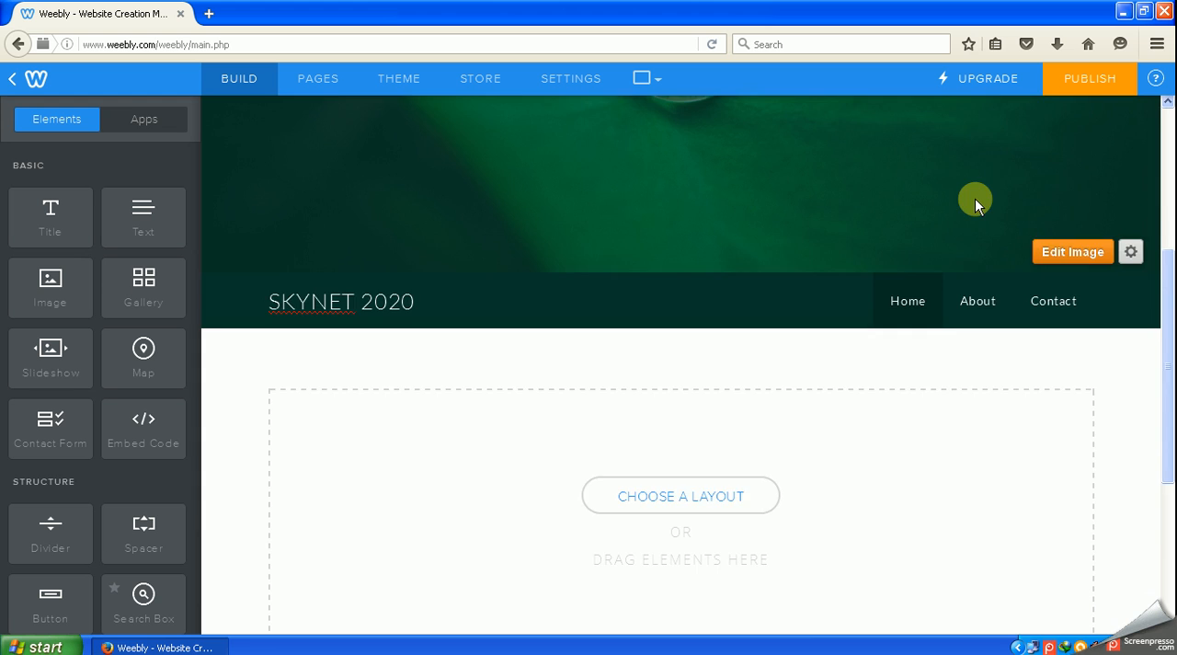
- Open the header image for editing, browse the stock backgrounds and choose to upload an image instead
scroll(975, 198, up, 2)
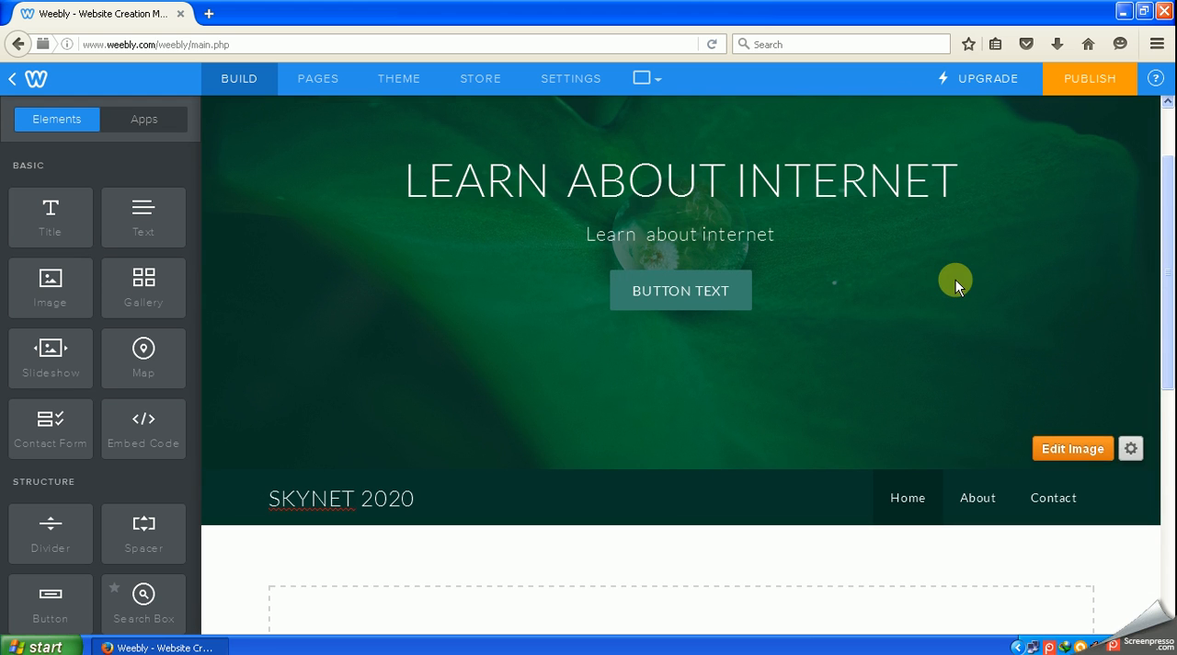
scroll(955, 279, up, 1)
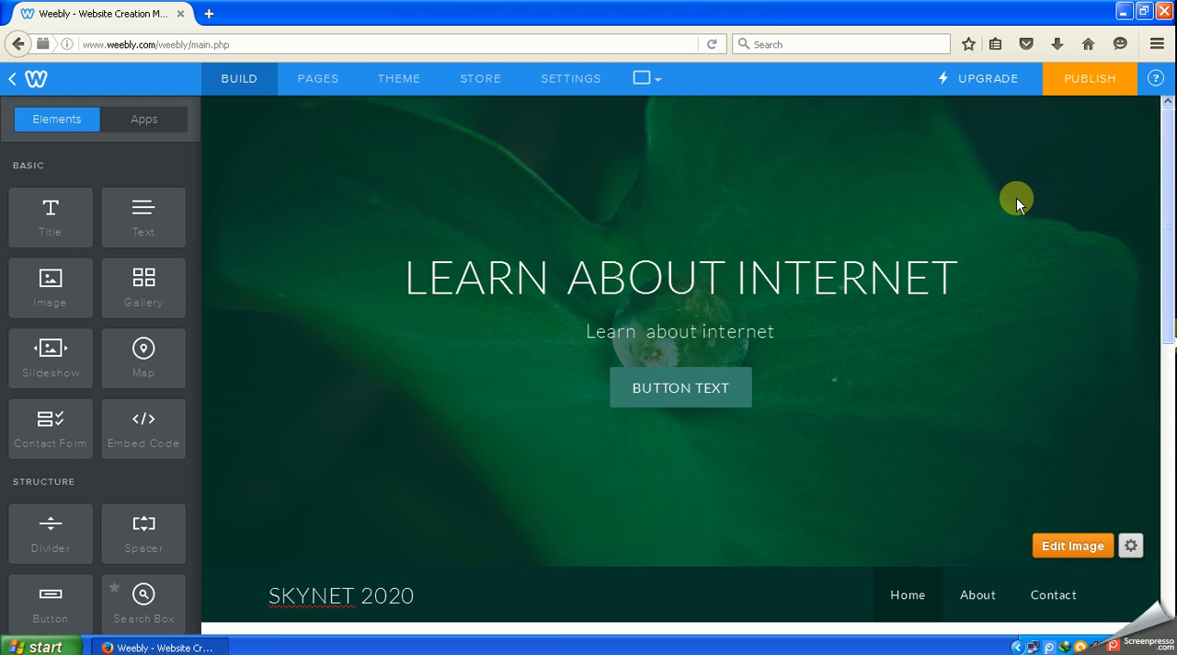
click(1059, 549)
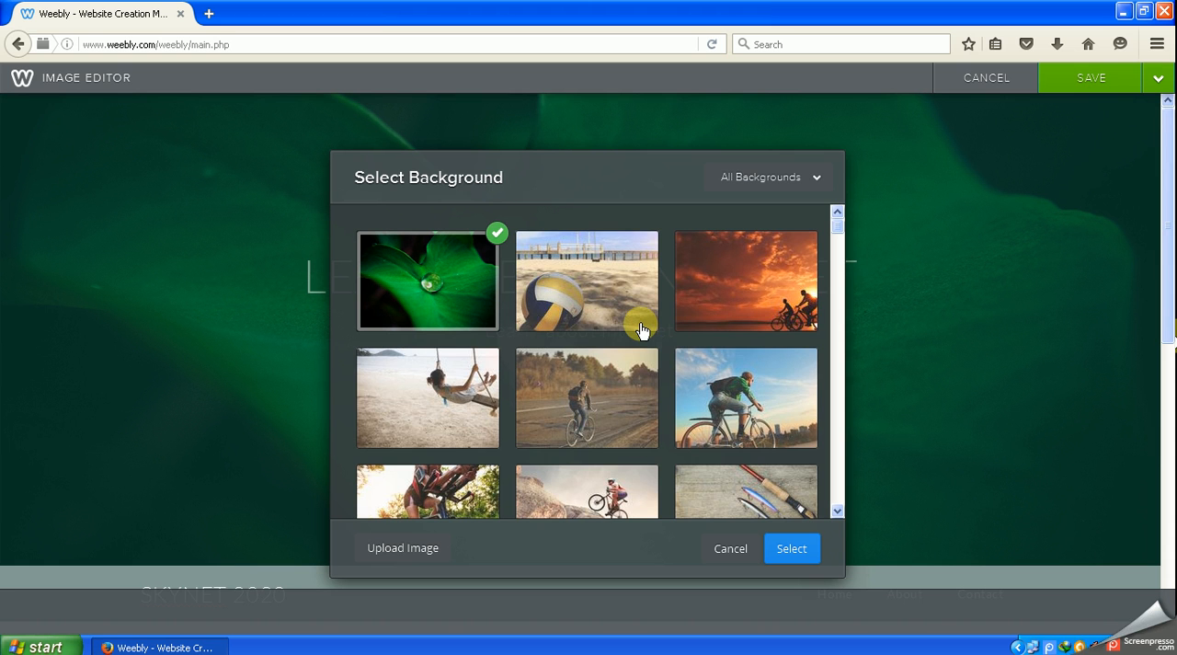
scroll(641, 329, down, 5)
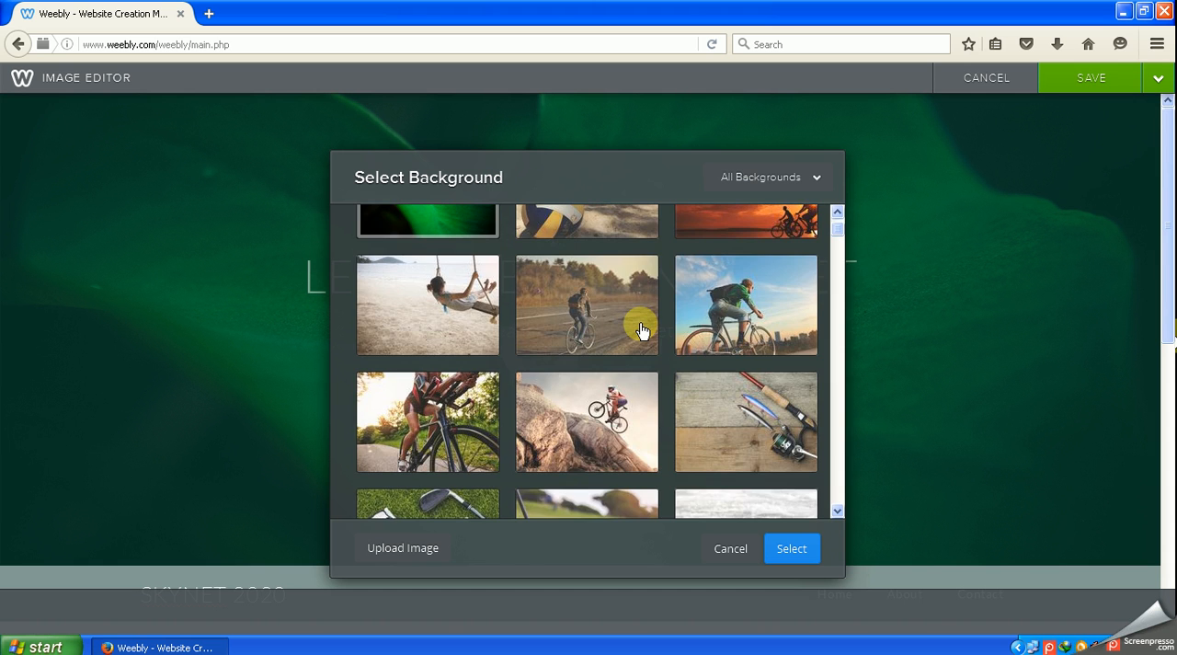
scroll(641, 329, down, 5)
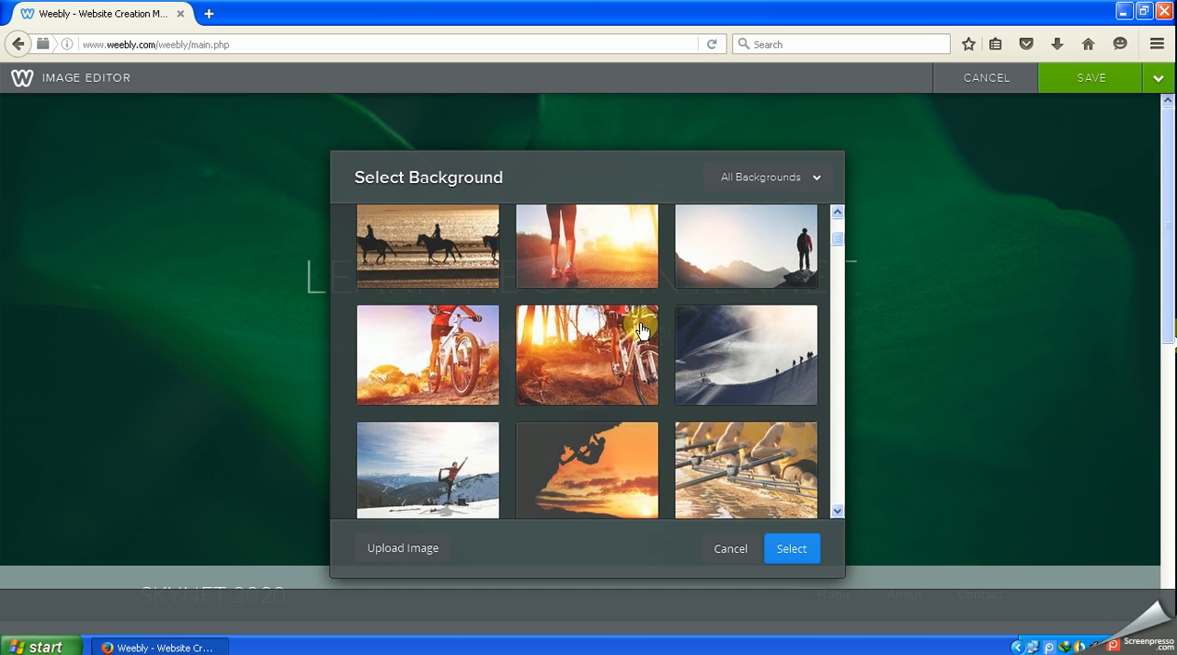
scroll(641, 329, down, 5)
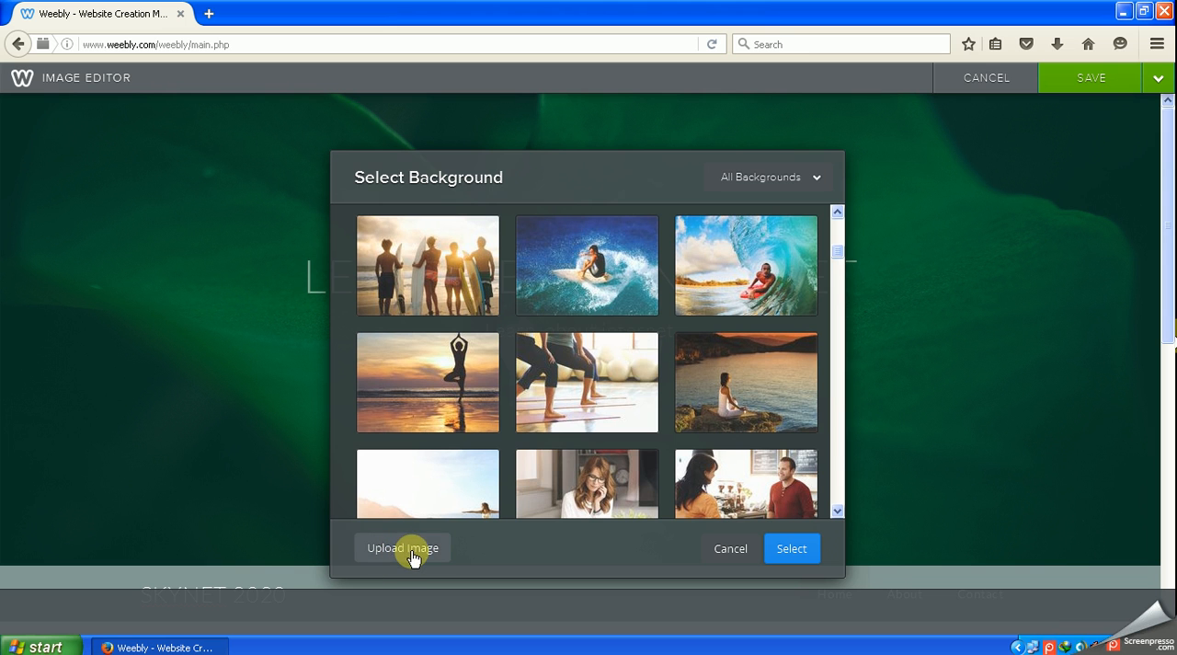
click(411, 557)
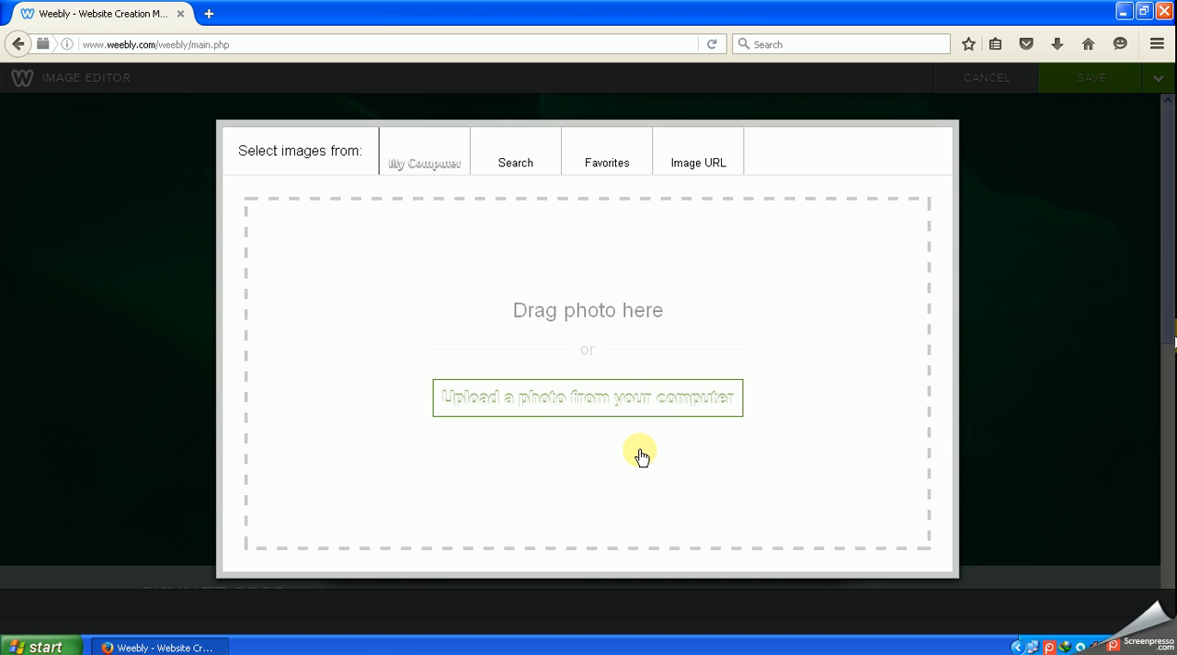
click(1047, 647)
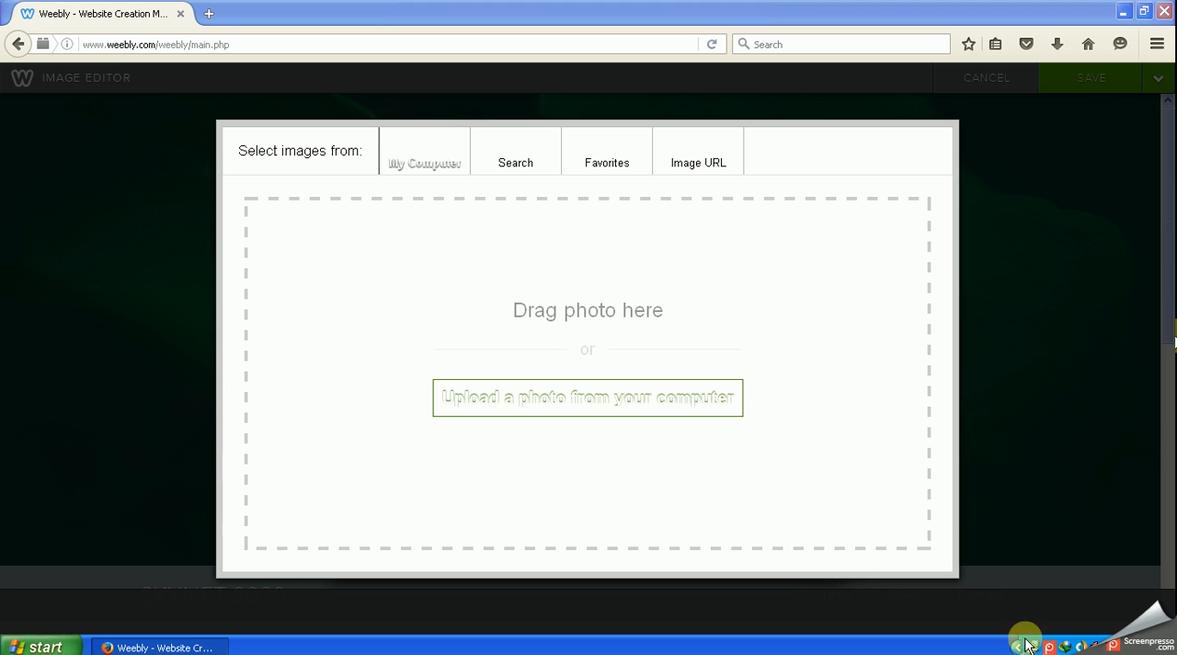
click(1048, 646)
click(951, 557)
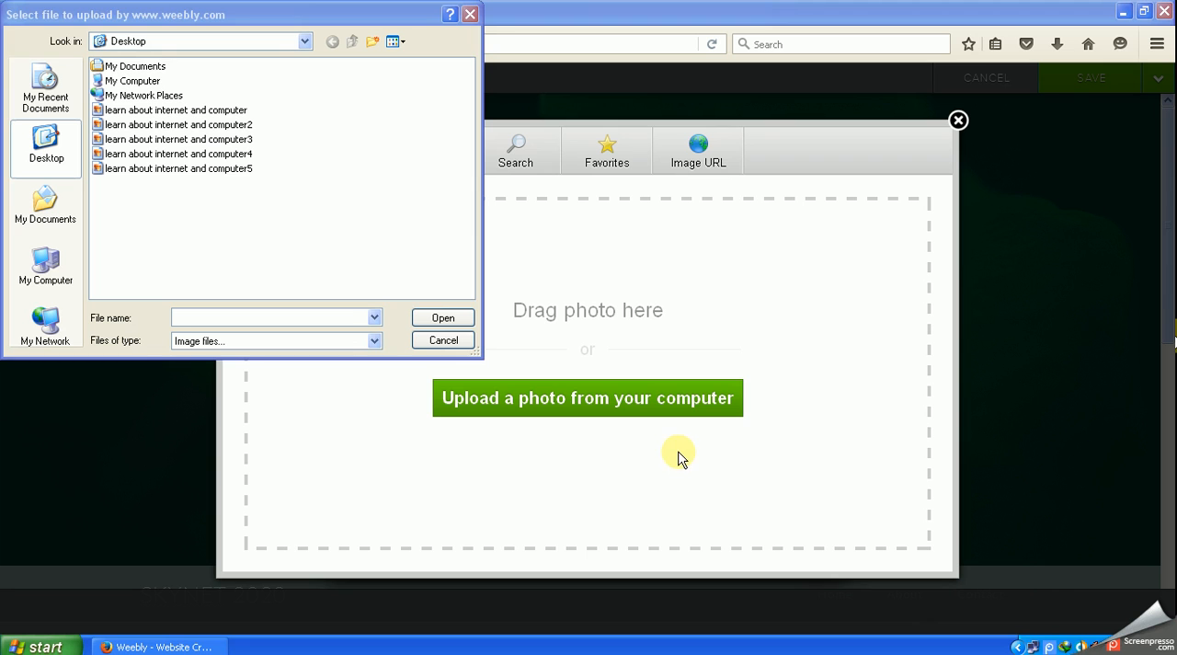
- Show the Desktop files as thumbnails and upload the image "learn about internet and computer" as the header background
click(266, 214)
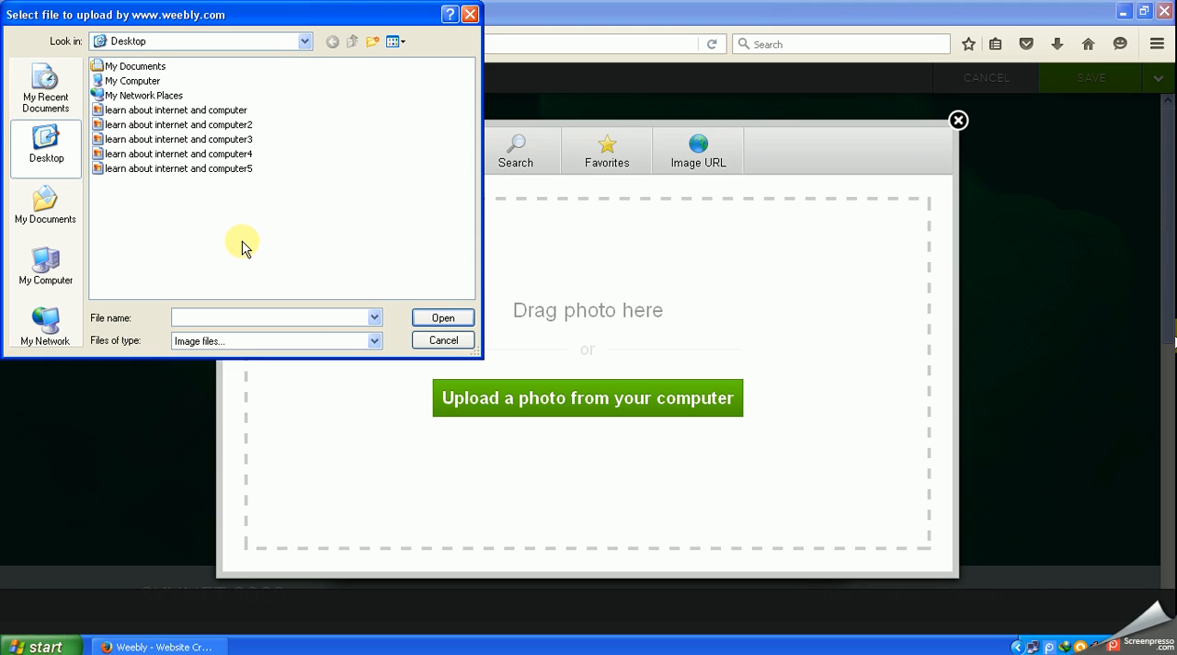
click(405, 42)
click(414, 58)
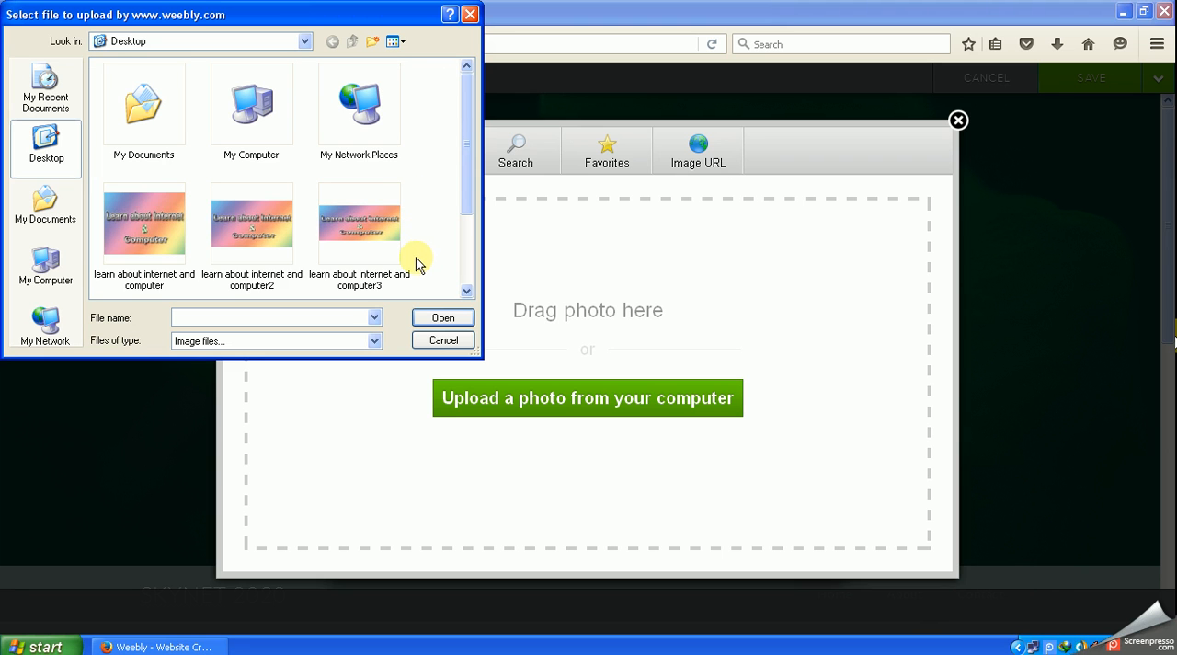
click(256, 241)
click(134, 242)
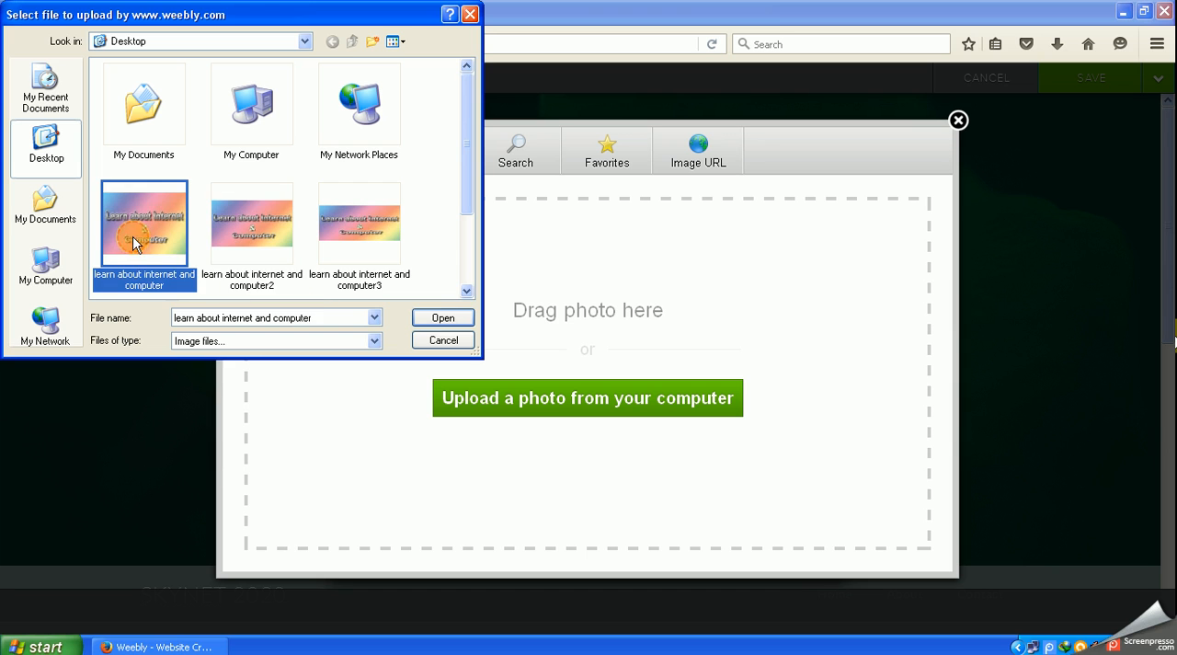
click(436, 321)
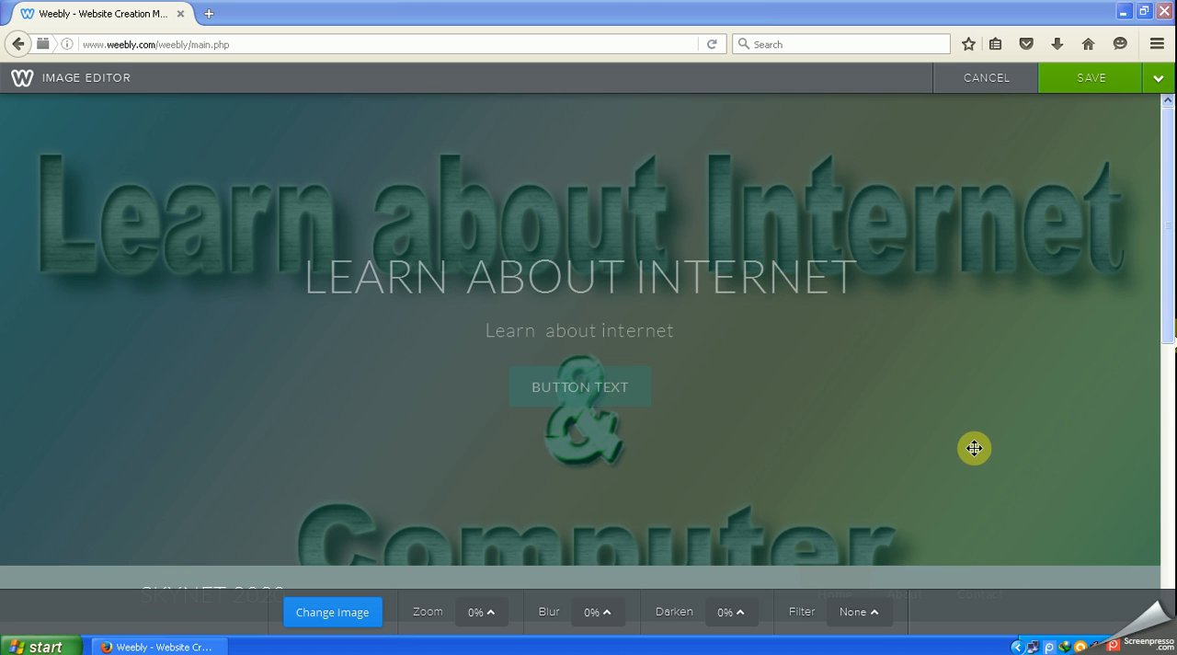
- Shift the header background upward until the whole word Computer fits in the frame, and save it to all pages
drag(962, 438, 957, 388)
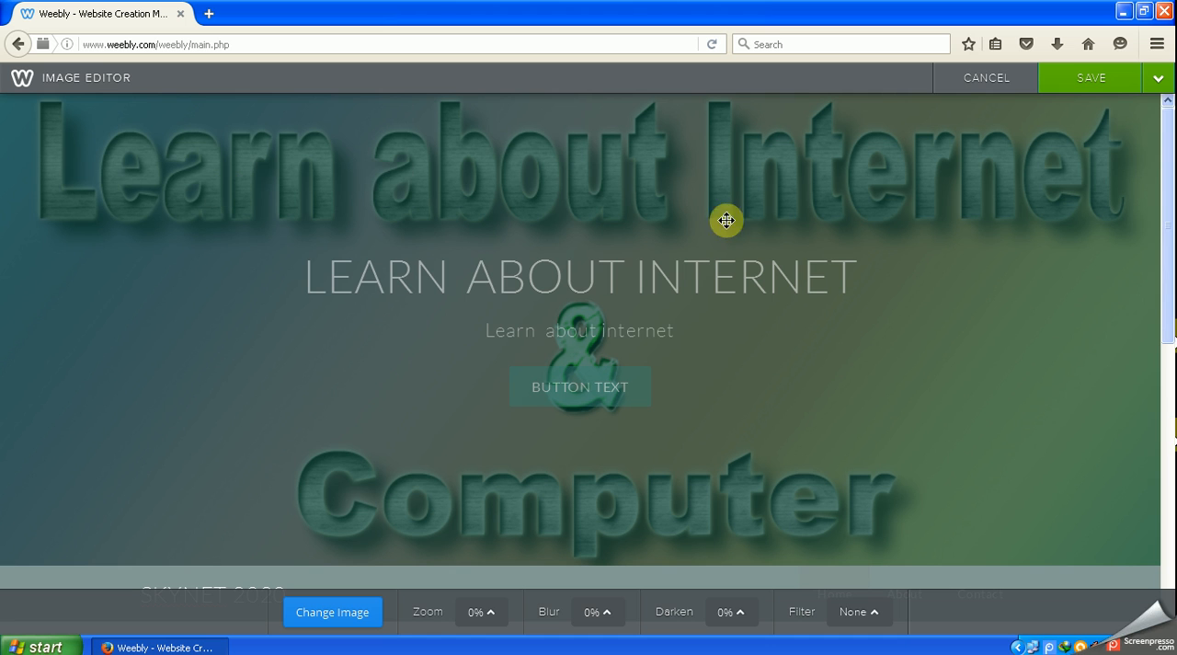
click(1093, 85)
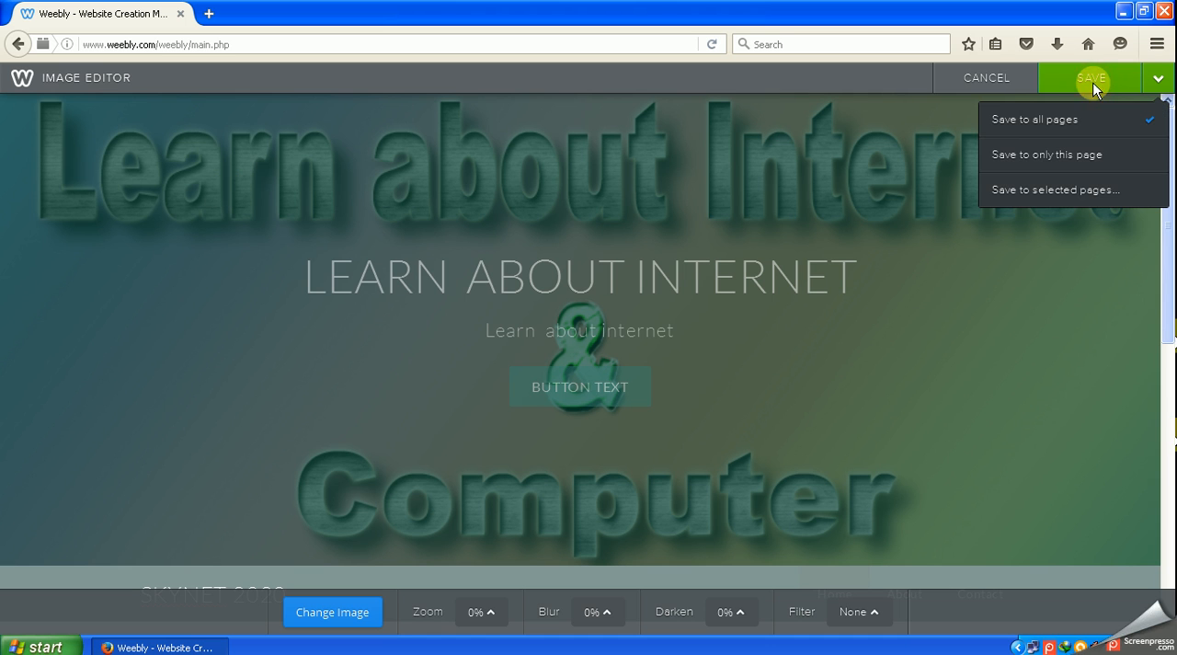
click(1027, 121)
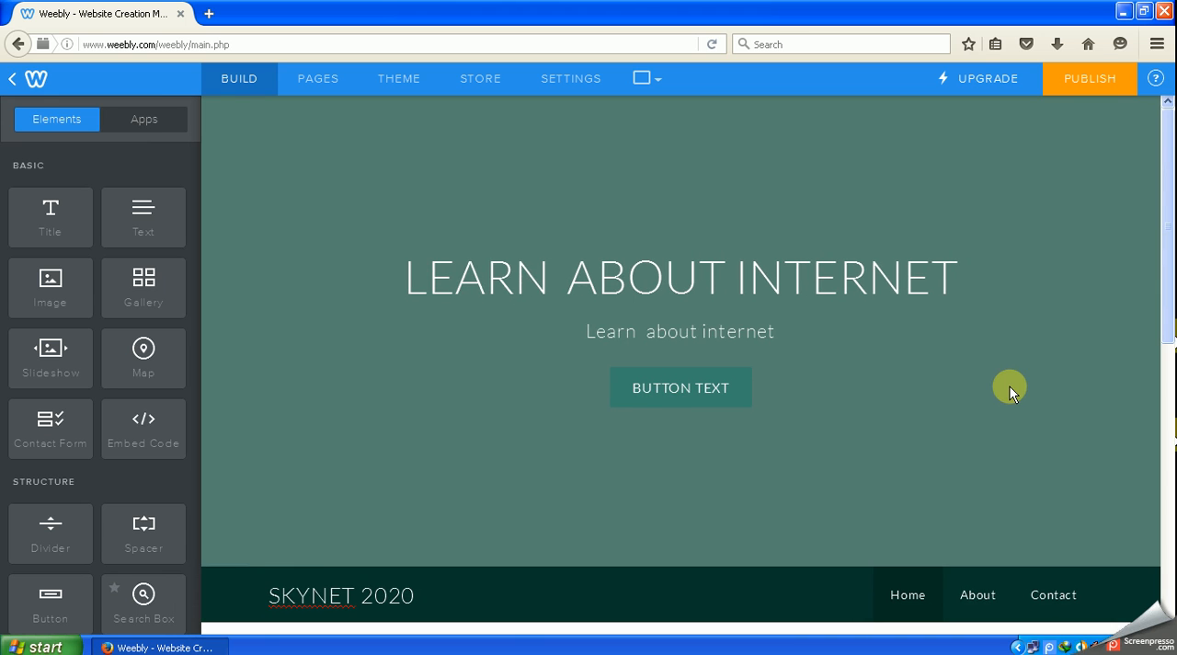
mouse_move(996, 445)
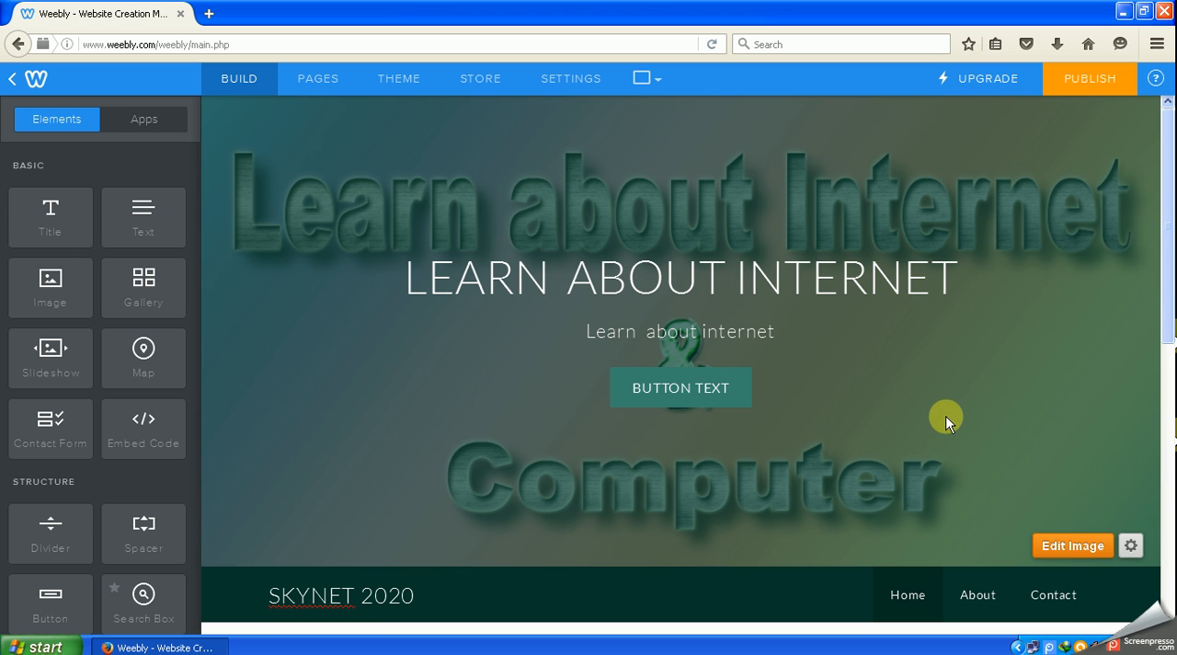
scroll(964, 560, down, 3)
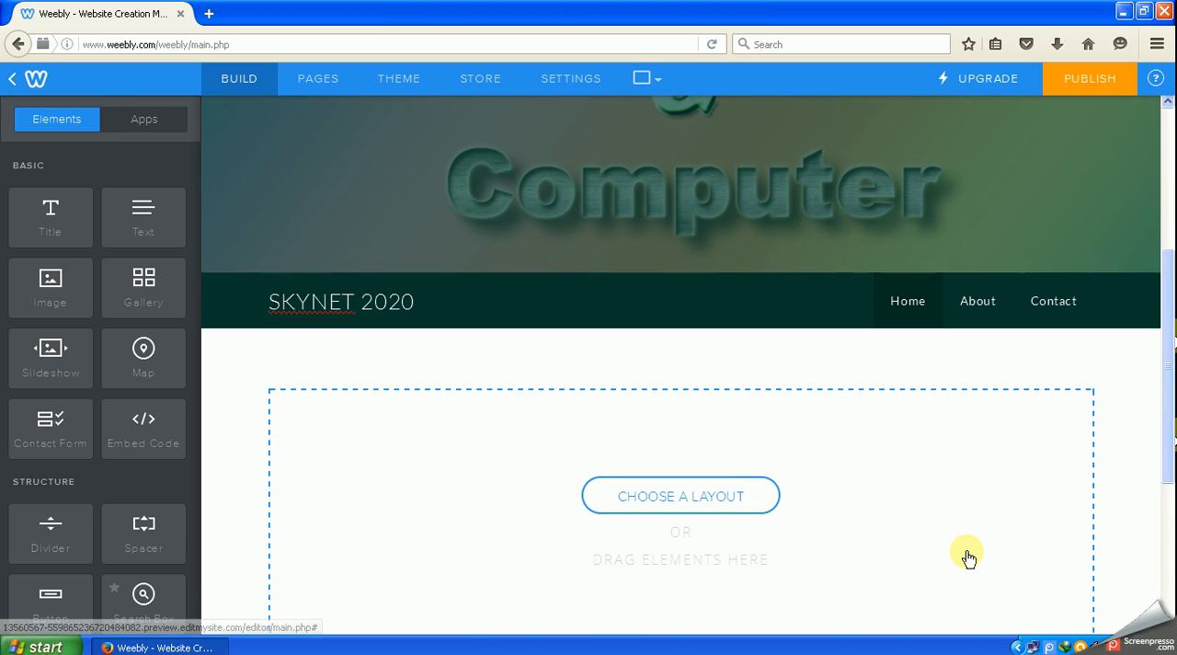
scroll(968, 556, up, 3)
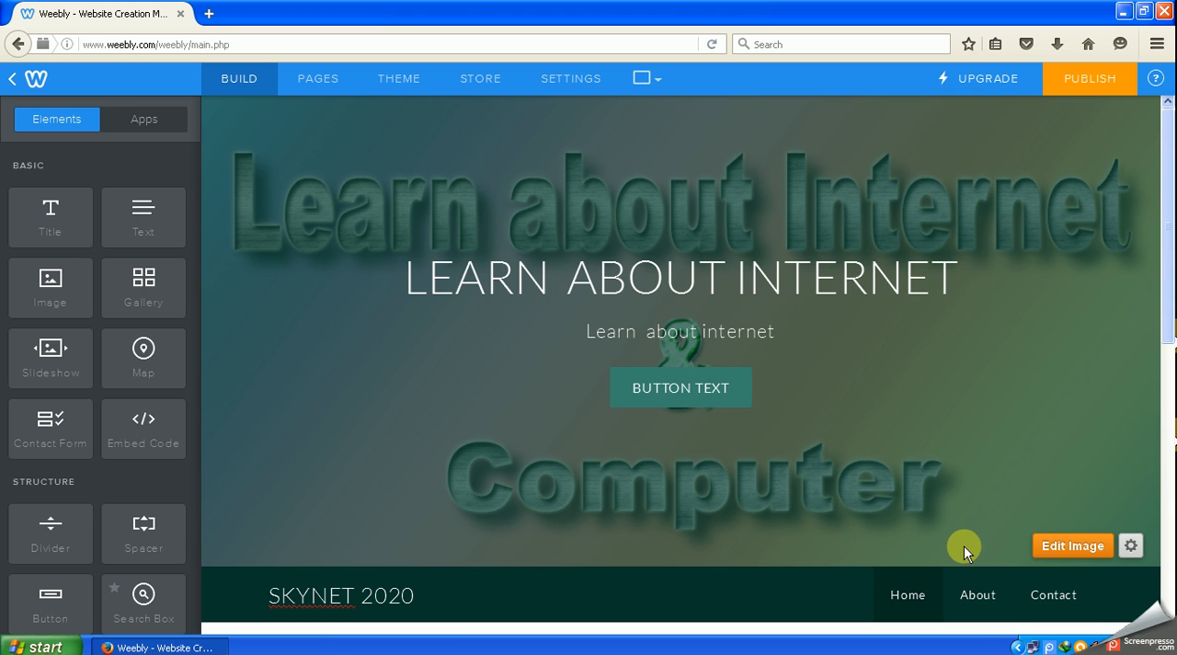
right_click(1051, 648)
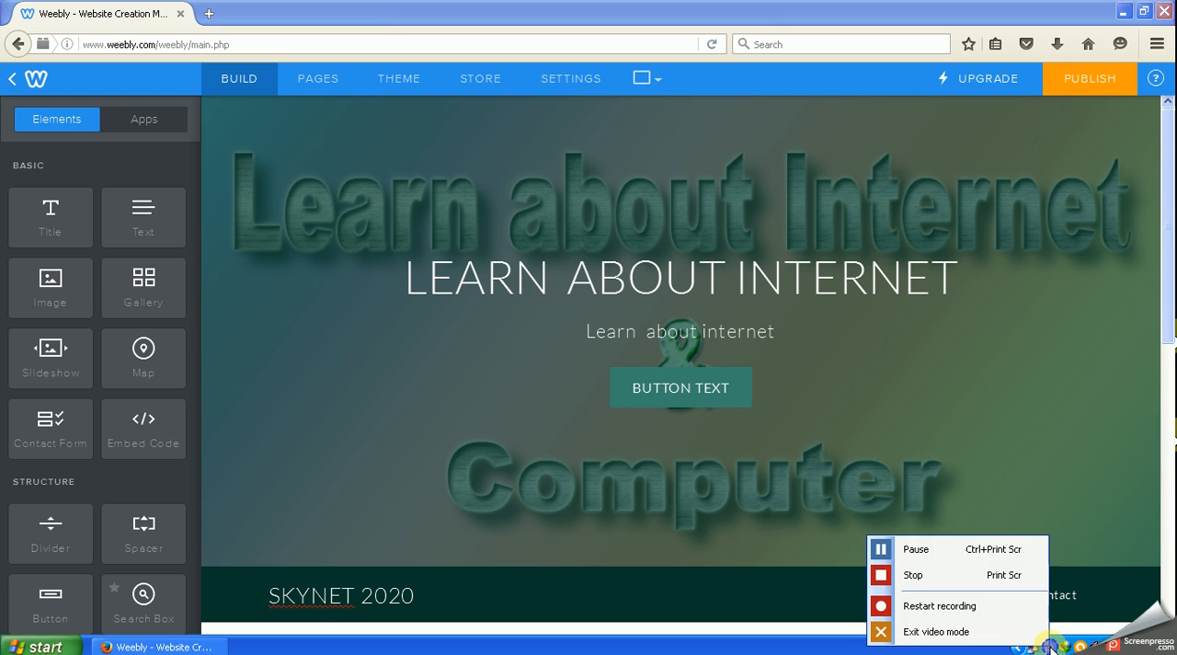
click(976, 552)
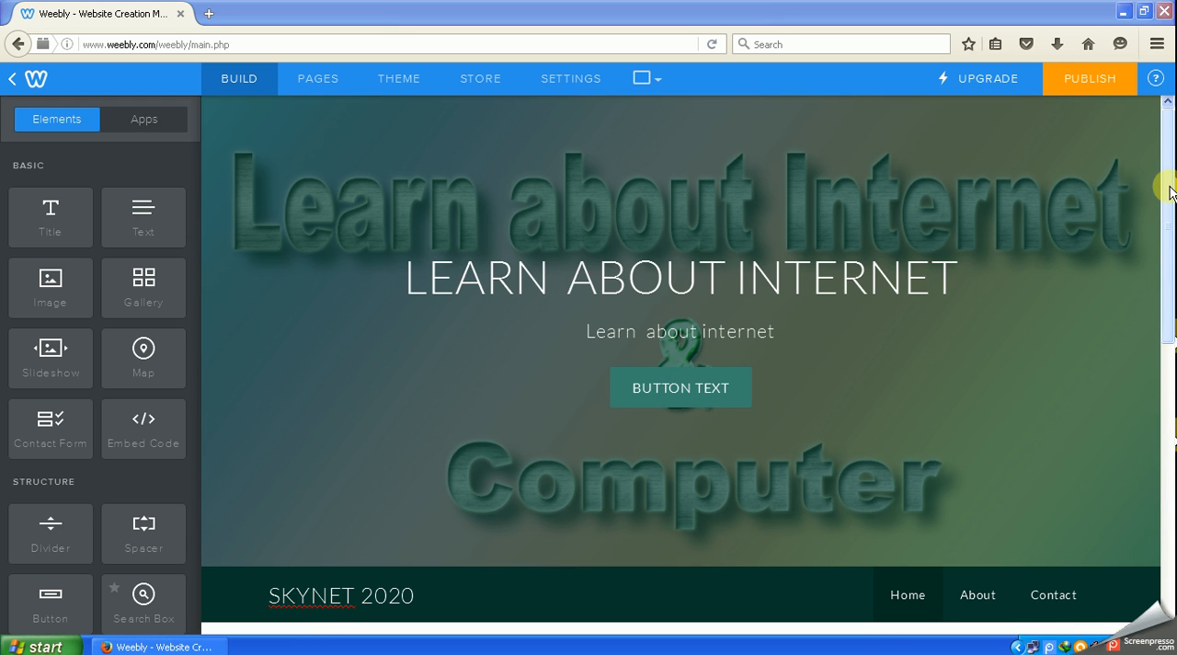
- Add a Text element to the empty content area below the navigation bar of the Home page
drag(1170, 192, 1166, 252)
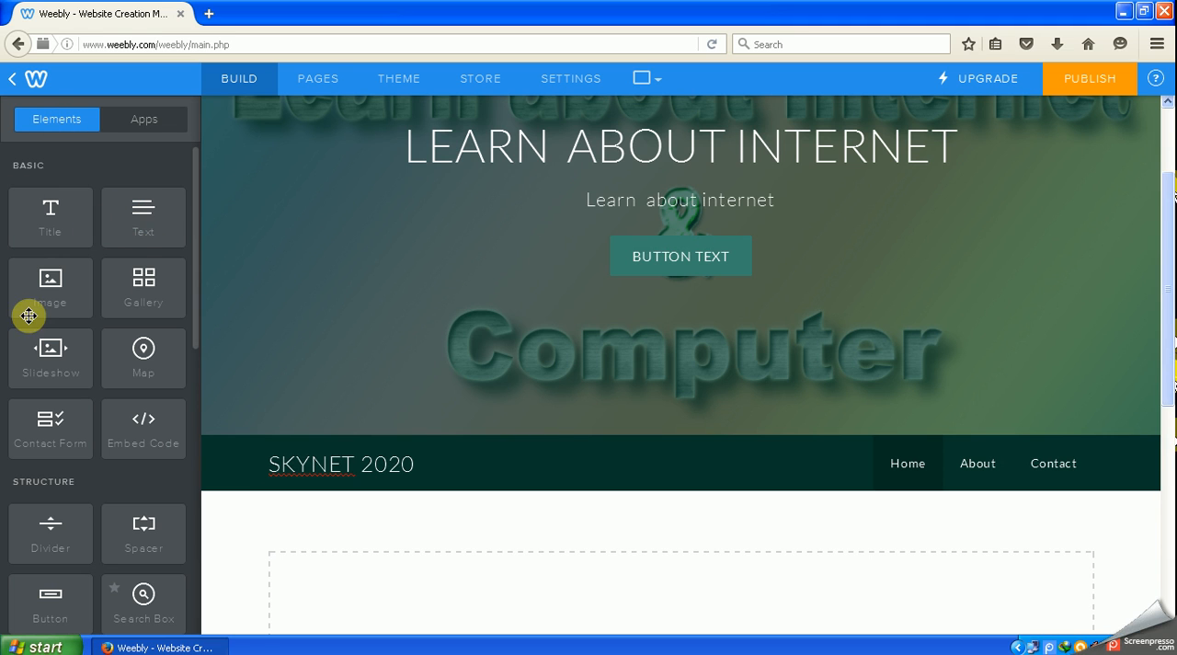
click(297, 460)
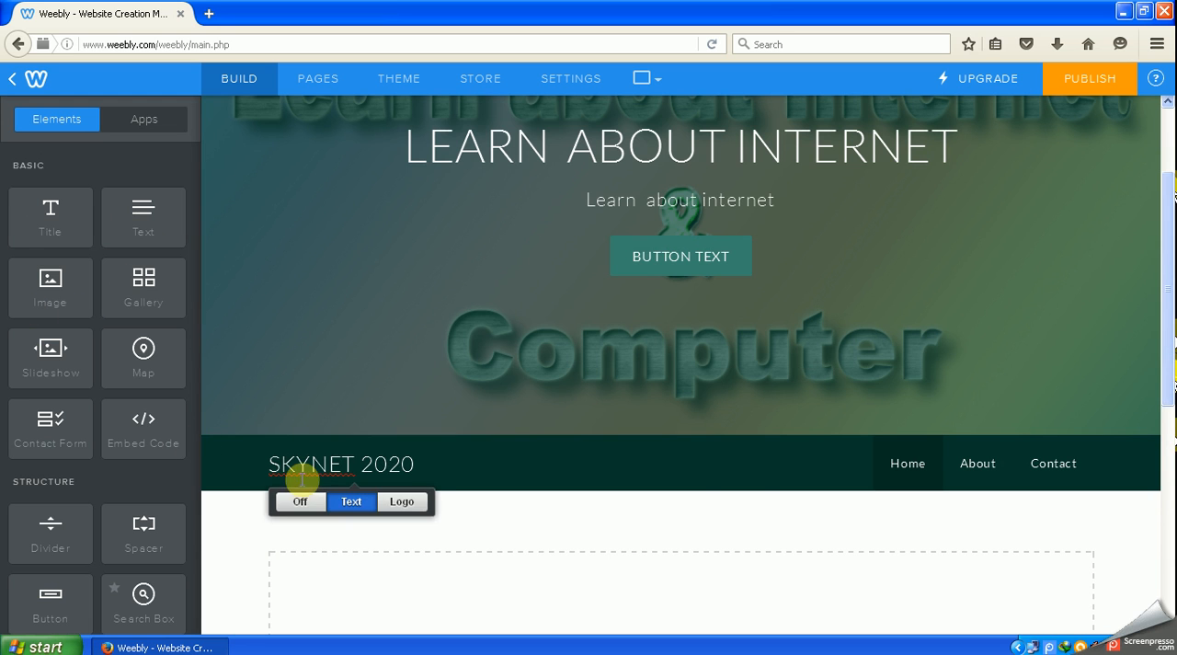
scroll(697, 438, down, 4)
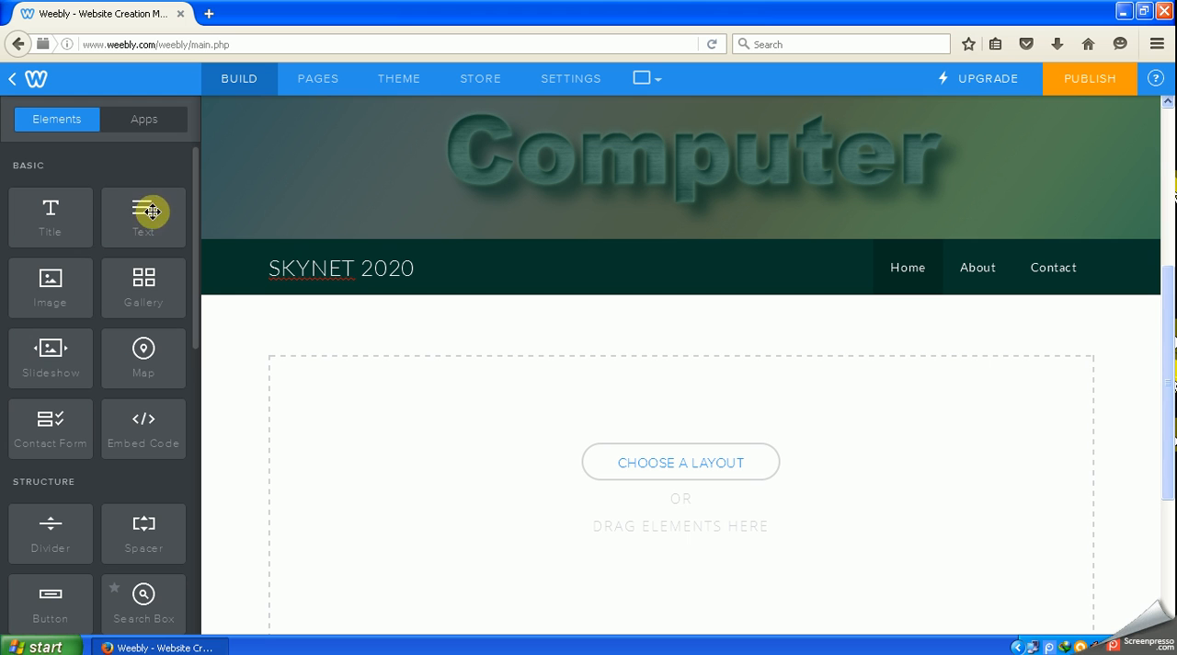
drag(142, 215, 337, 411)
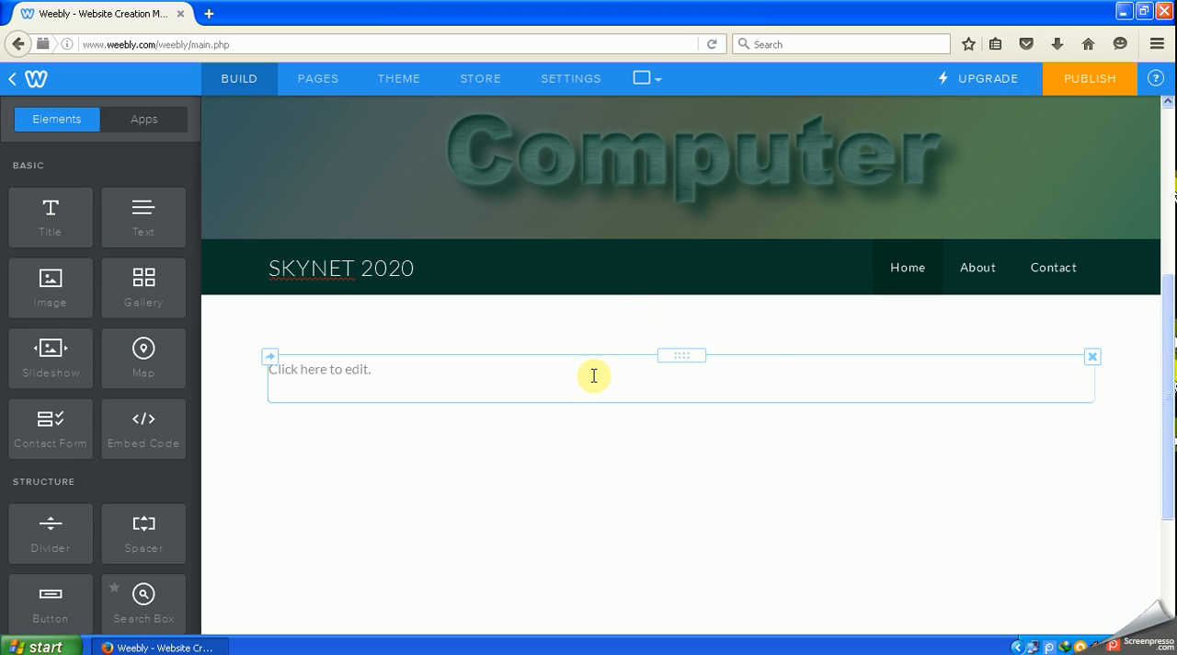
- Enter "Learn about internet and computer" in the new text element
click(416, 377)
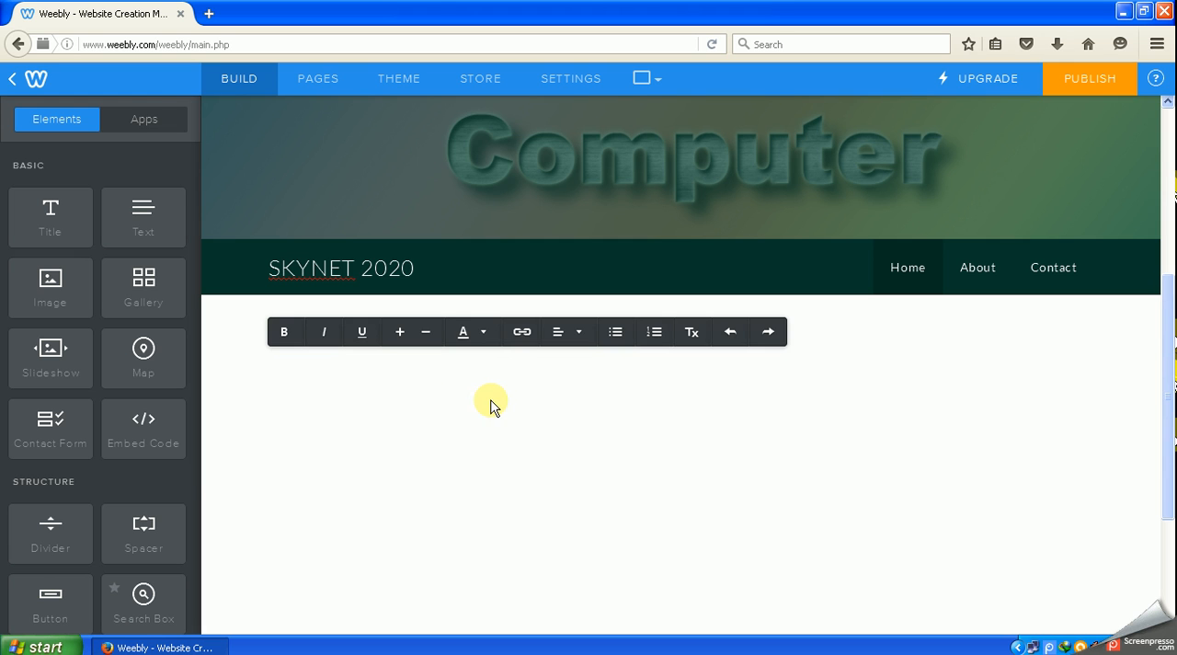
scroll(490, 406, up, 2)
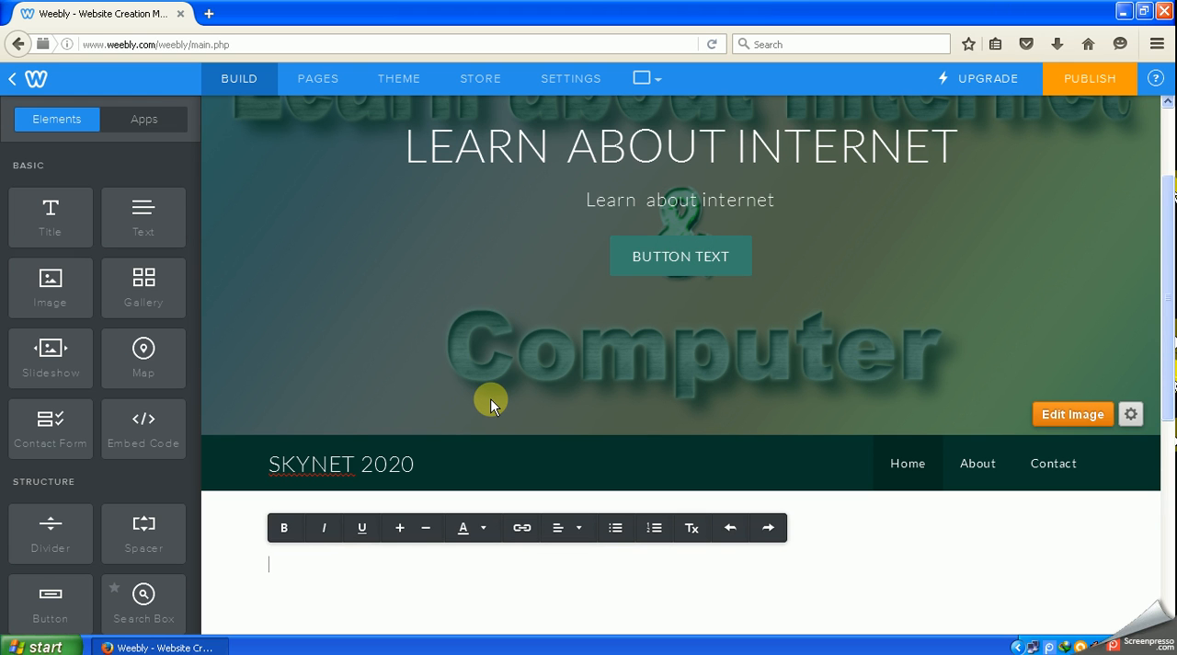
text(L)
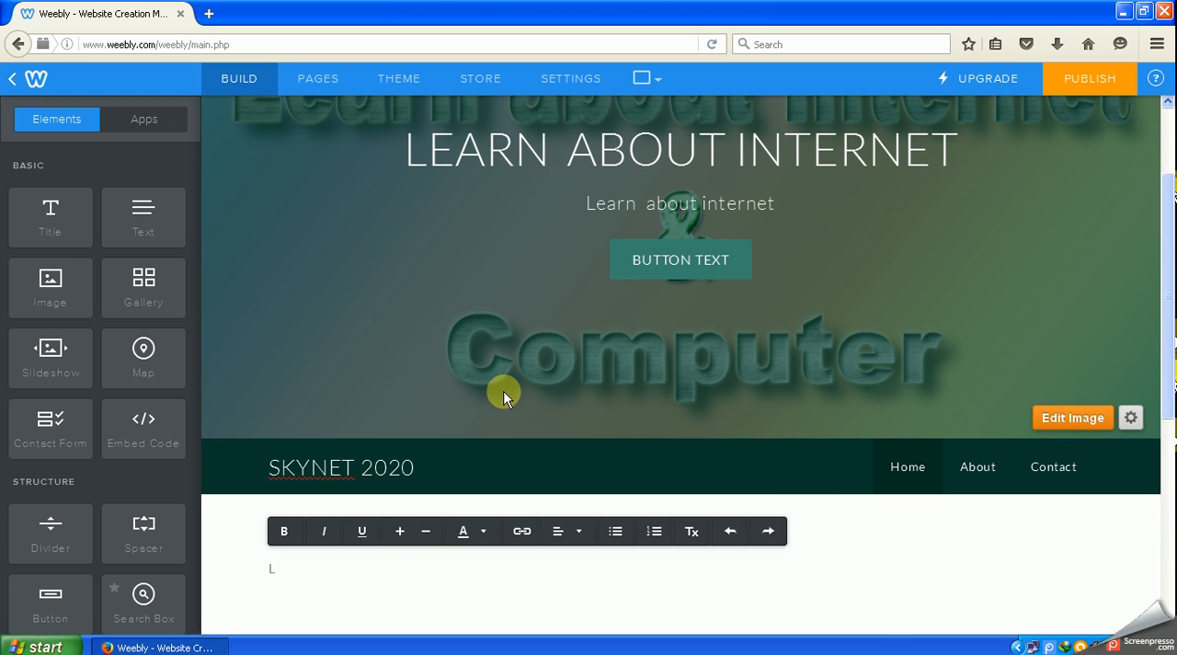
scroll(504, 395, up, 1)
text(ea)
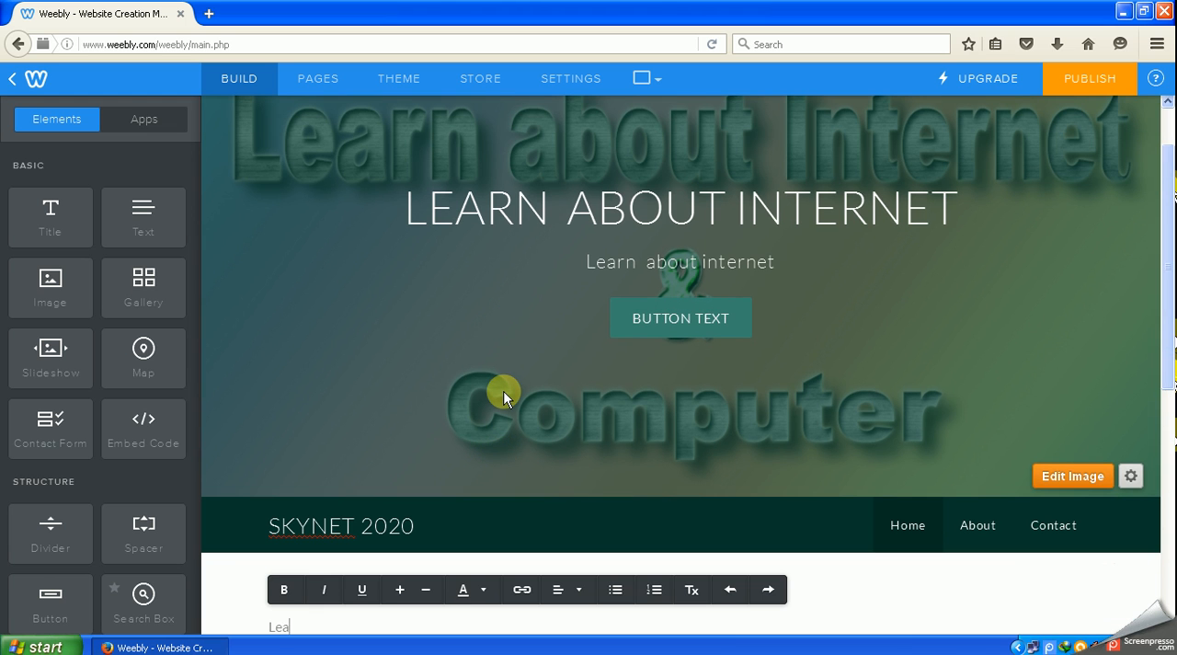
text(rn about internet and computer)
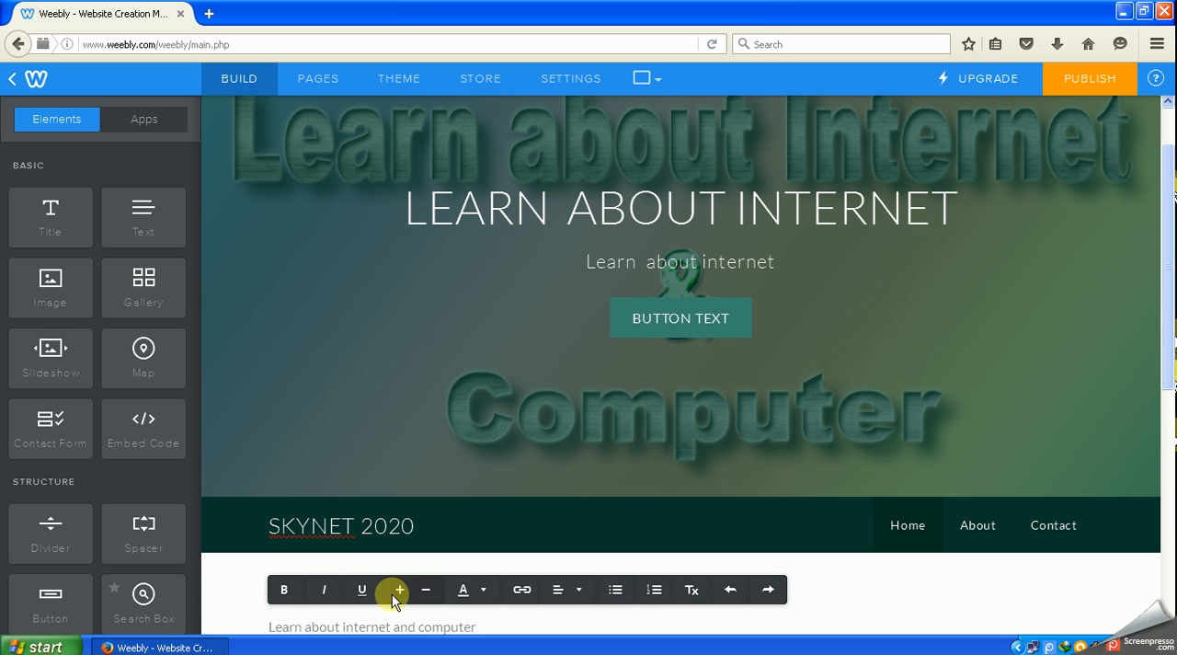
- Make the whole line "Learn about internet and computer" bold and enlarge its font to a large heading size
scroll(867, 544, down, 3)
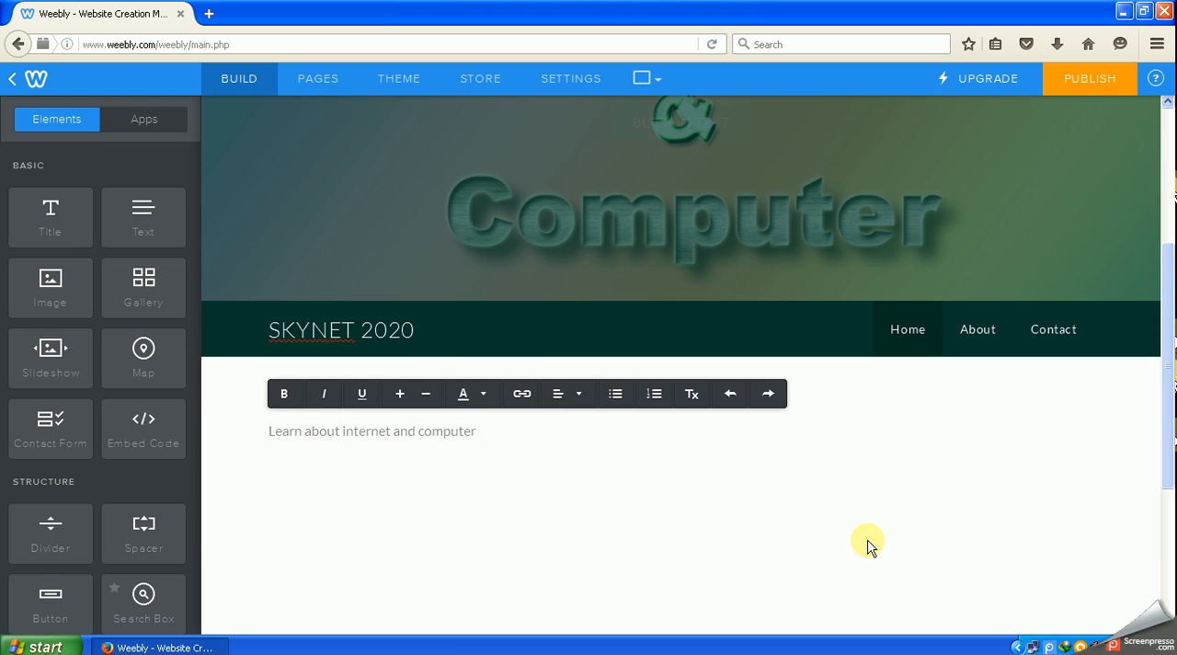
drag(476, 432, 263, 428)
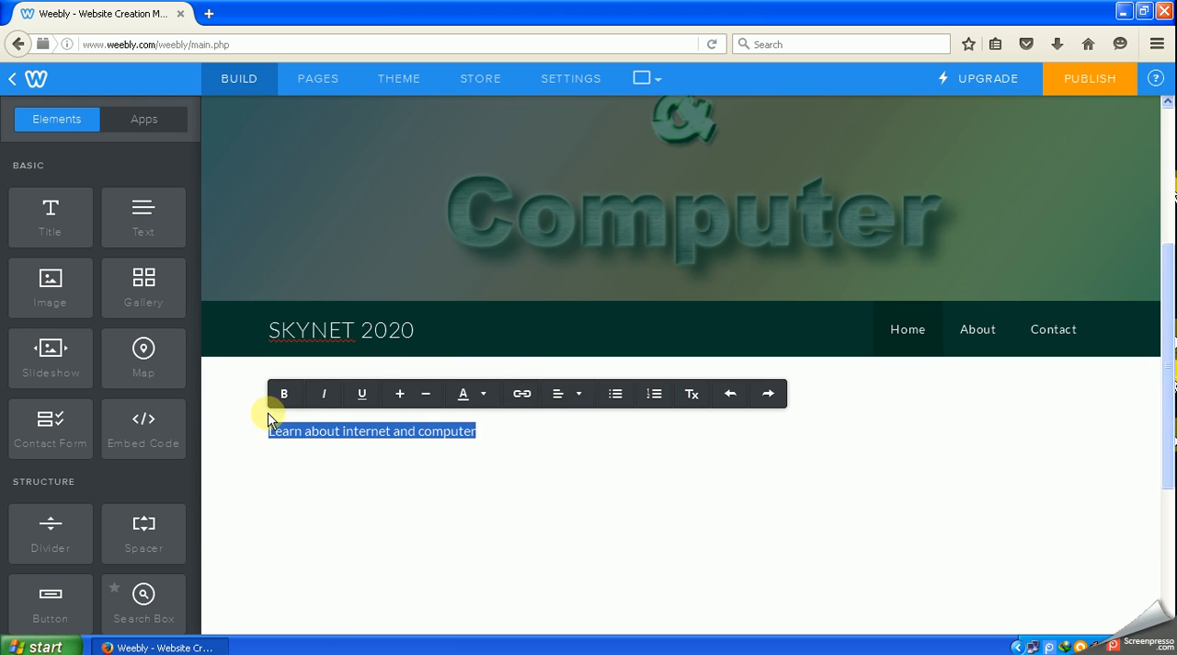
click(284, 393)
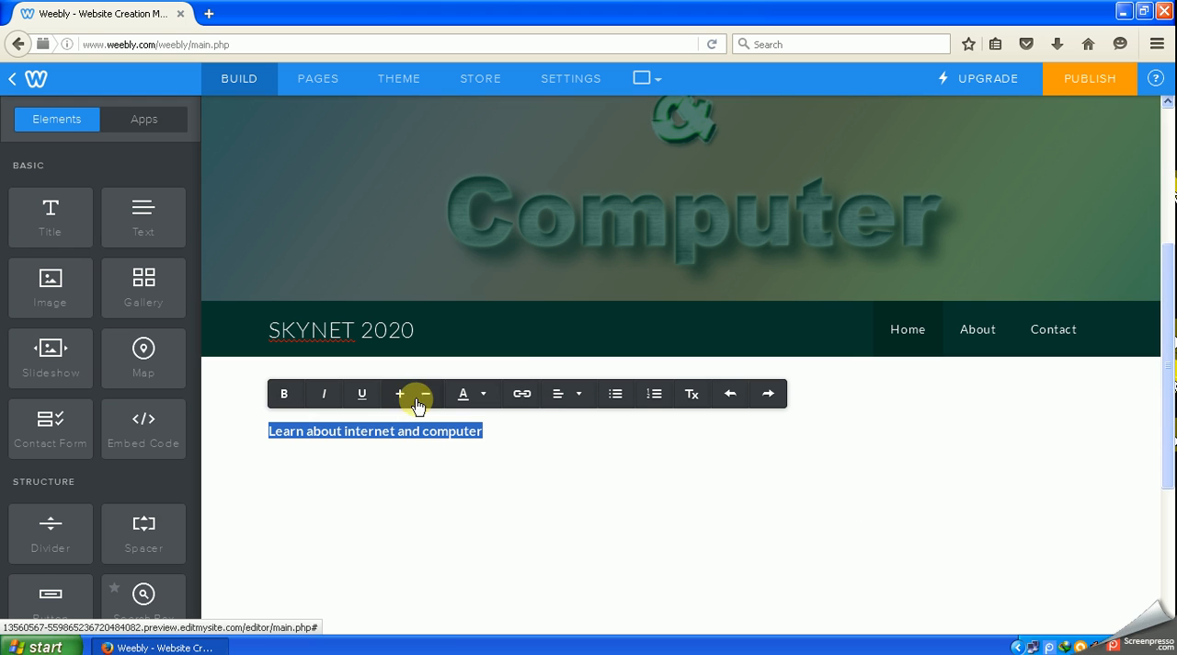
click(400, 395)
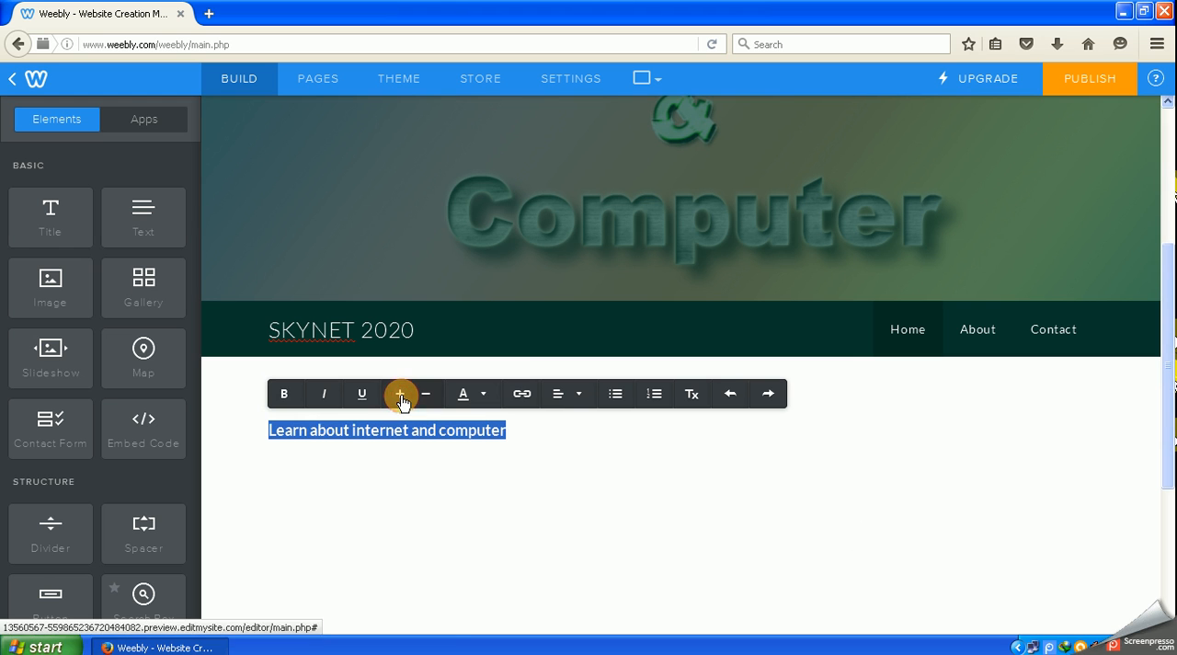
click(400, 395)
click(400, 395)
click(400, 395)
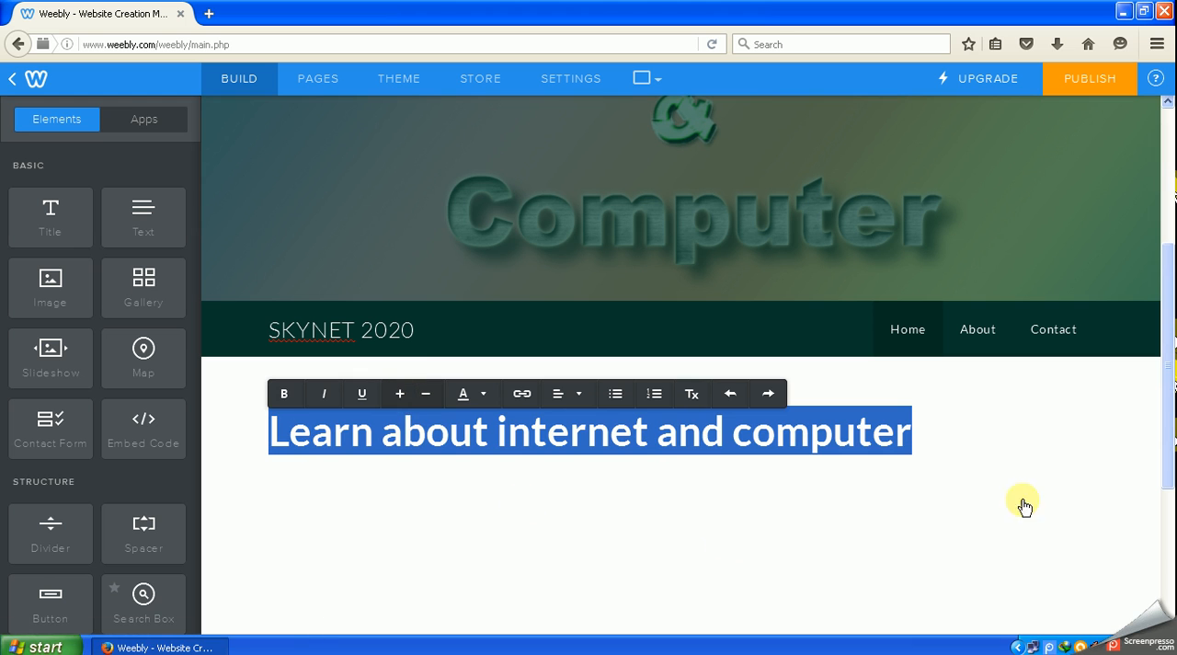
- Color the whole heading line "Learn about internet and computer" purple
click(920, 431)
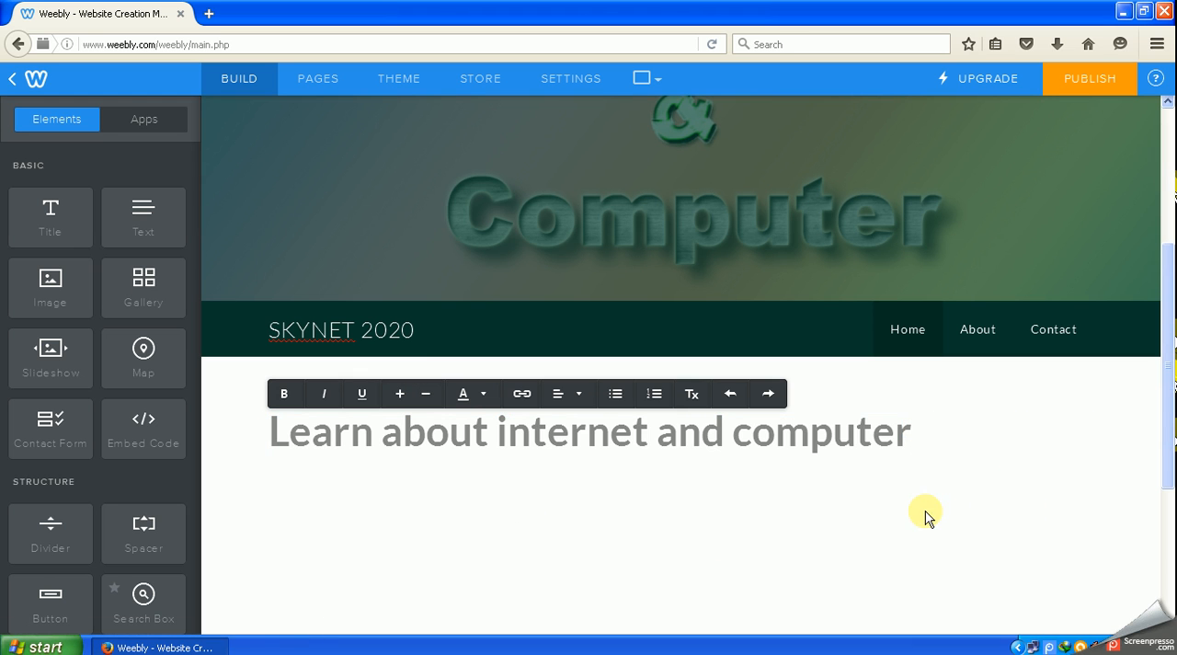
click(913, 435)
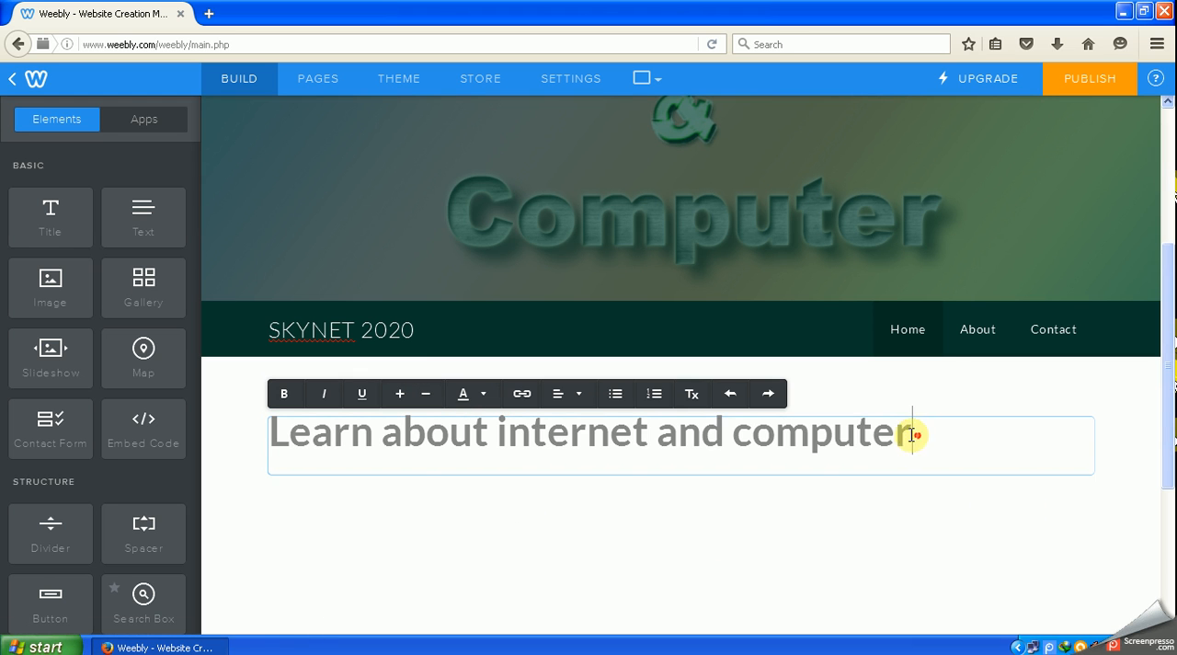
drag(912, 435, 273, 422)
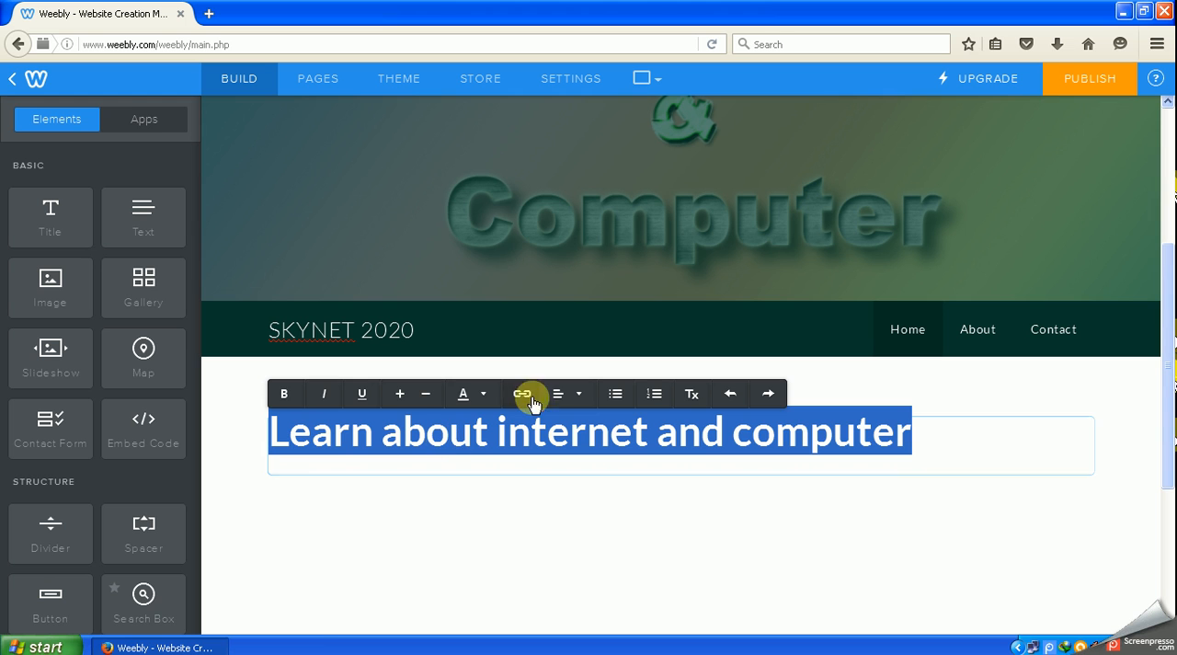
click(488, 397)
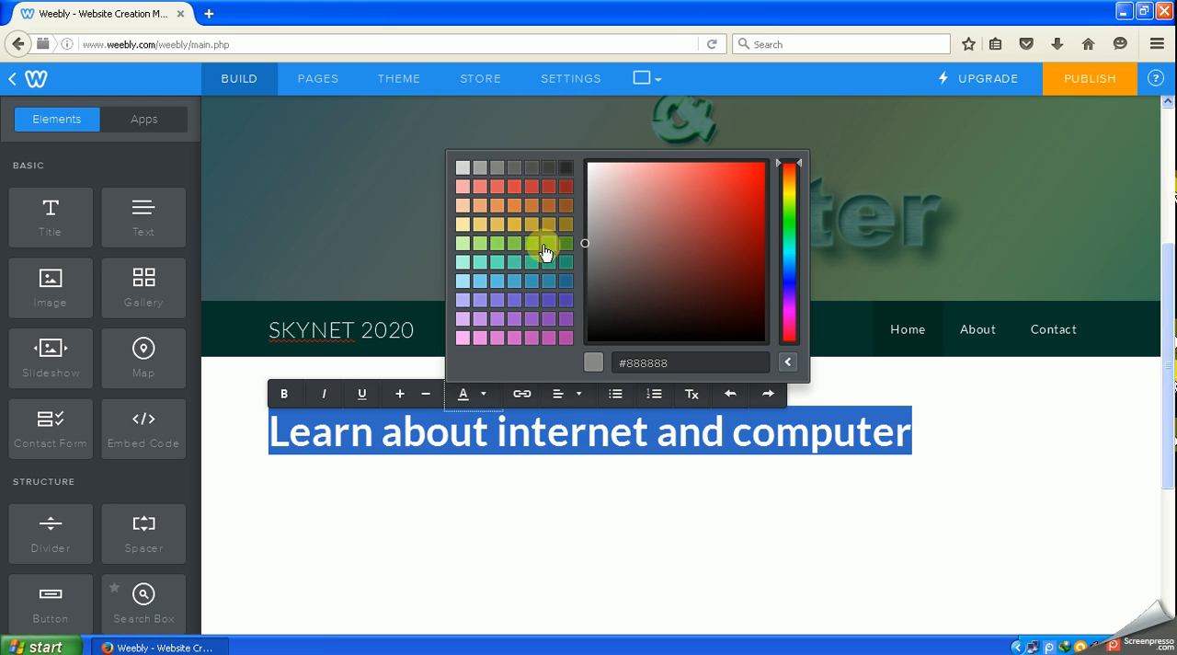
click(561, 328)
click(918, 436)
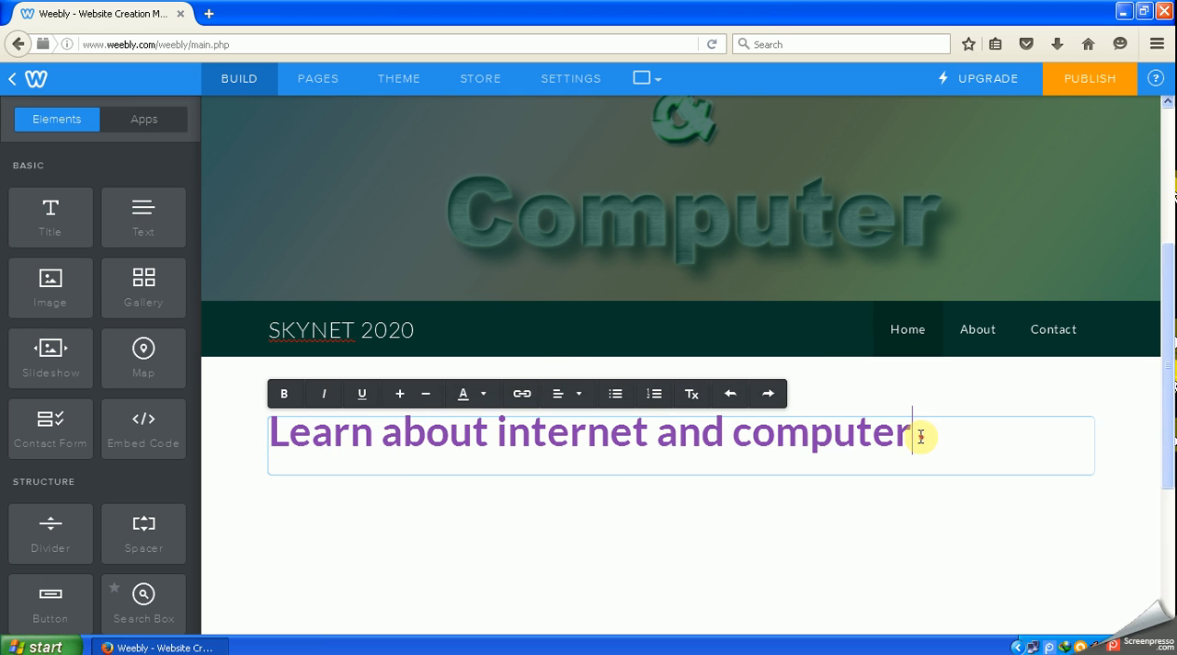
click(921, 541)
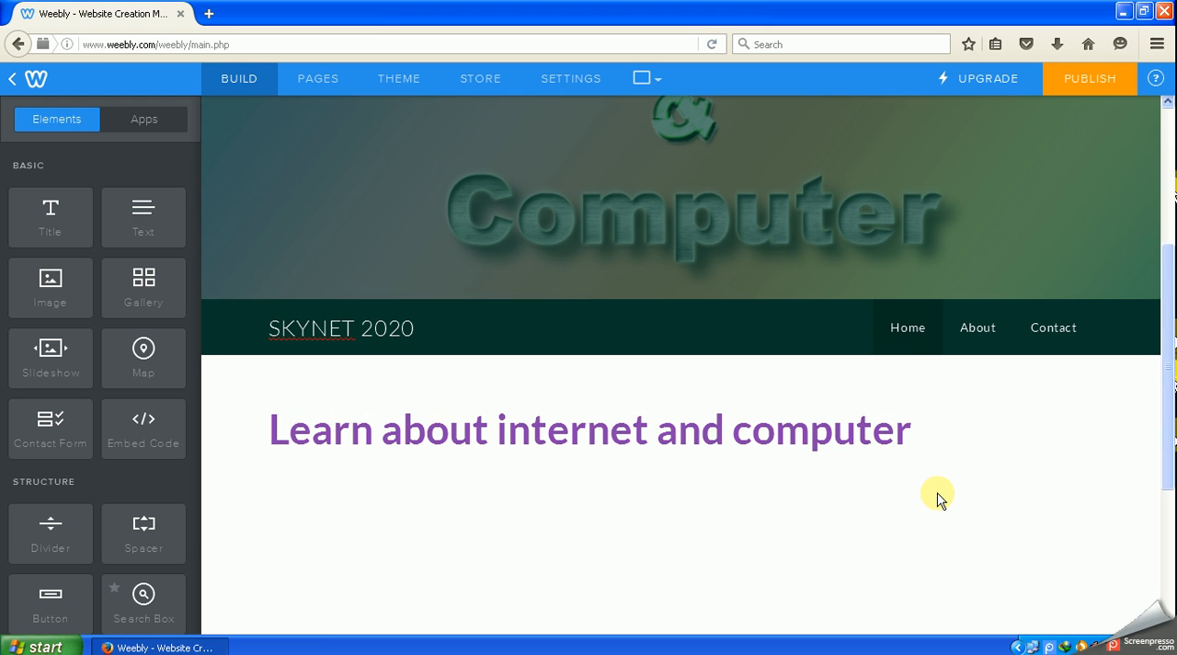
- Review the Home page from header to content, and open the About page to examine its content area
scroll(942, 495, down, 4)
scroll(941, 491, up, 8)
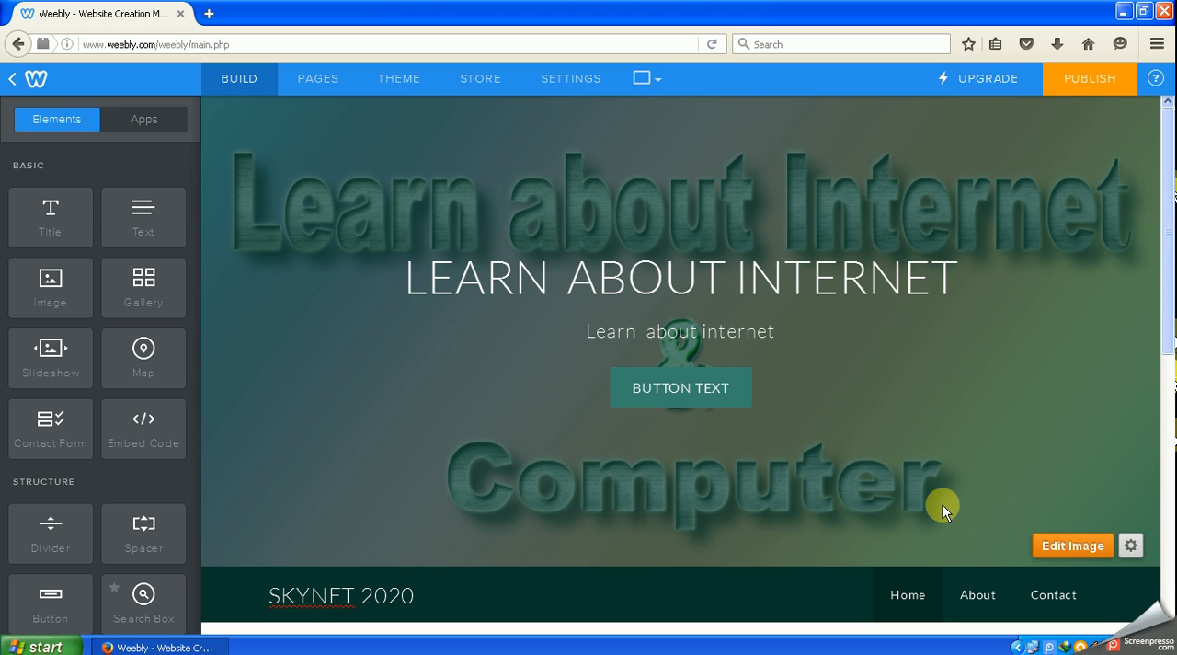
scroll(953, 444, down, 1)
scroll(954, 444, down, 3)
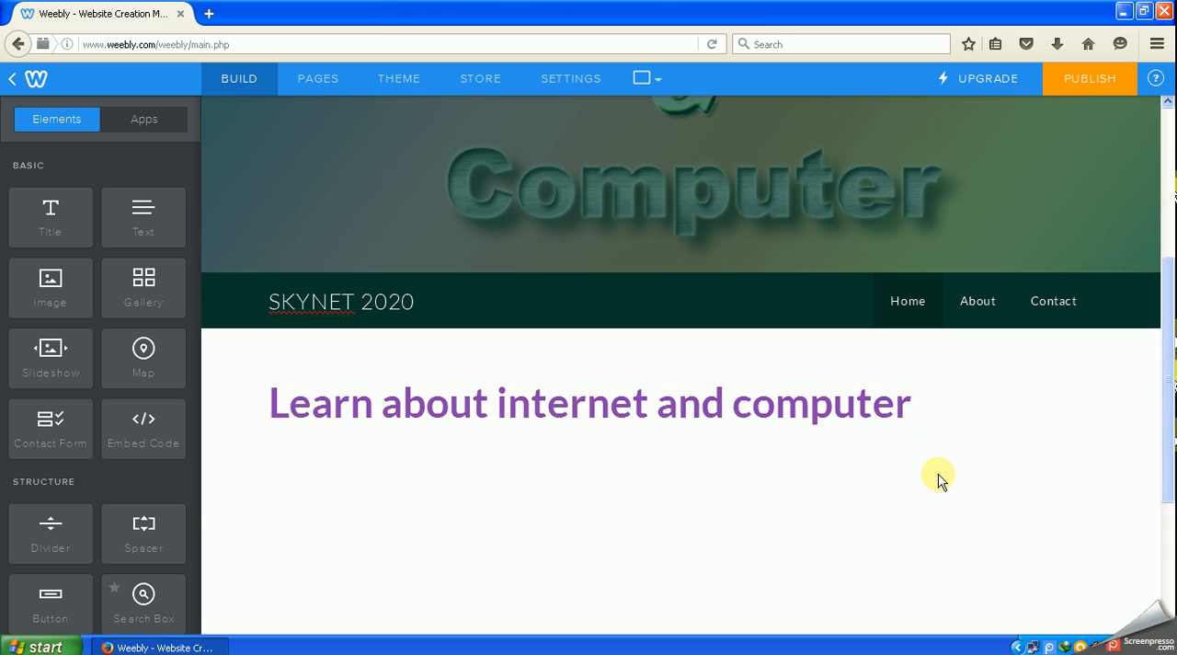
click(986, 310)
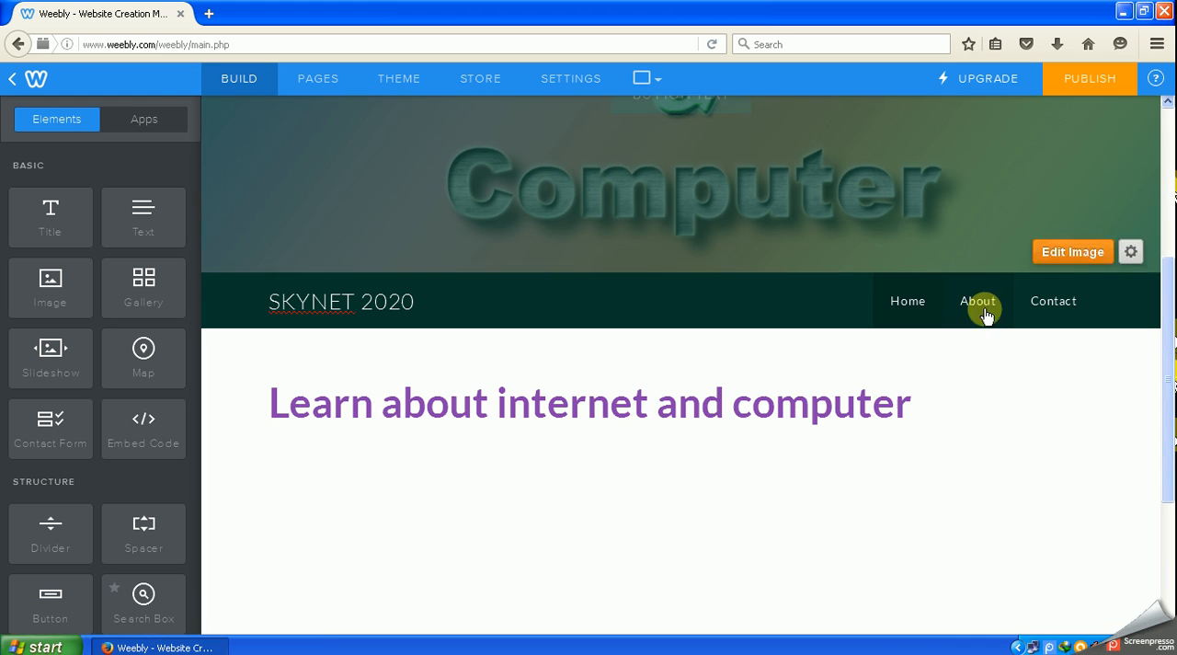
click(979, 310)
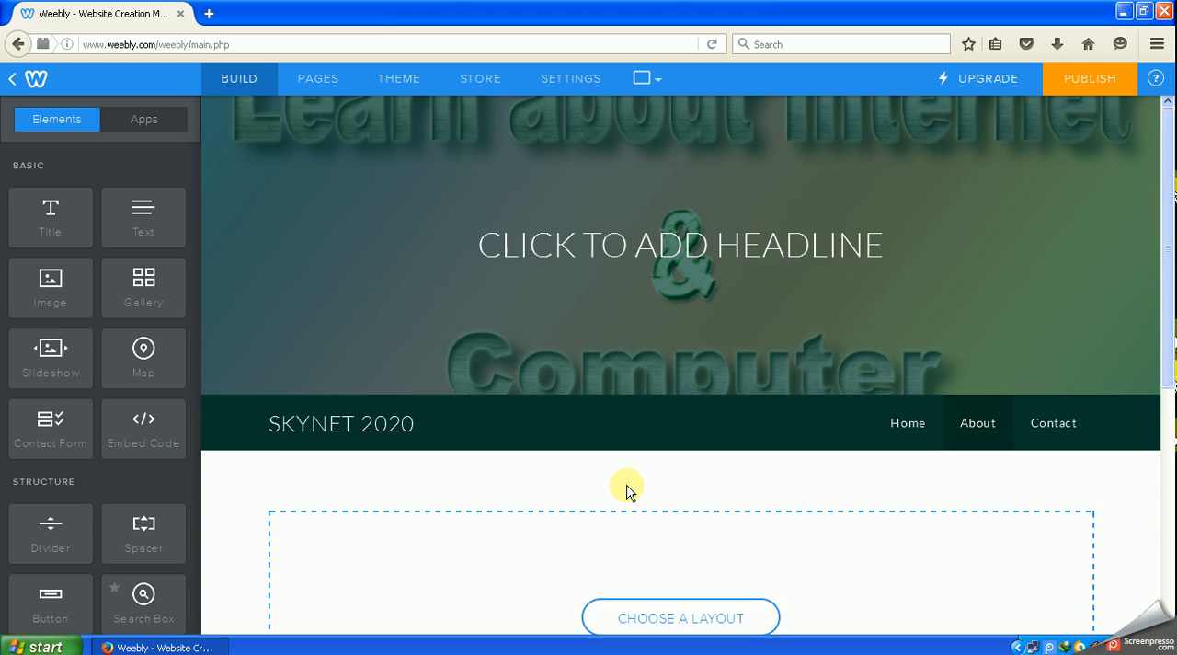
scroll(631, 487, down, 3)
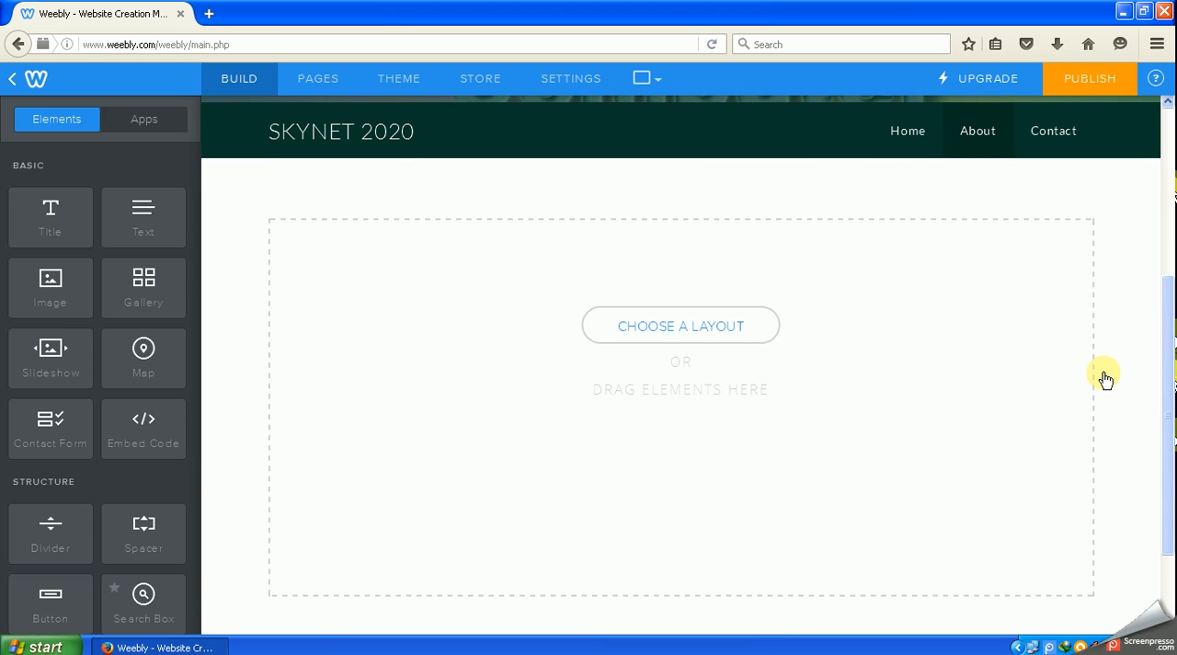
click(1045, 646)
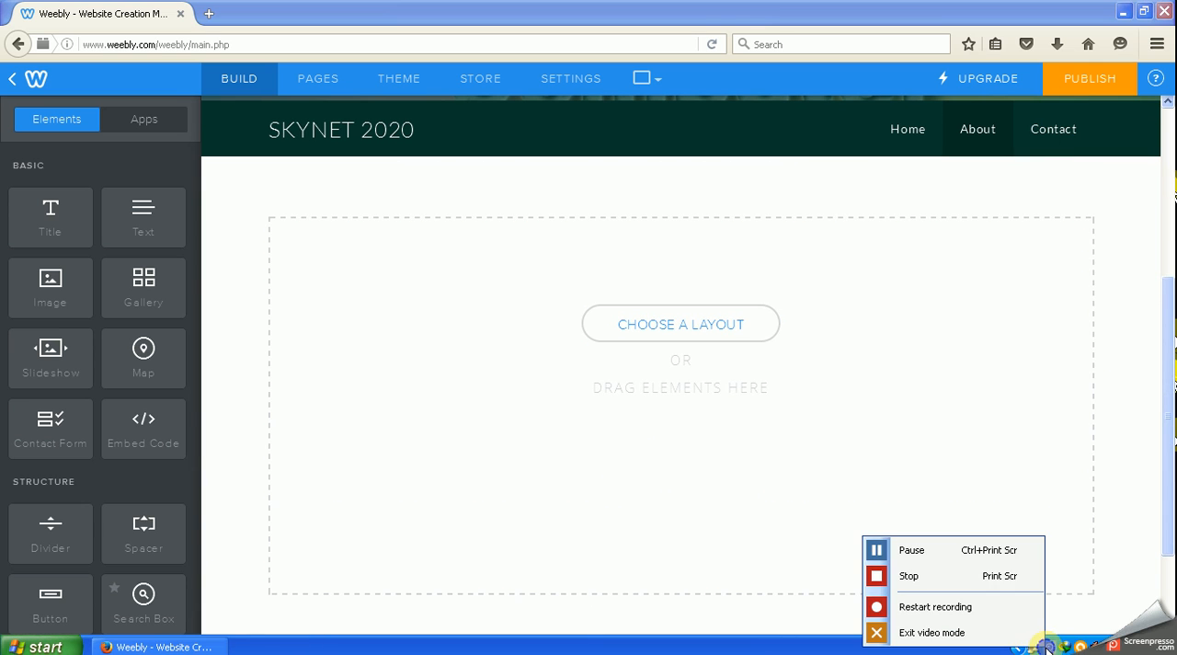
click(956, 550)
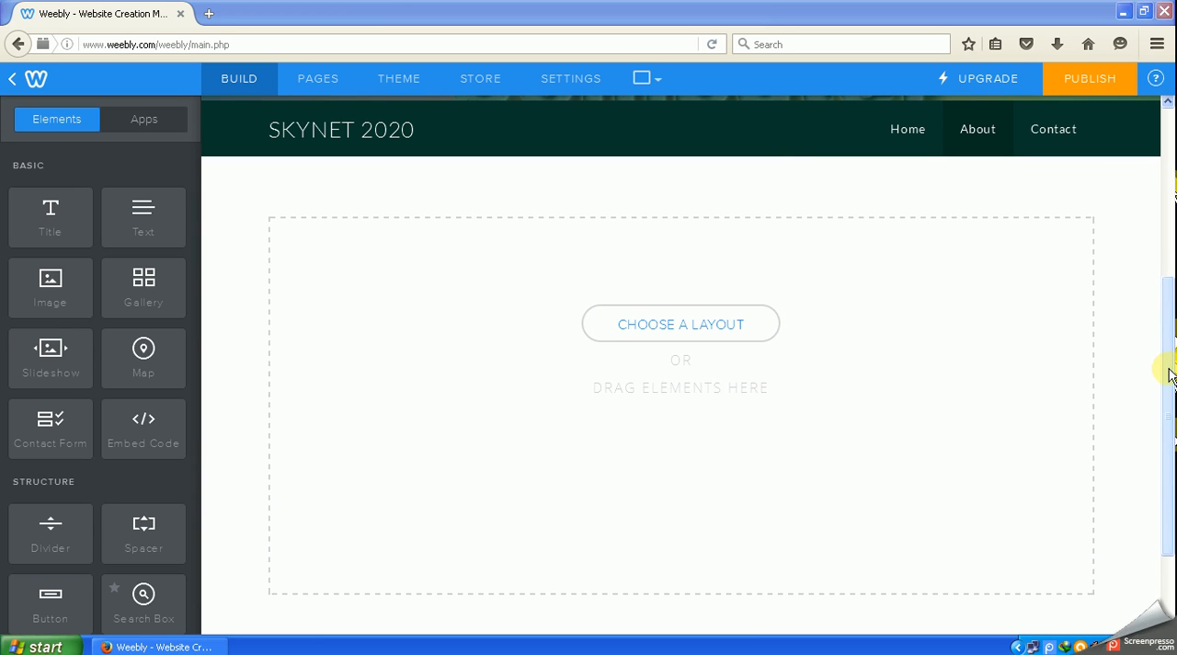
- Look over the About page's header, and open the Contact page to examine its layout down to the footer
drag(1169, 342, 1168, 192)
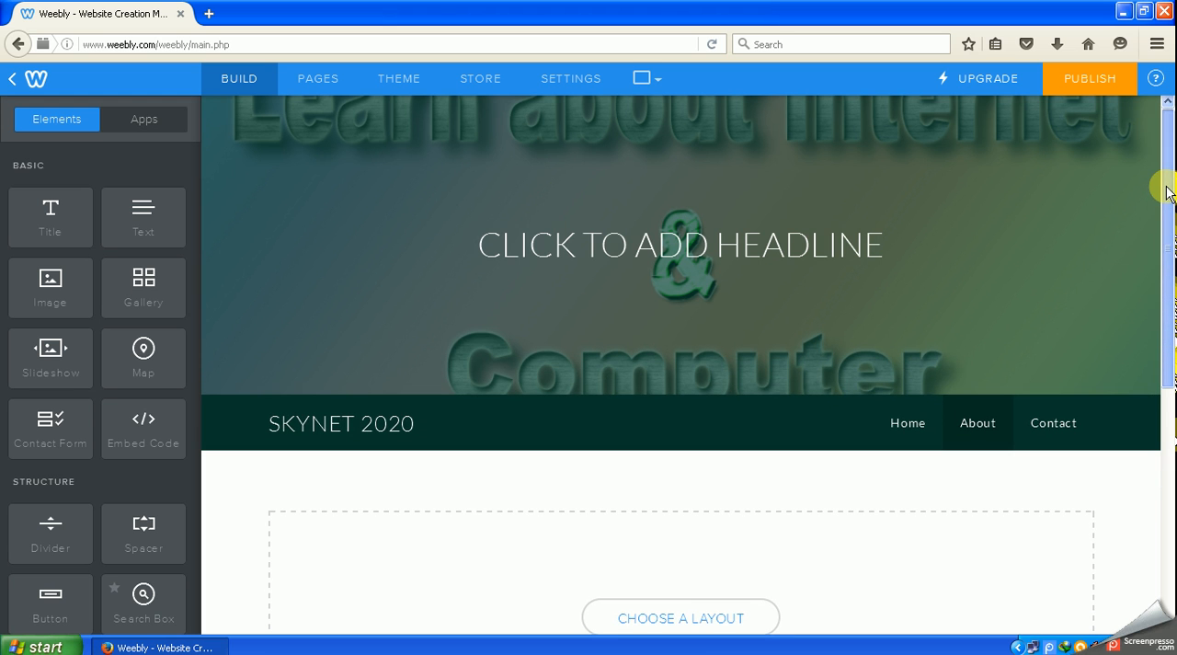
drag(1167, 206, 1164, 310)
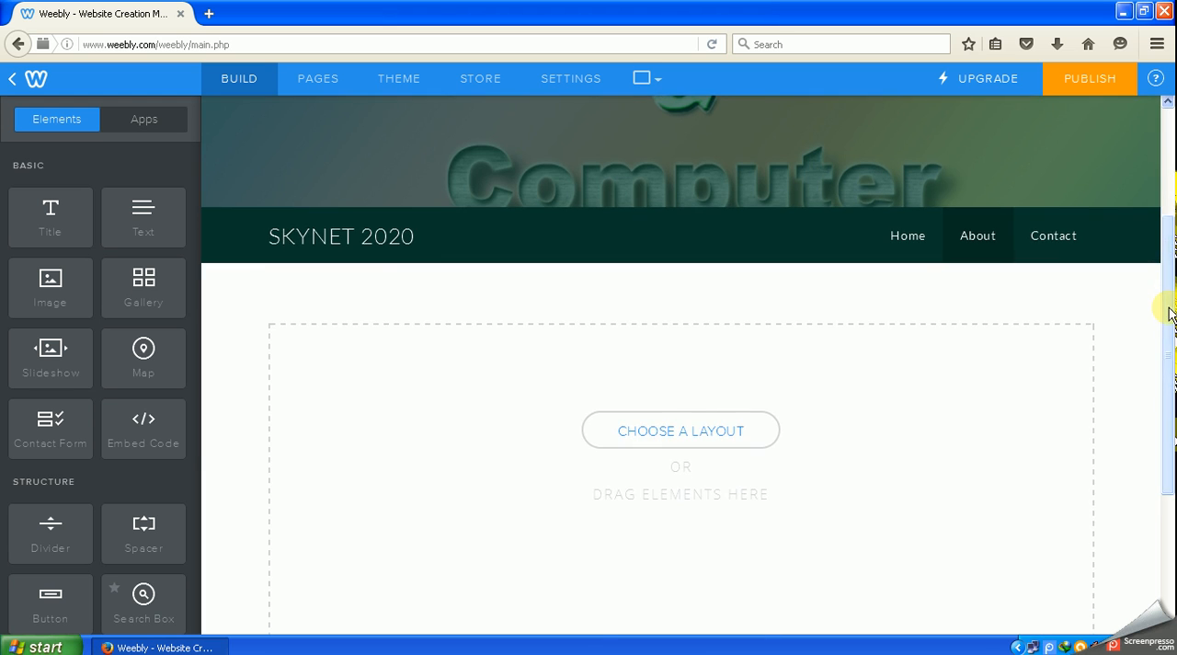
click(1046, 239)
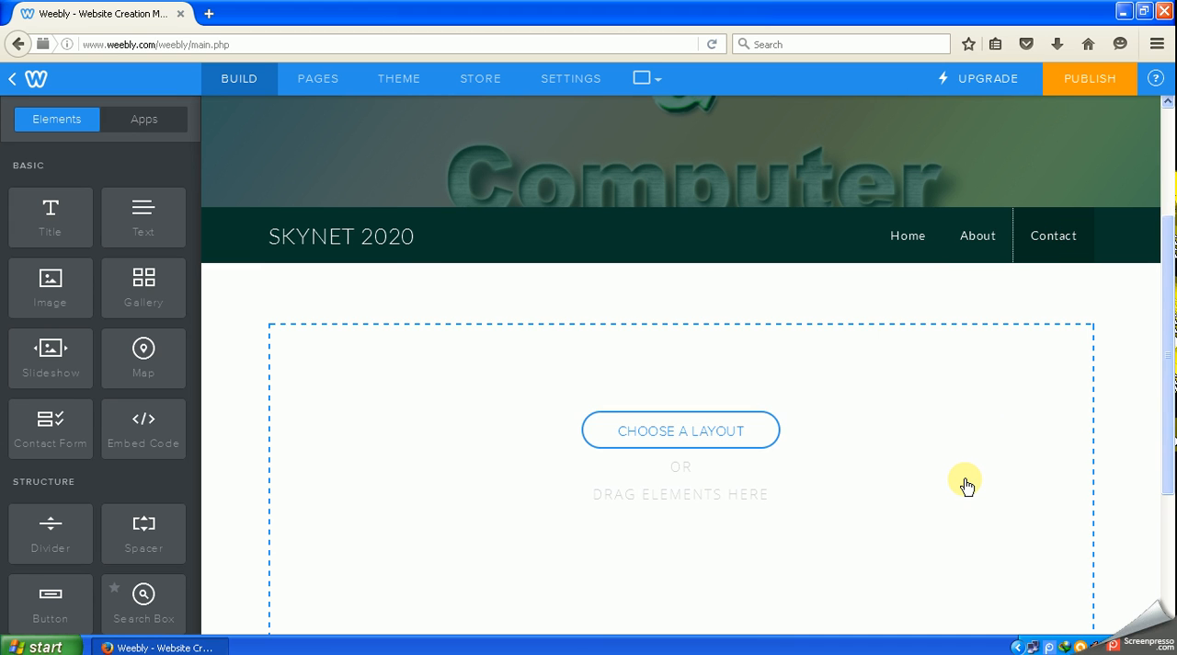
scroll(965, 486, down, 3)
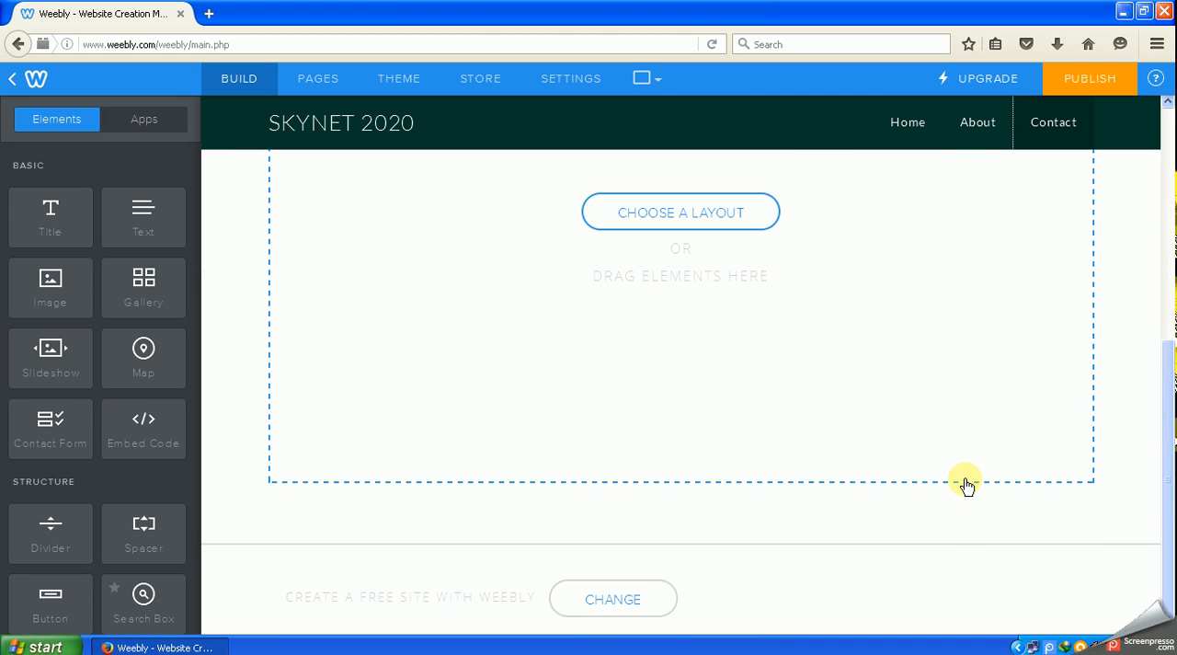
scroll(966, 484, up, 5)
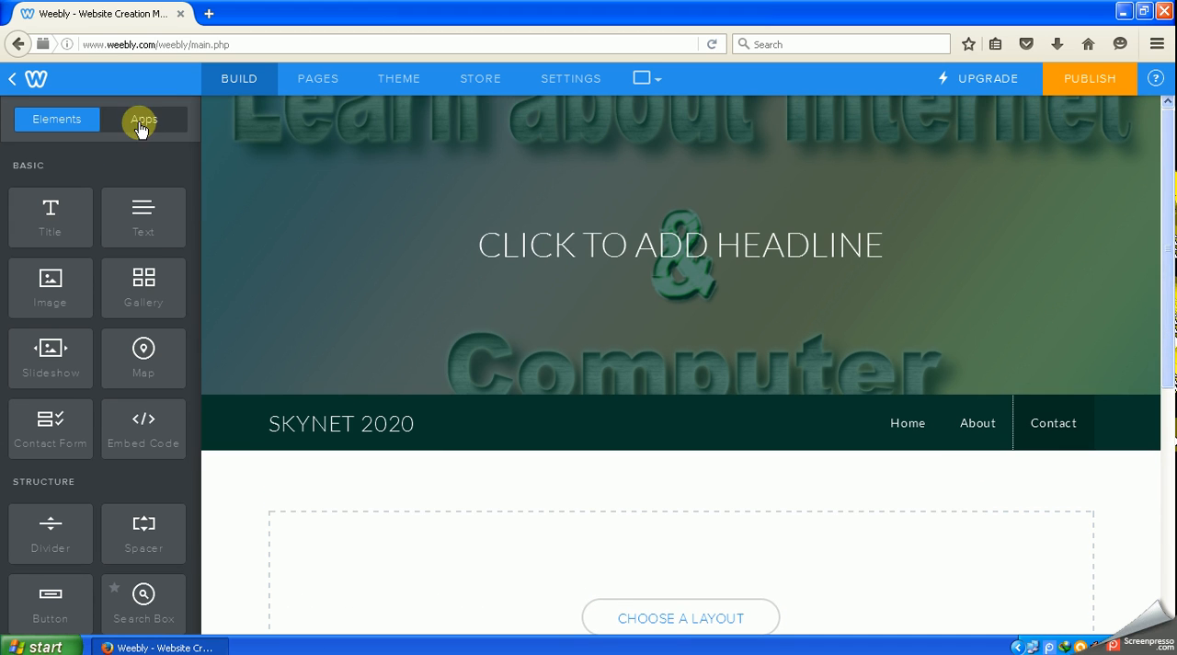
- Browse the featured apps available for the site, and return to the list of page elements
click(144, 120)
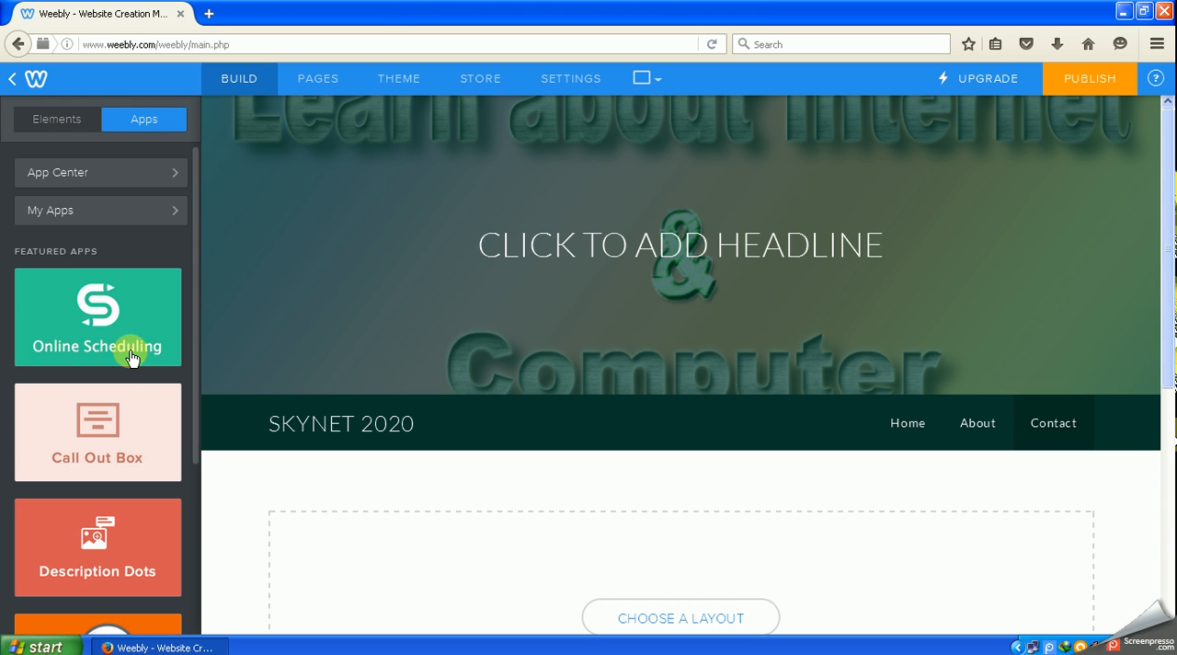
scroll(132, 357, down, 1)
scroll(131, 357, down, 5)
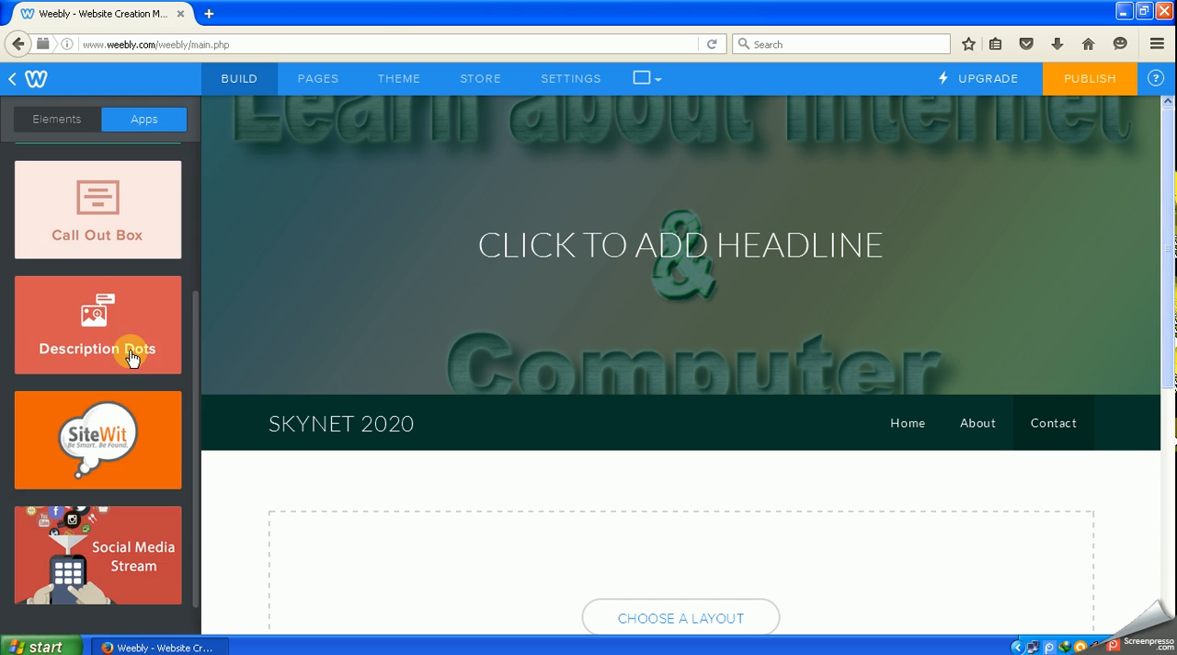
scroll(131, 357, up, 6)
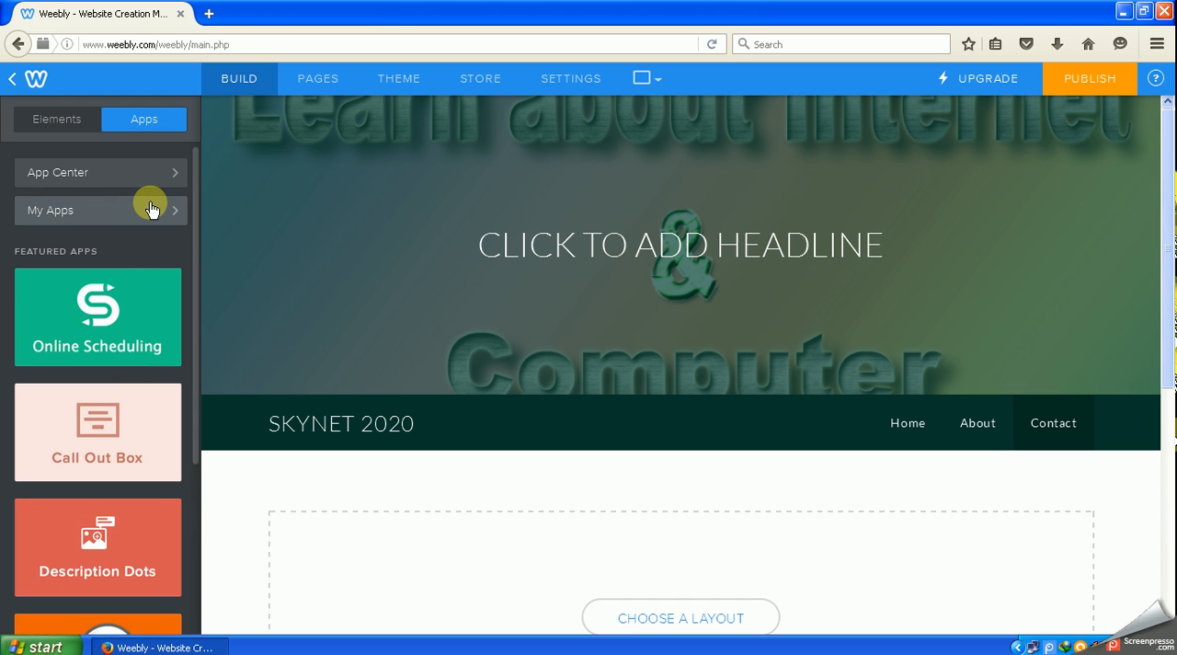
click(46, 119)
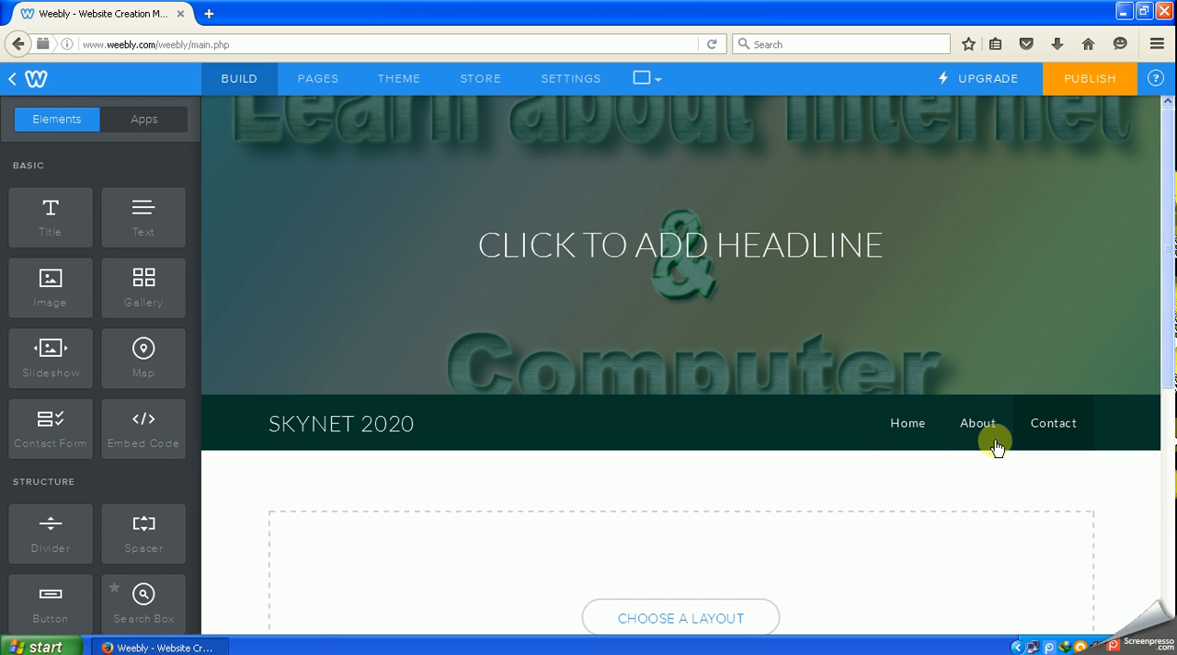
- Return to the Home page and publish the website under the Weebly subdomain skynet2020
click(908, 427)
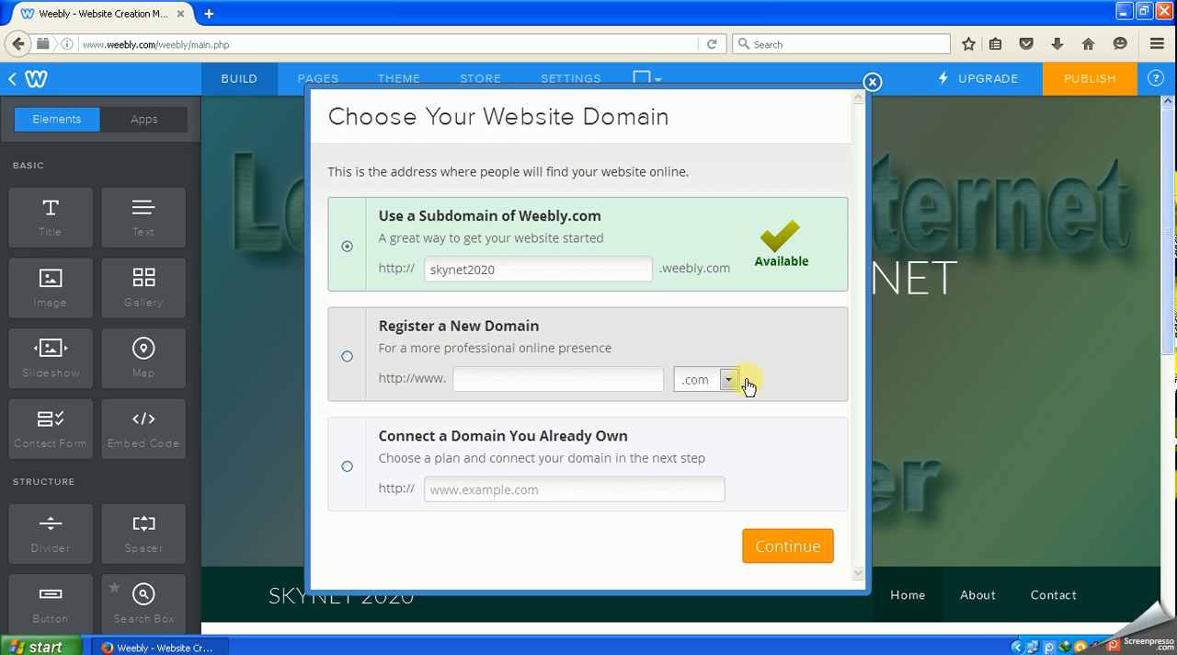
click(602, 481)
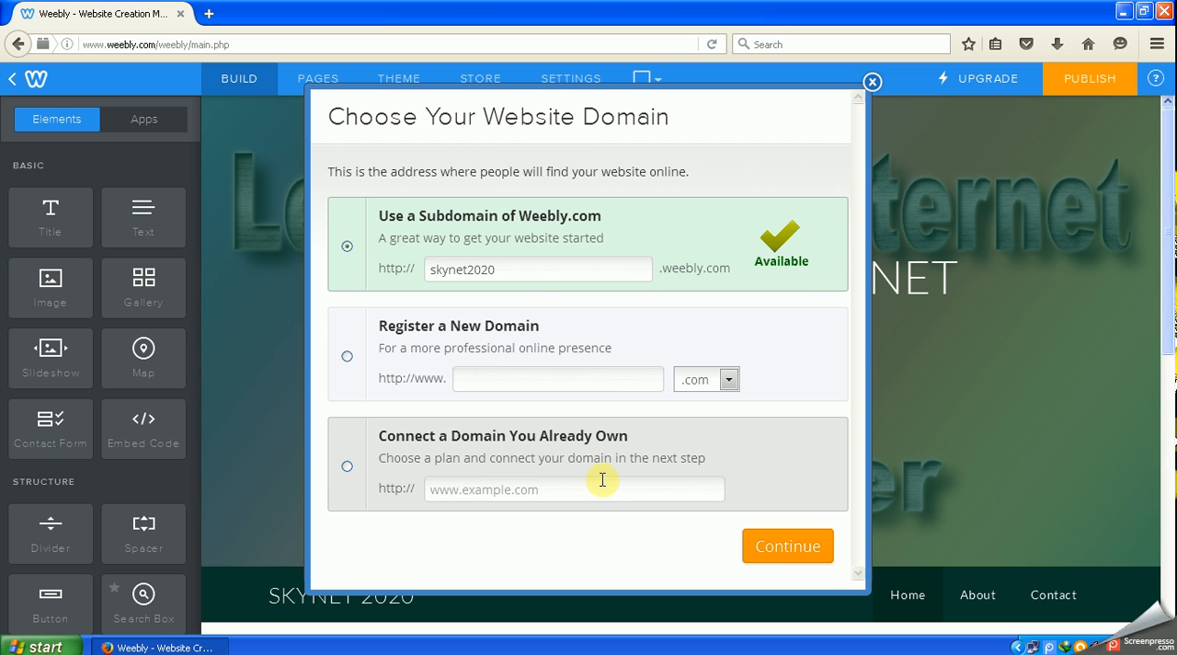
click(797, 542)
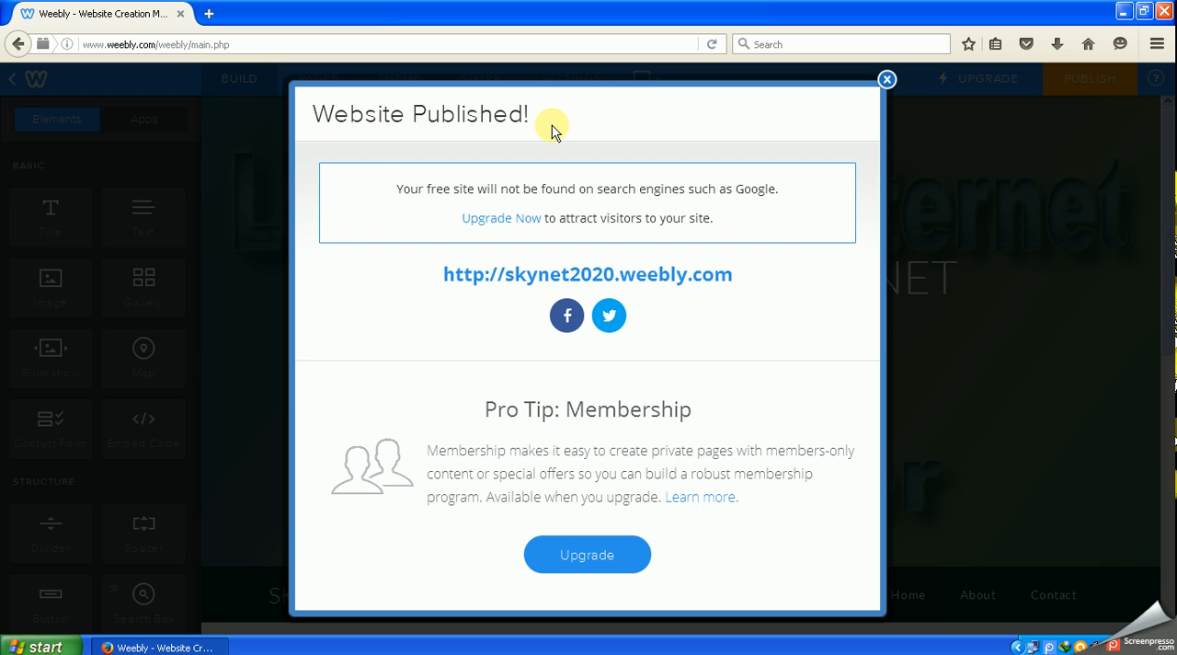
- Open the published site at skynet2020.weebly.com and examine its home page
click(677, 276)
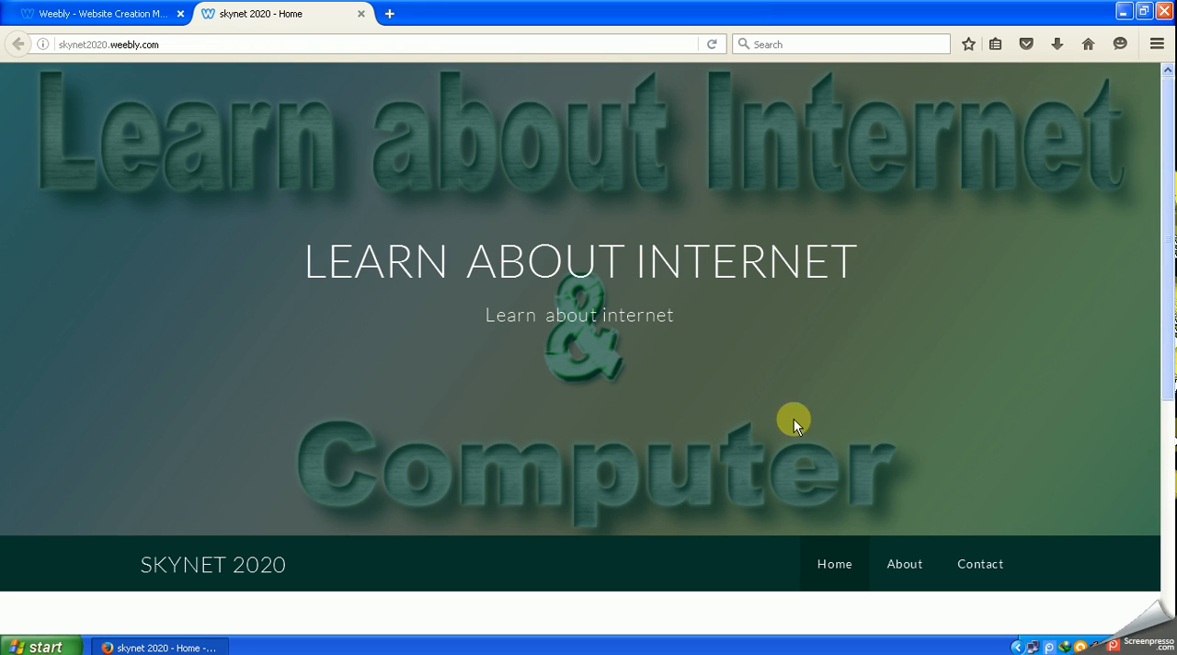
click(835, 424)
scroll(841, 432, down, 3)
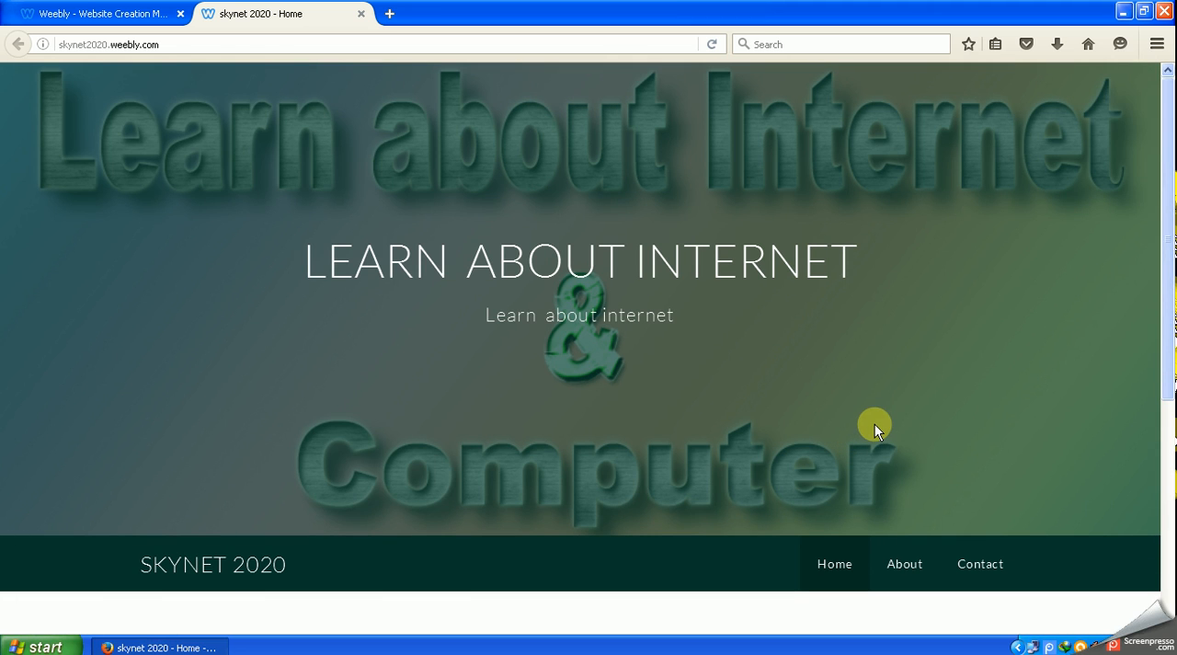
- Dismiss the publication notice in the website editor and return to the published site
click(66, 11)
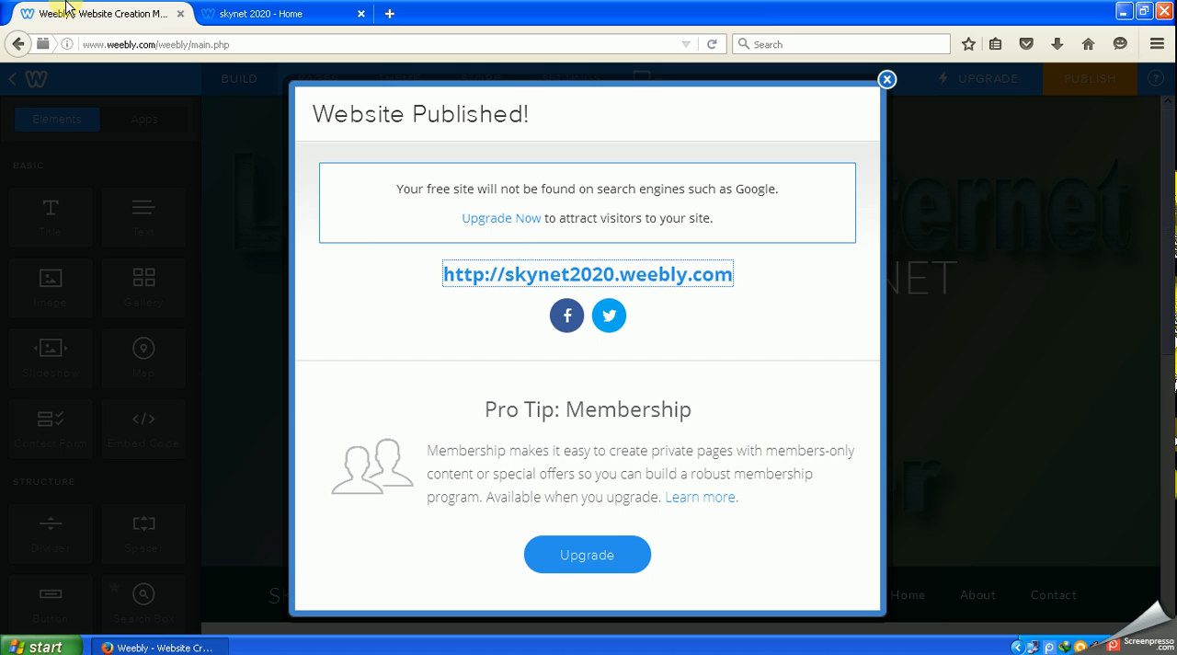
click(886, 79)
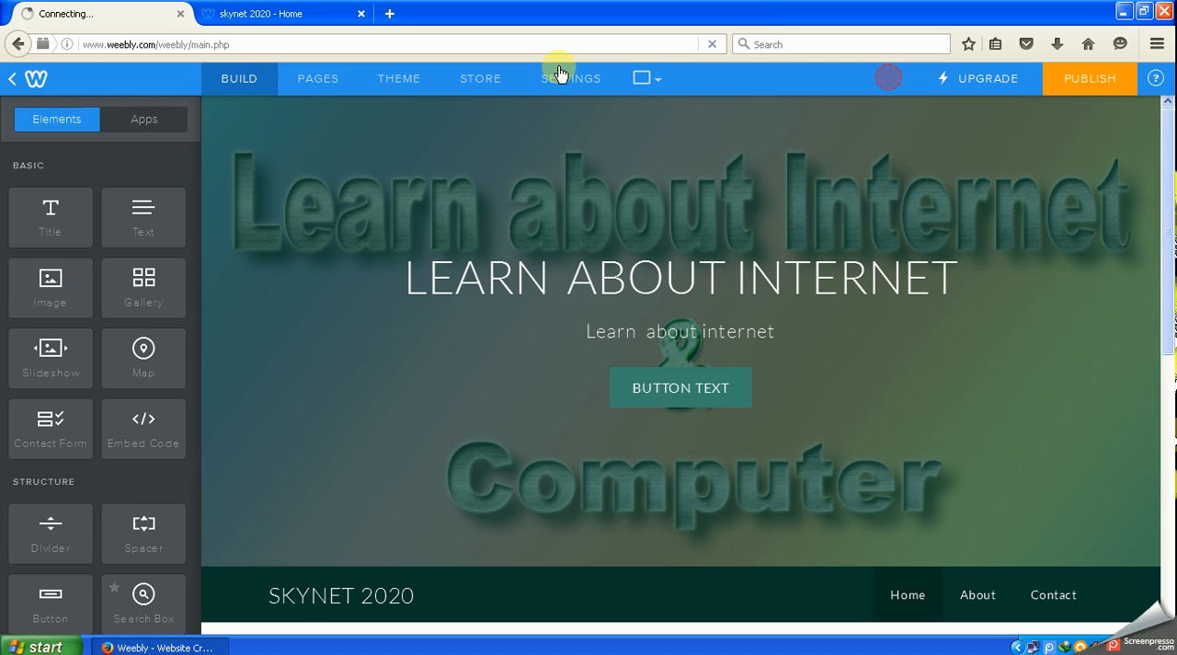
click(276, 13)
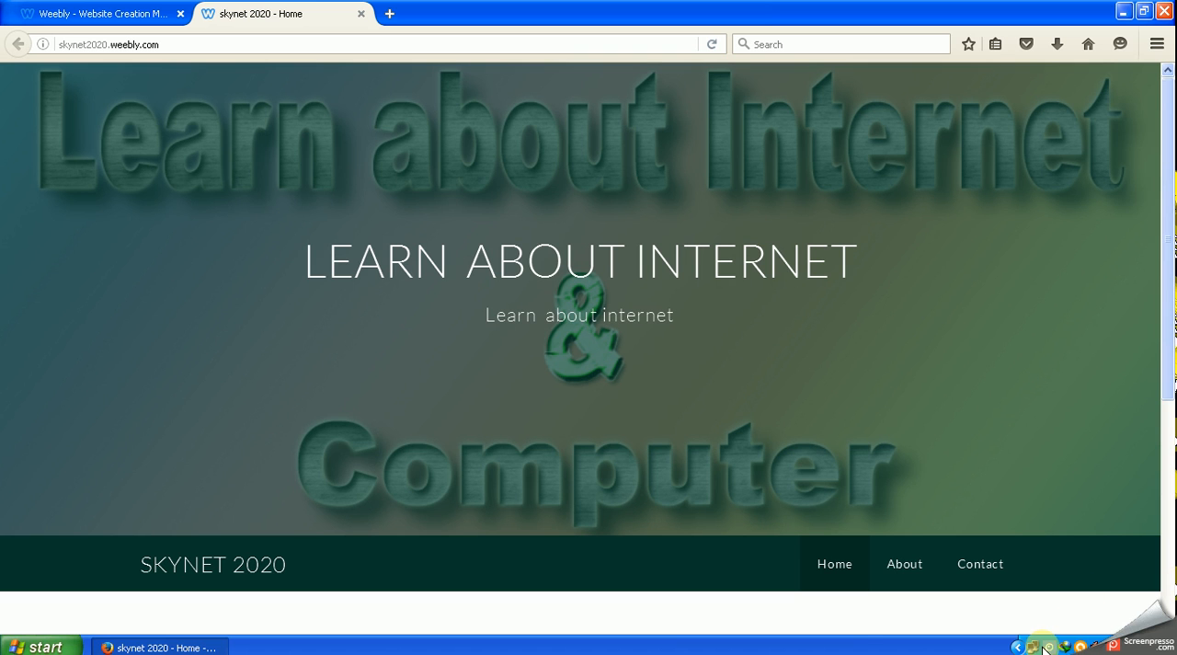
click(1048, 646)
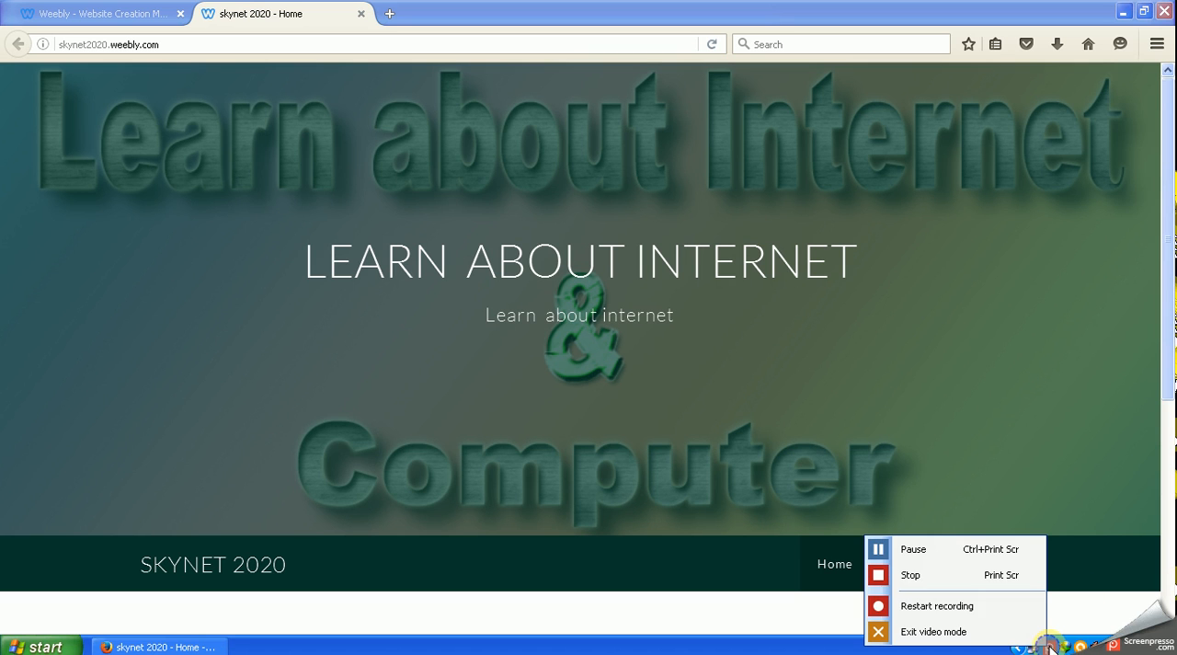
click(919, 575)
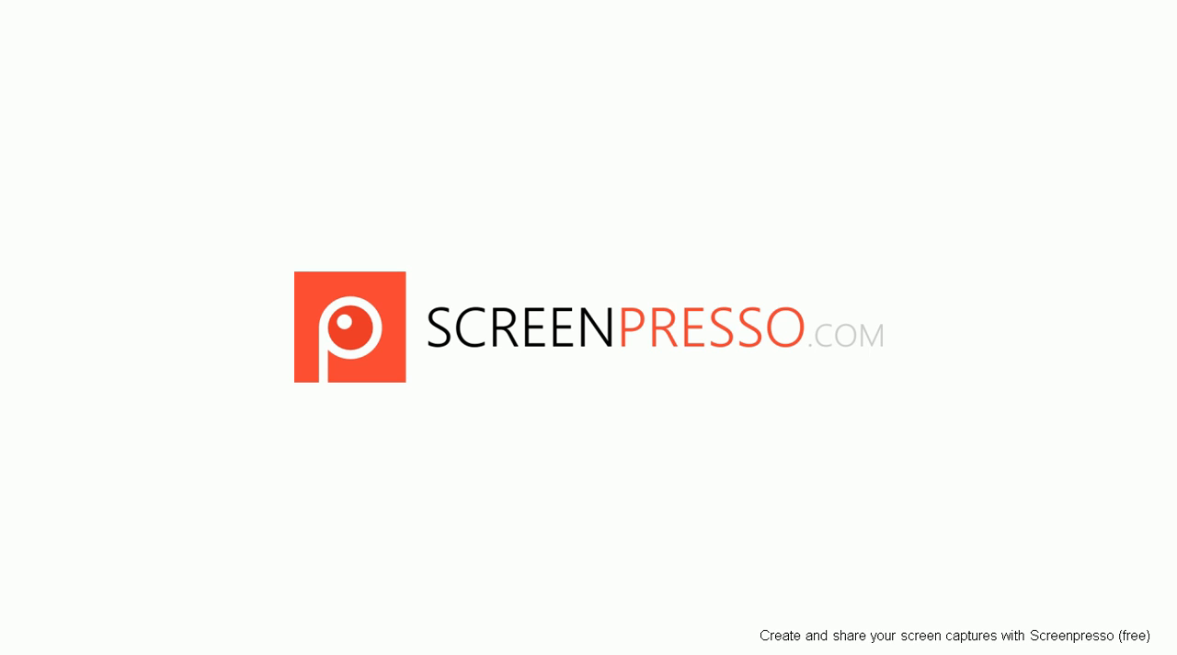